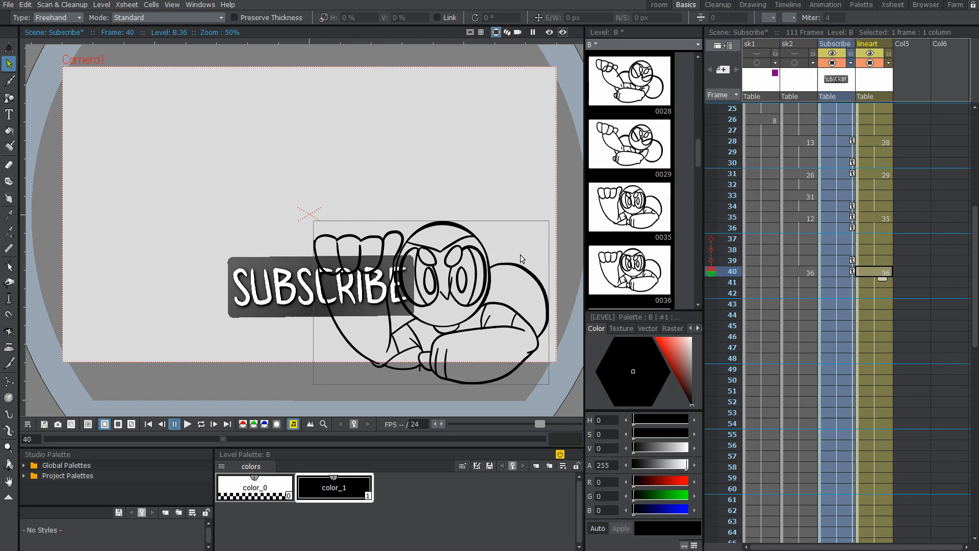
scroll(841, 229, "up", 5)
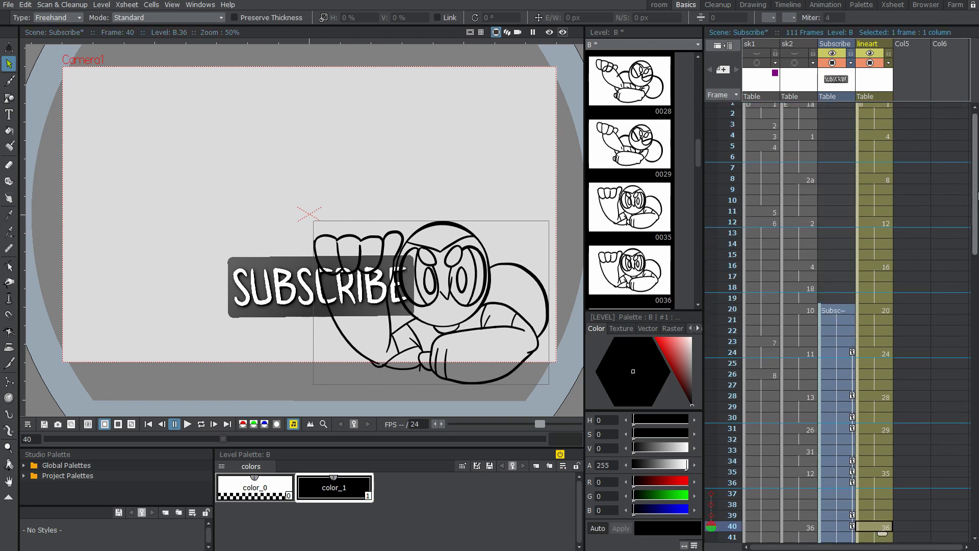
Step through the lineart frames to the hand drawing on frame 4, zoomed in
left_click(889, 109)
left_click(880, 143)
left_click(878, 185)
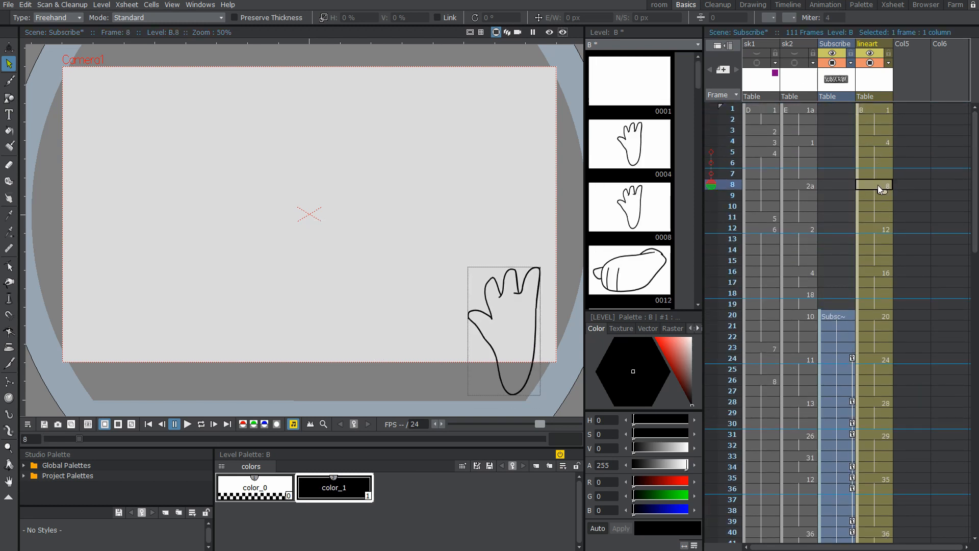
left_click(877, 131)
key("plus")
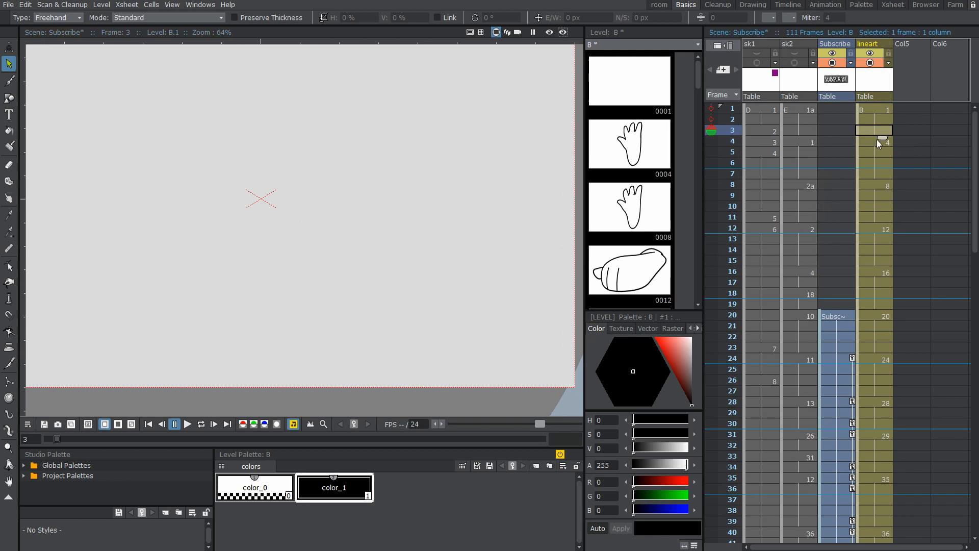
left_click(877, 142)
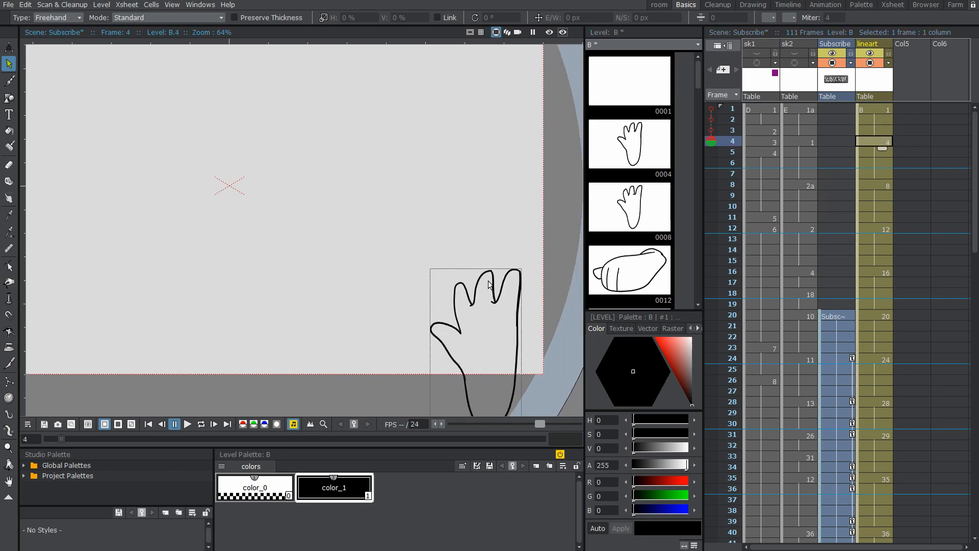
scroll(490, 285, "up", 1)
scroll(491, 338, "up", 1)
scroll(450, 226, "up", 1)
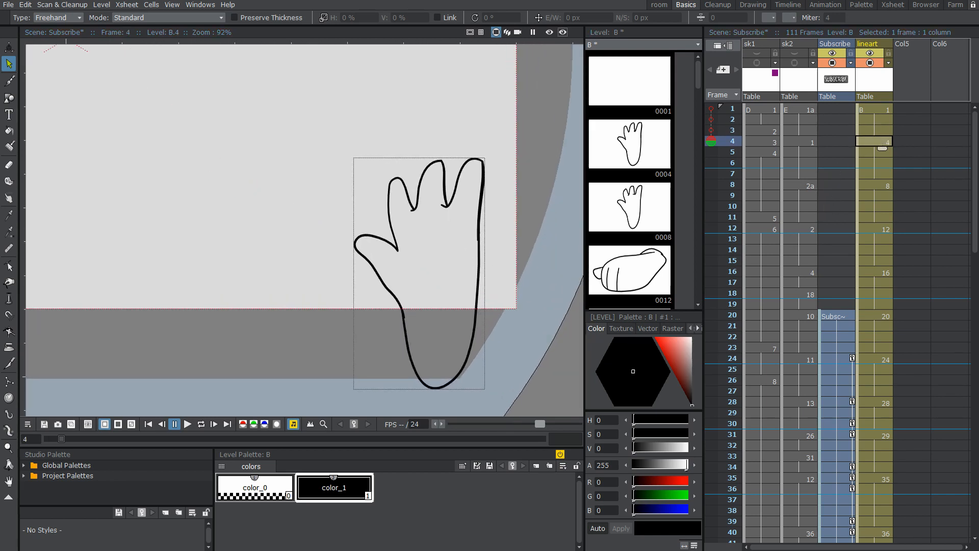
Add a new level palette style color_2 and set it to pale blue
right_click(425, 505)
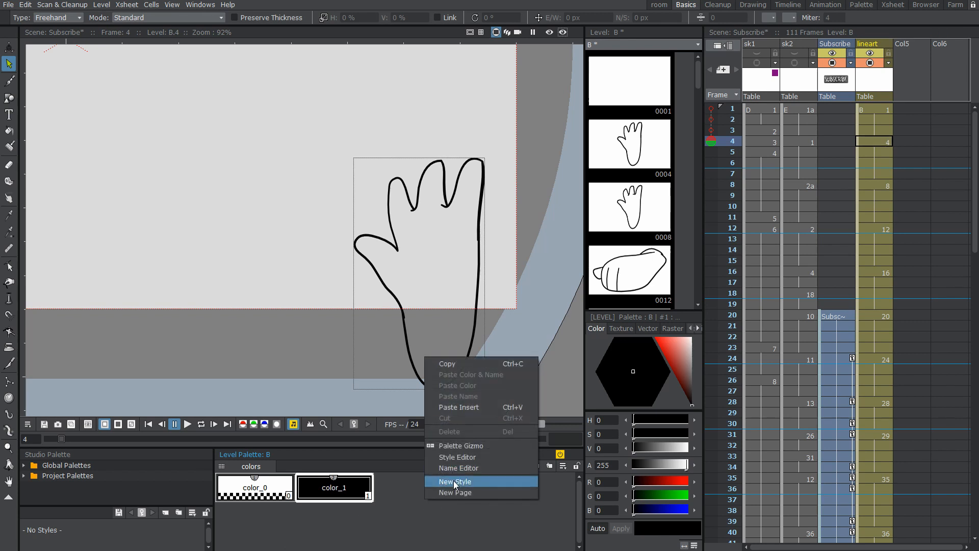
left_click(453, 481)
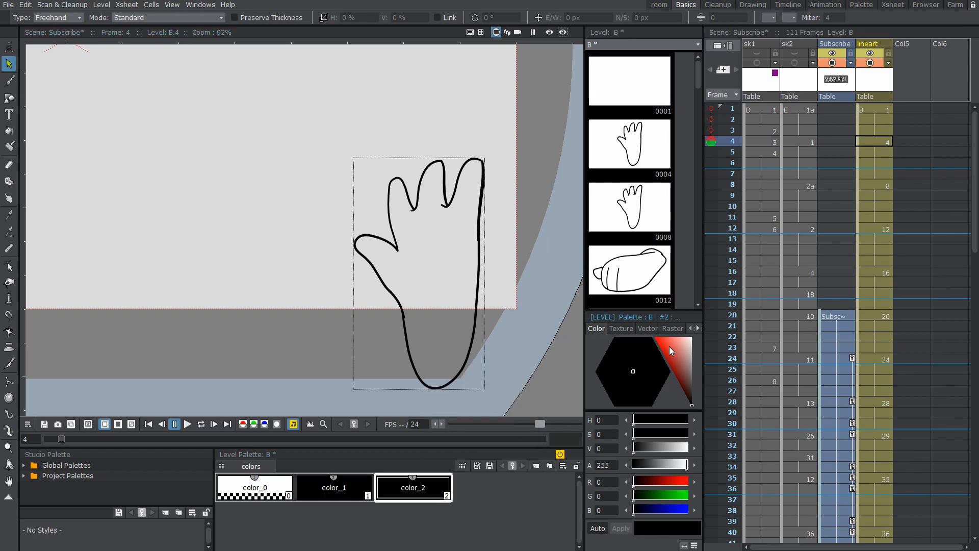
left_click_drag(670, 347, 689, 344)
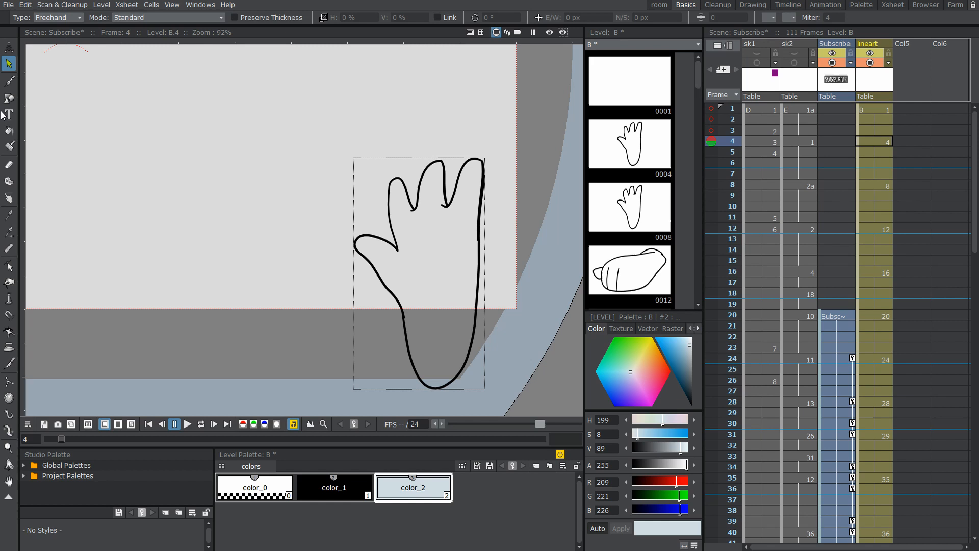
Fill frame 4's hand pale blue with the Areas fill, then bring up lineart frame 8
left_click(9, 130)
left_click(414, 244)
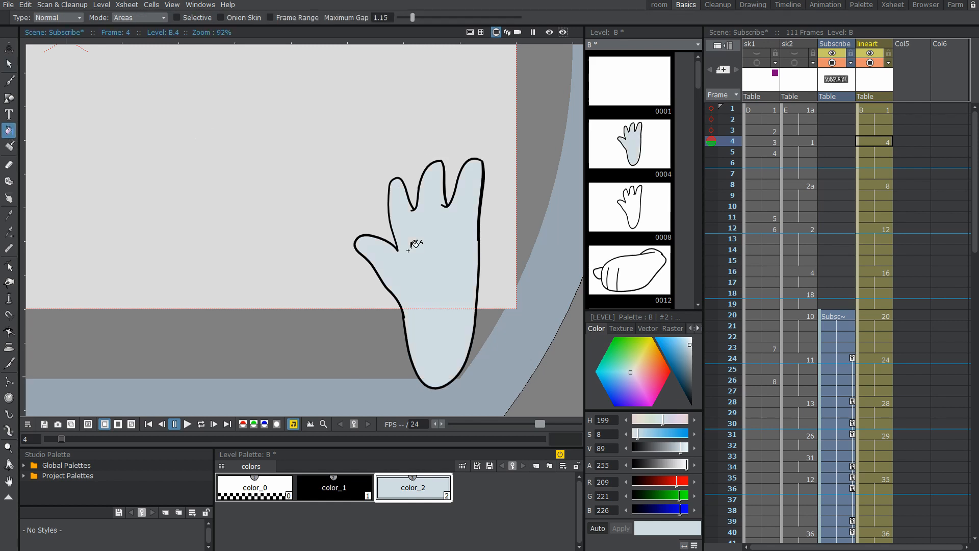
scroll(442, 240, "down", 2)
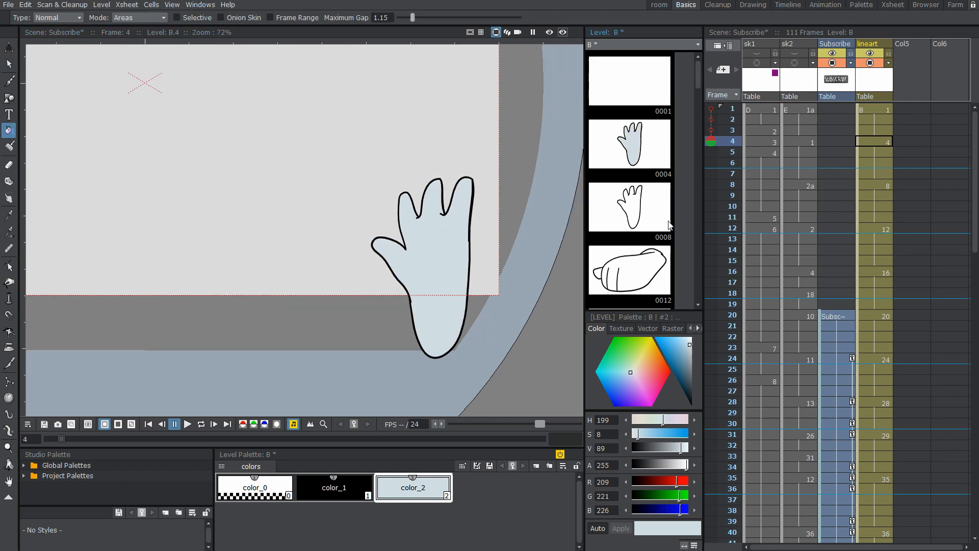
left_click(887, 185)
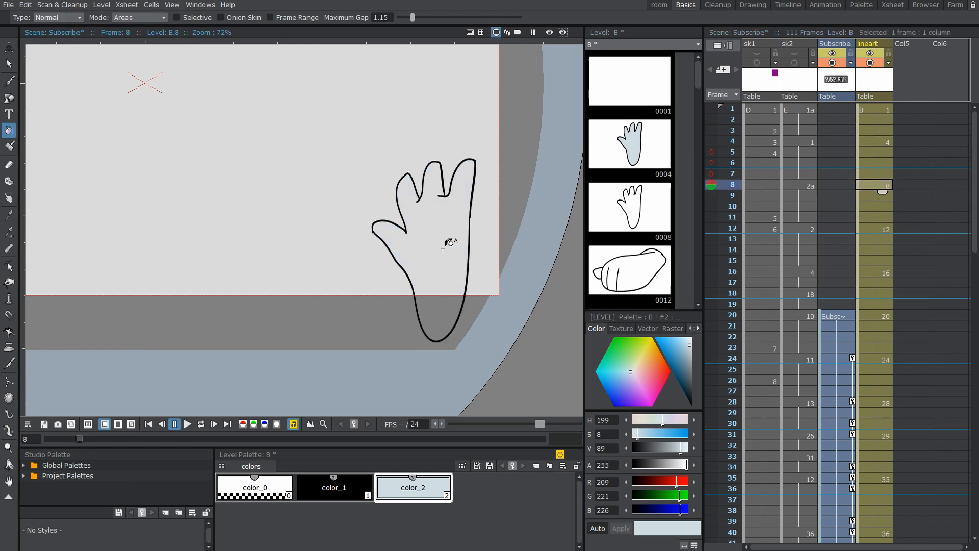
Pull the right outline and lower thumb stroke ends to close the gaps in frame 8's hand
left_click(10, 267)
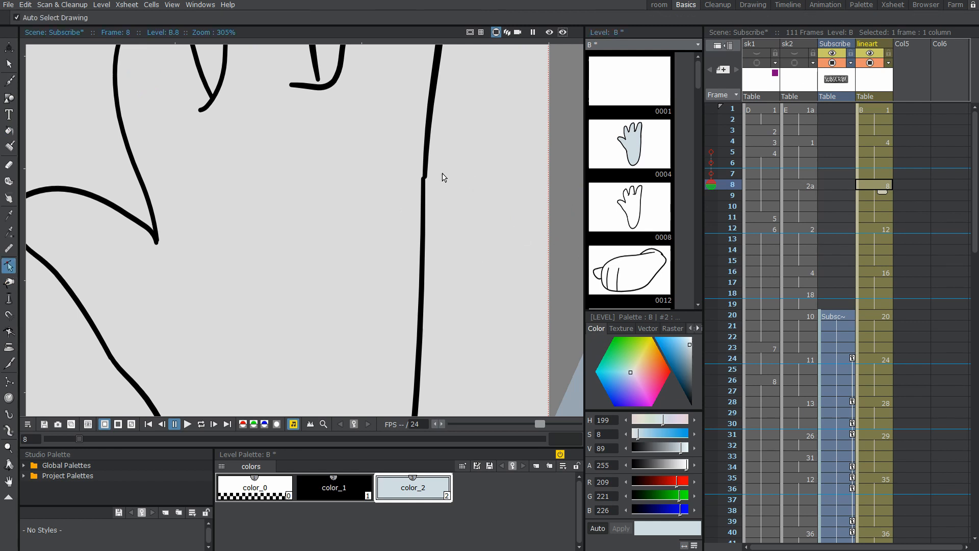
left_click(425, 178)
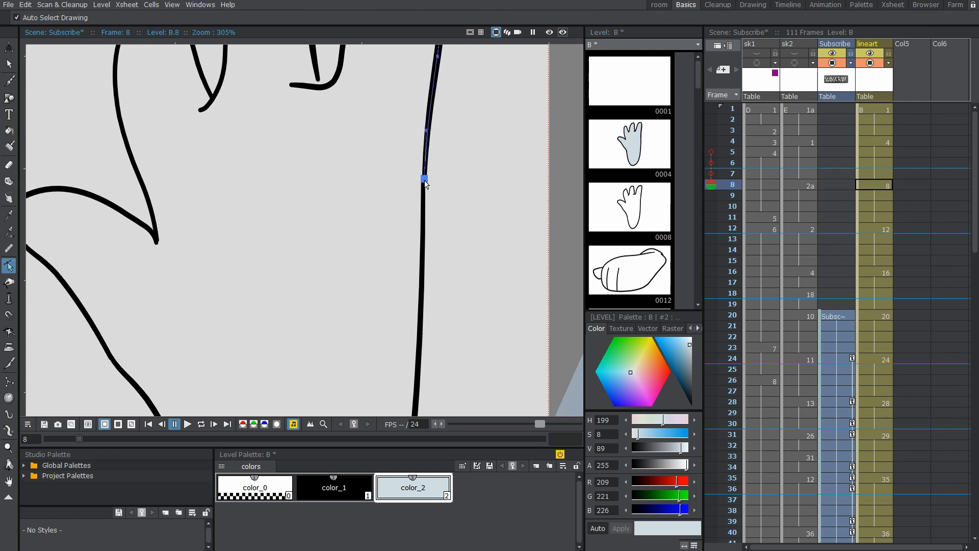
scroll(424, 182, "down", 2)
scroll(347, 310, "down", 2)
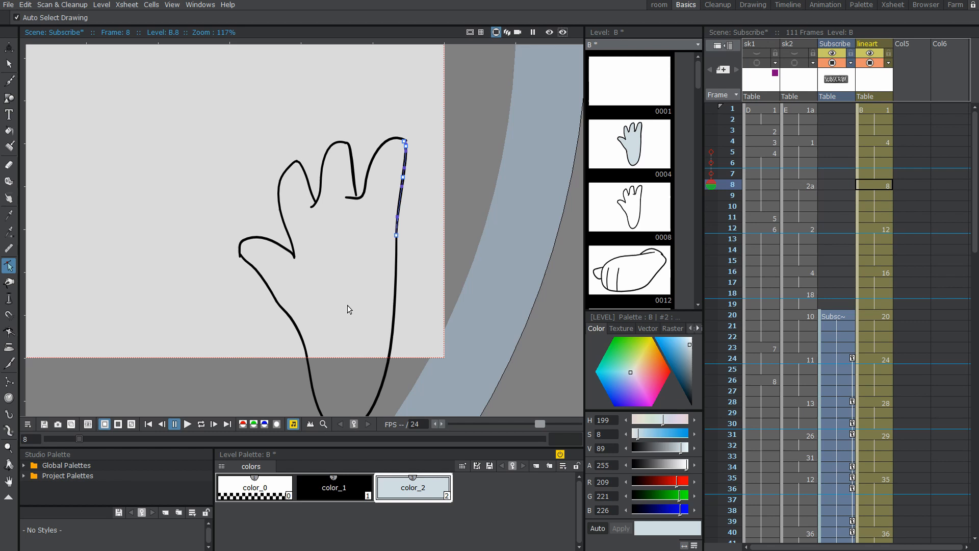
left_click(14, 134)
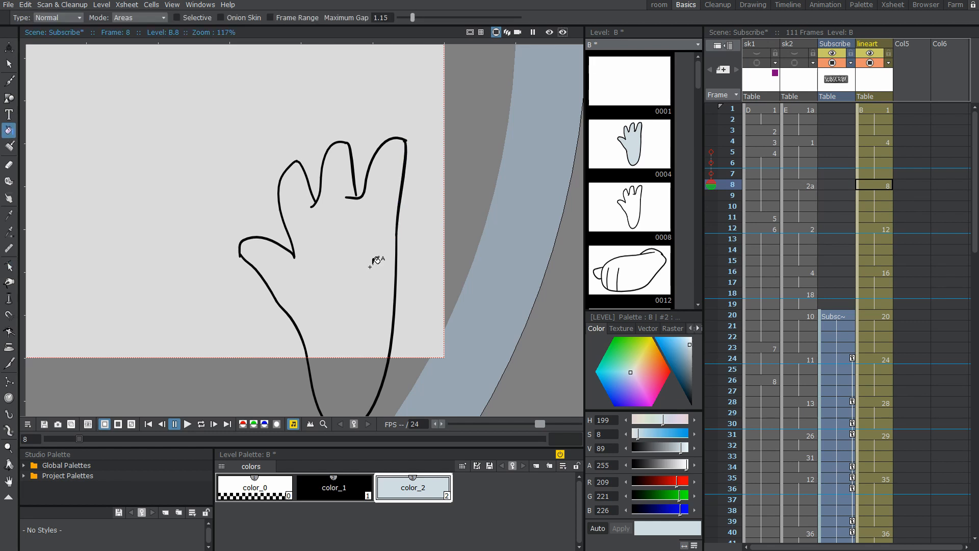
scroll(337, 261, "up", 1)
scroll(345, 208, "up", 1)
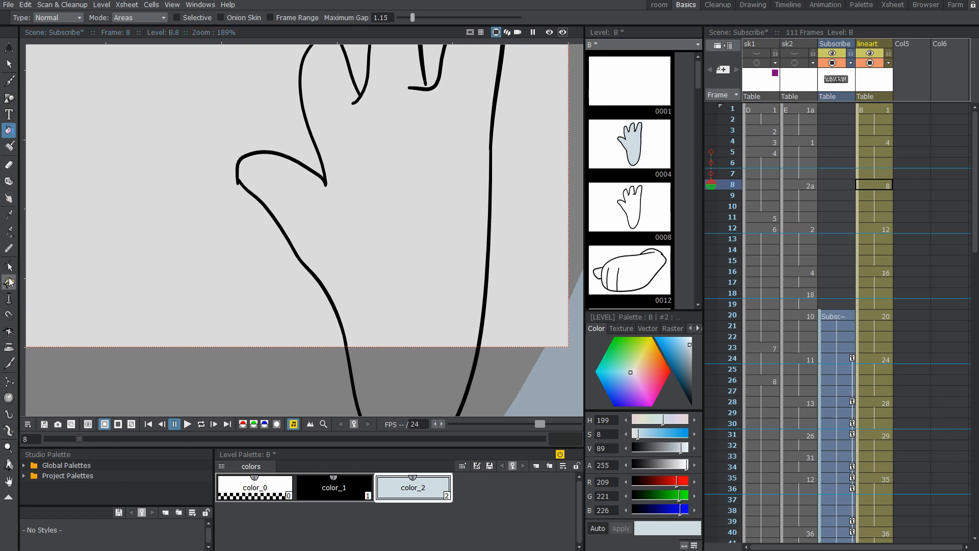
left_click(9, 265)
scroll(310, 177, "up", 2)
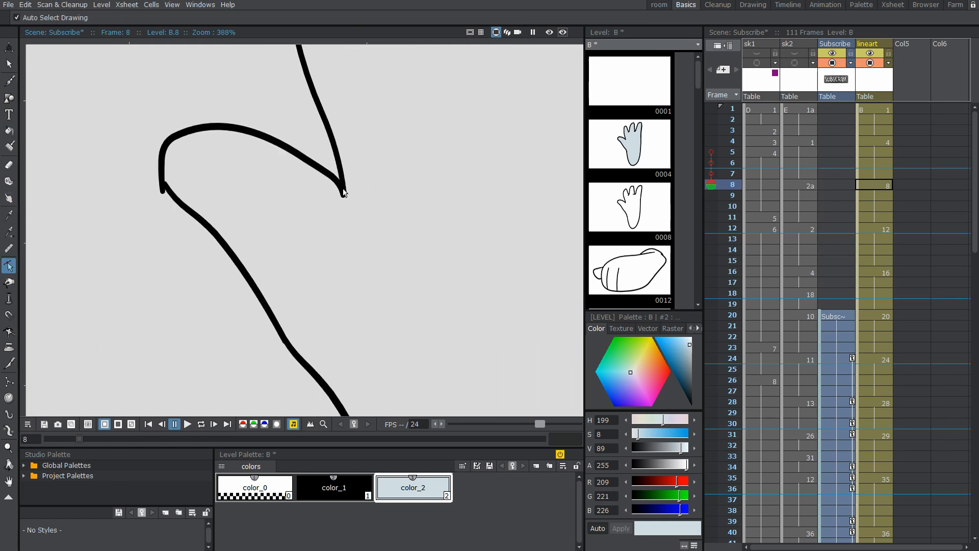
left_click_drag(344, 193, 343, 204)
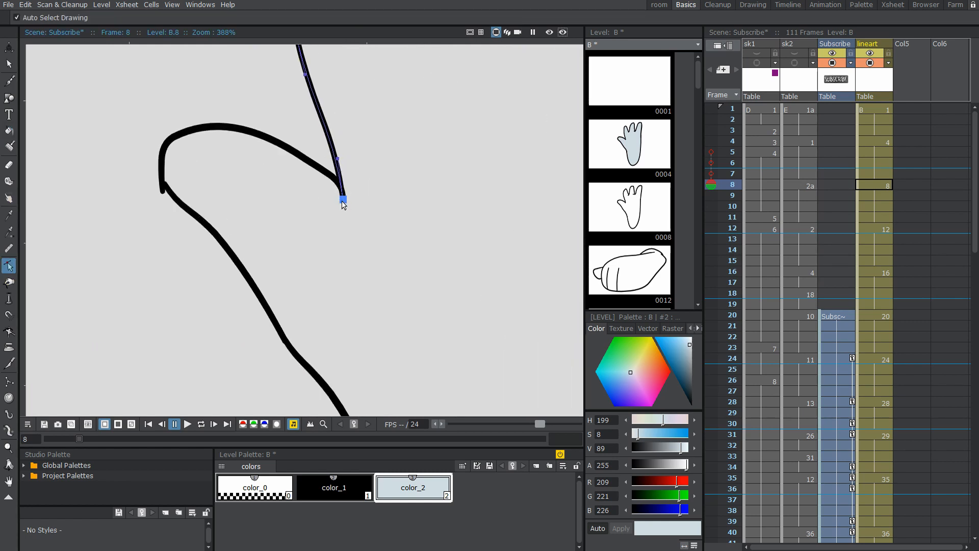
scroll(344, 204, "down", 1)
left_click(226, 193)
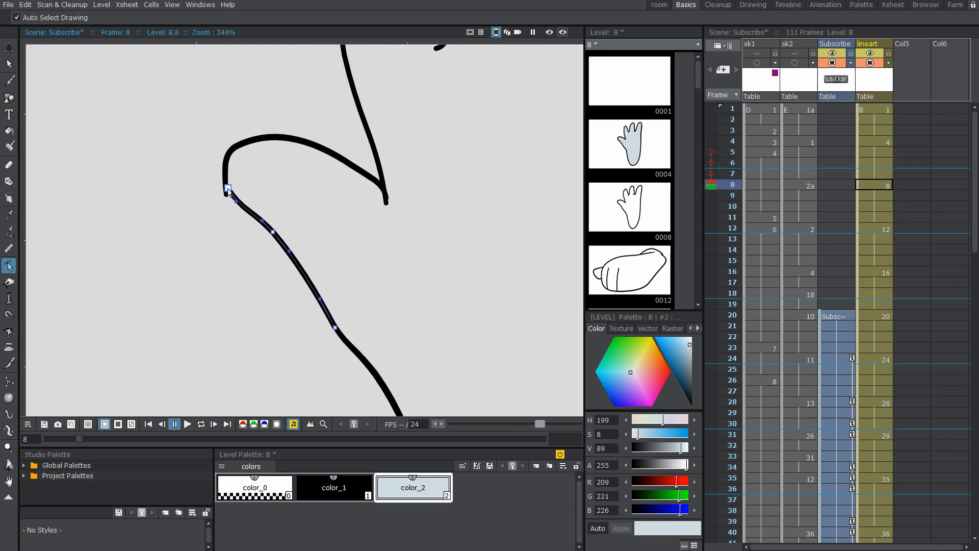
left_click_drag(228, 189, 221, 190)
scroll(221, 190, "down", 3)
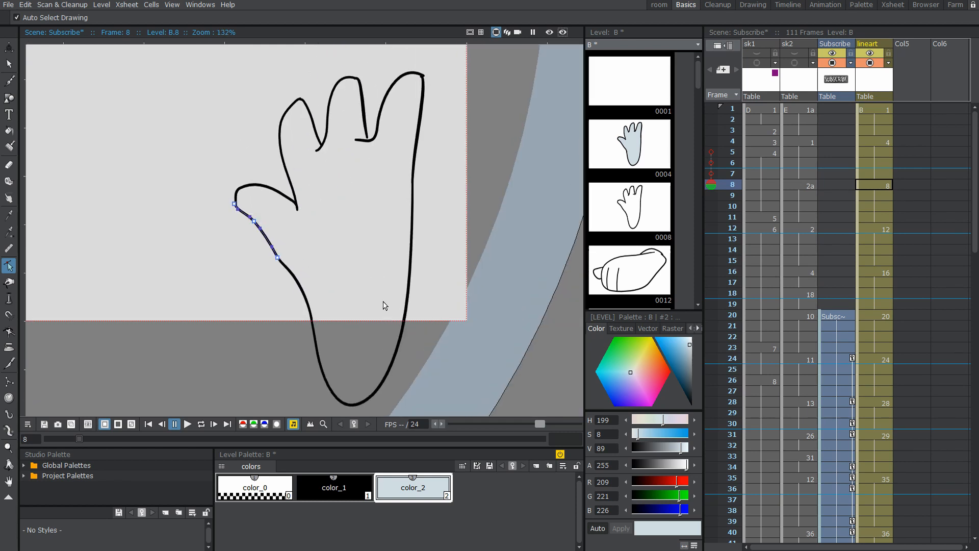
scroll(300, 193, "up", 1)
scroll(273, 306, "up", 1)
scroll(233, 214, "up", 2)
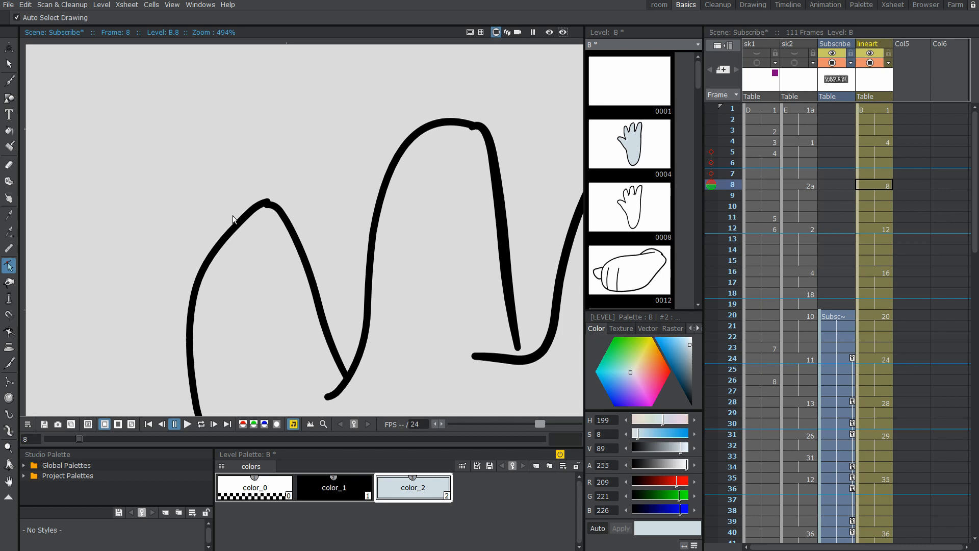
scroll(314, 267, "down", 5)
scroll(313, 328, "up", 1)
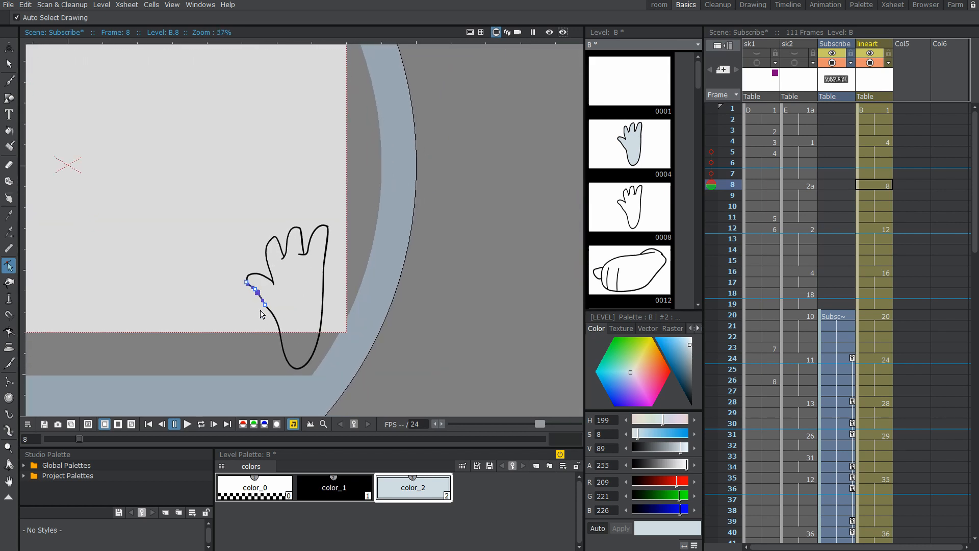
scroll(262, 306, "up", 1)
Nudge the left and right finger outline strokes so the finger shapes close
left_click(9, 131)
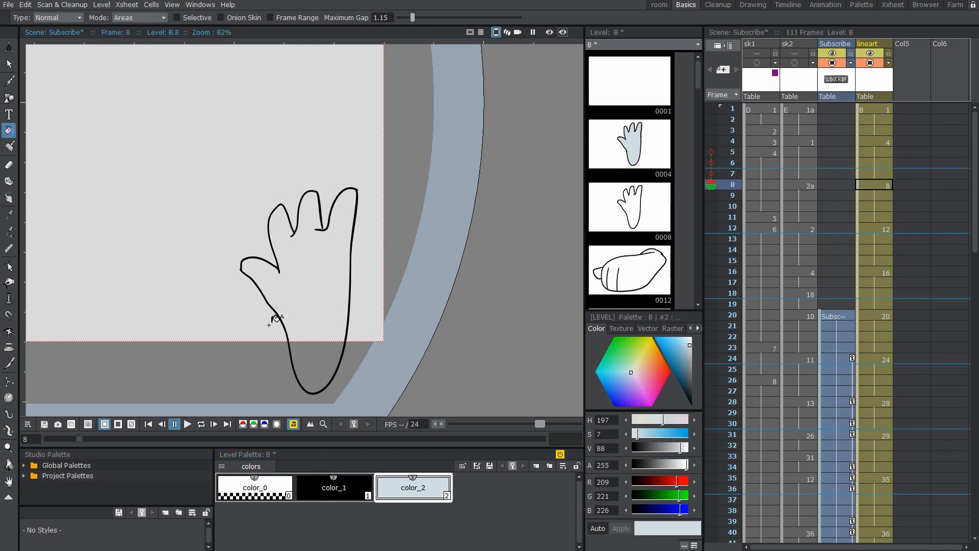
scroll(306, 230, "up", 4)
scroll(339, 267, "down", 1)
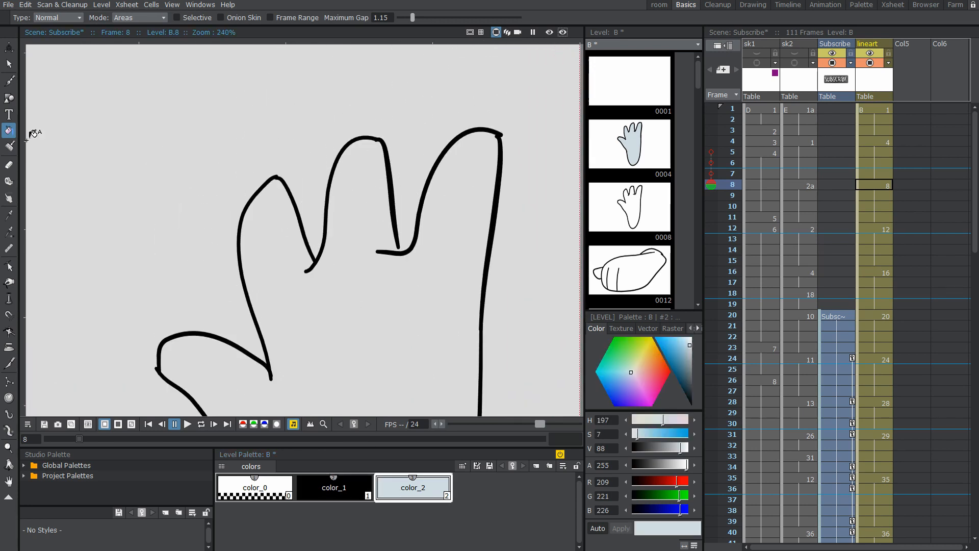
left_click(9, 267)
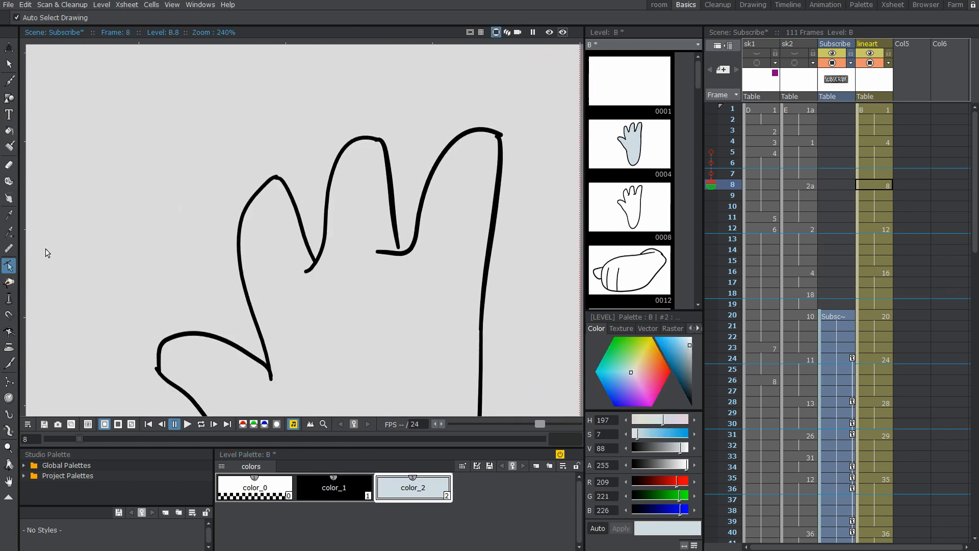
left_click(275, 179)
scroll(273, 181, "up", 2)
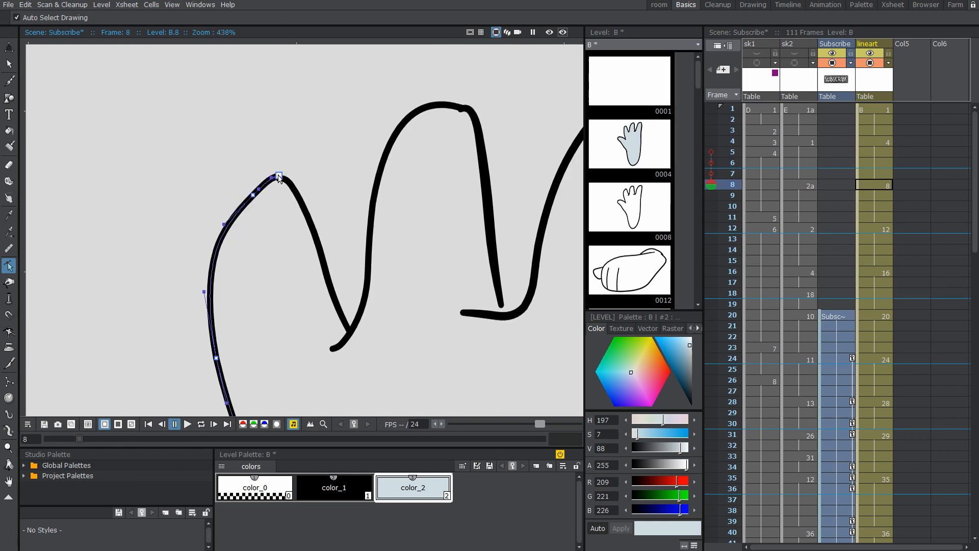
left_click_drag(278, 178, 286, 176)
left_click(465, 113)
scroll(472, 133, "down", 2)
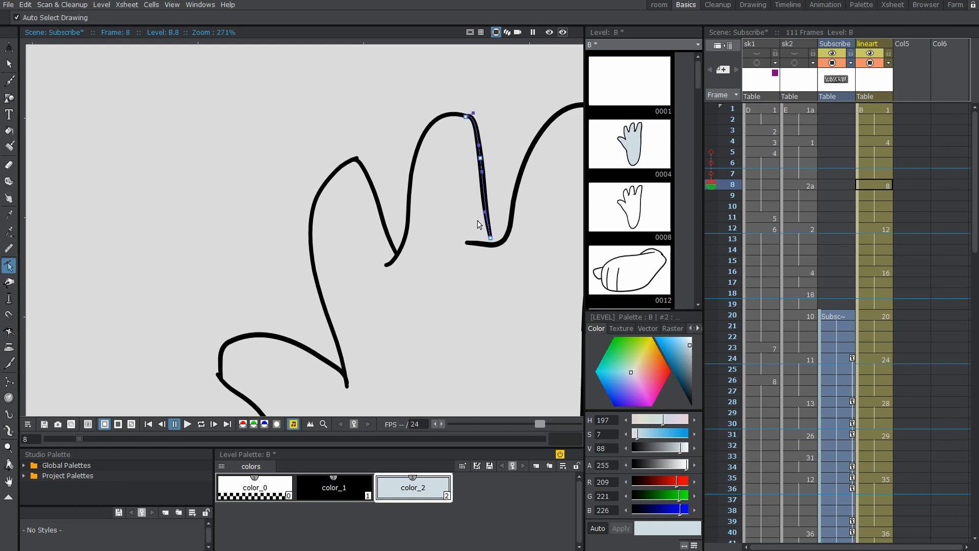
scroll(492, 245, "down", 1)
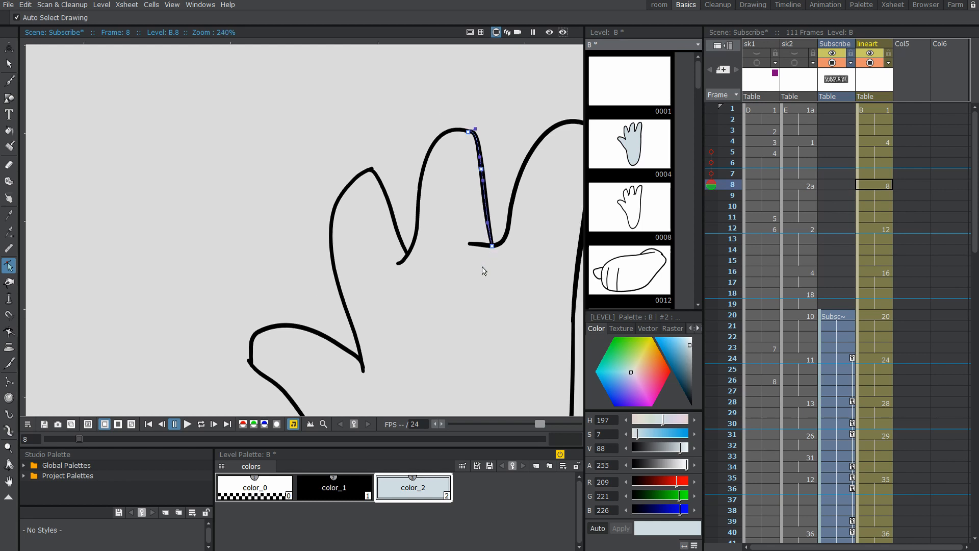
scroll(482, 269, "down", 1)
scroll(331, 198, "up", 1)
scroll(95, 255, "down", 1)
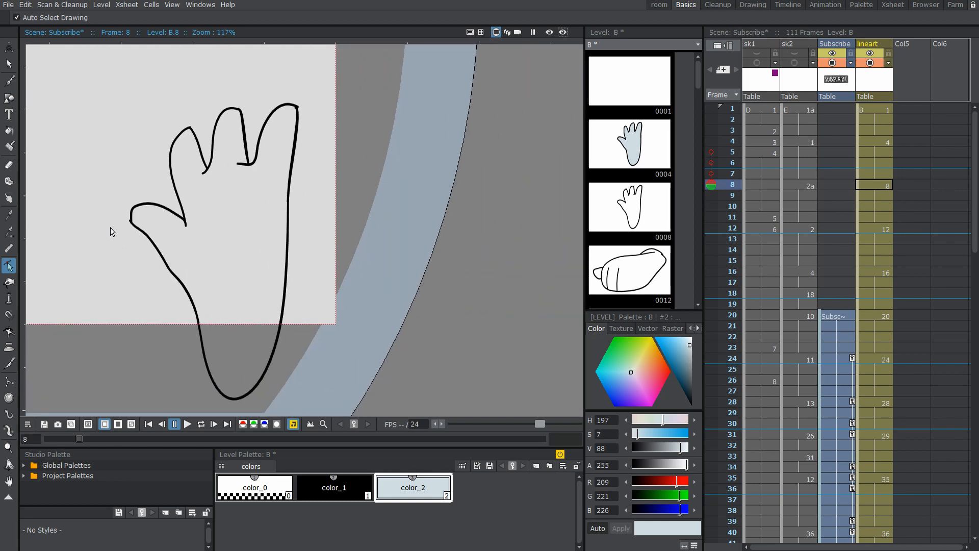
Fill the hands on frames 8, 12 and 16 with the light blue color_2 style
left_click(10, 131)
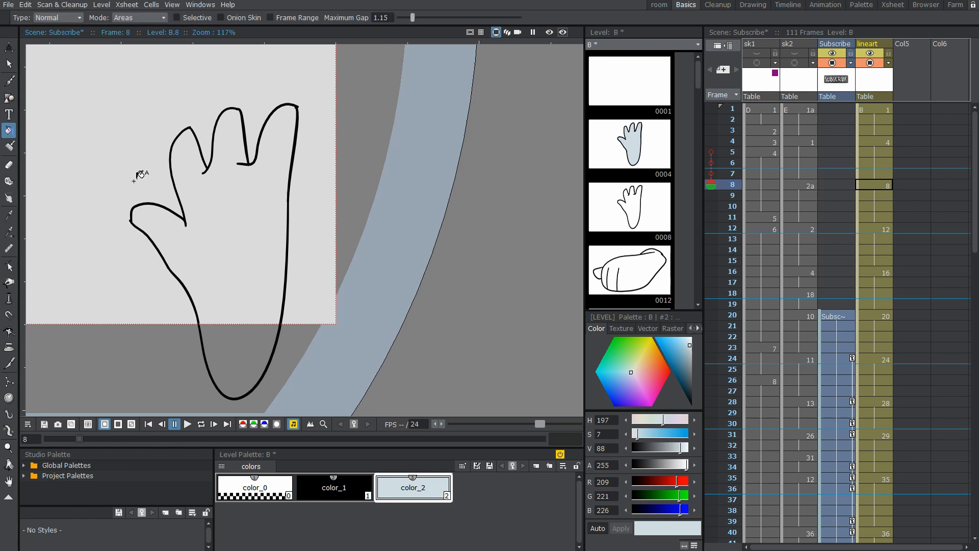
left_click(262, 278)
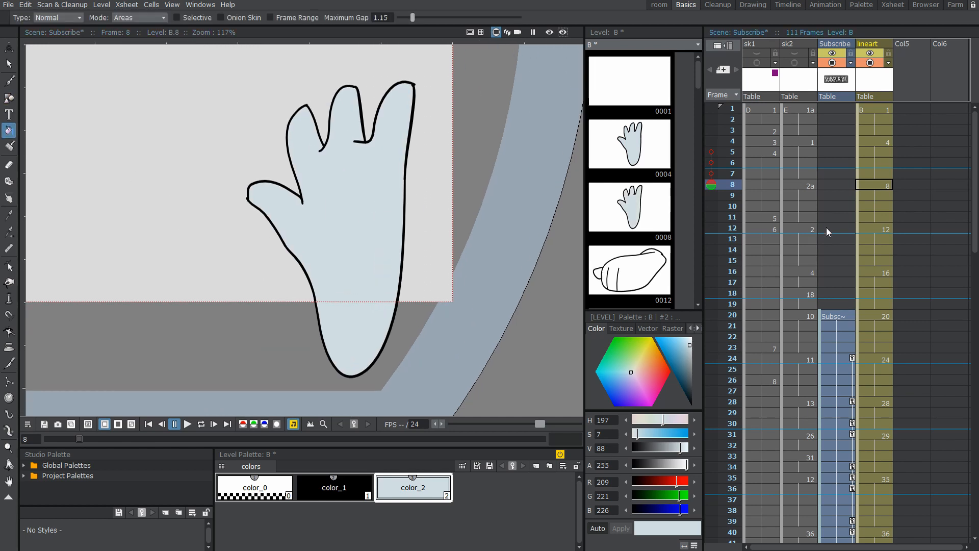
left_click(873, 229)
left_click(360, 239)
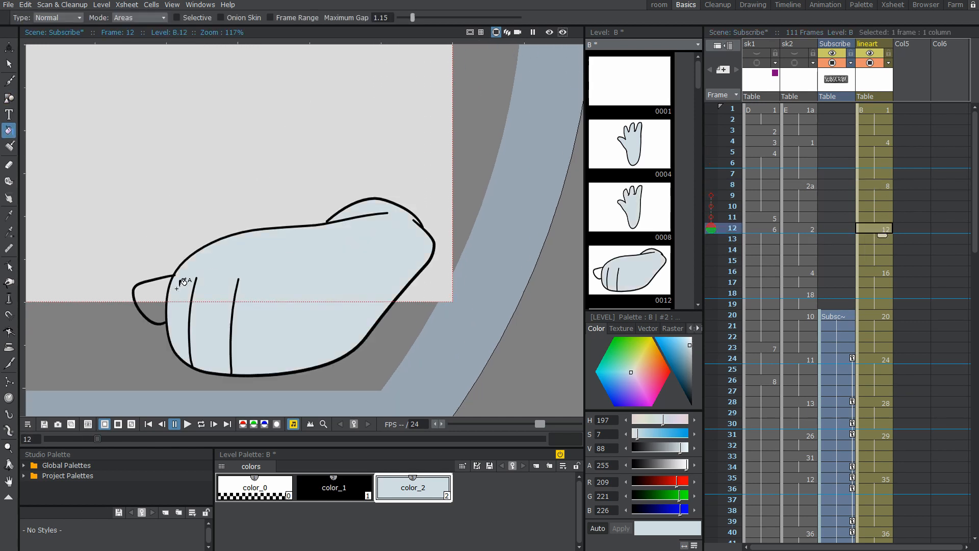
left_click(868, 271)
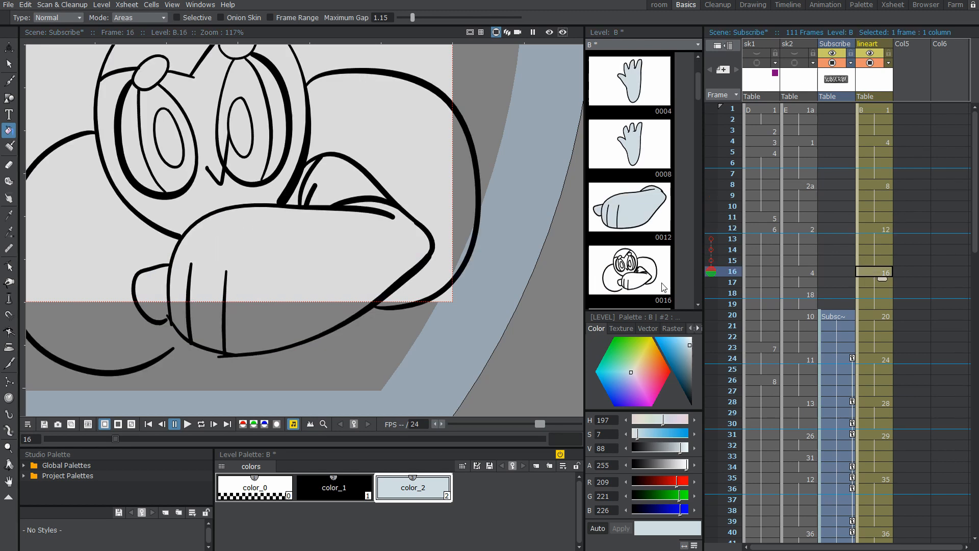
left_click(255, 218)
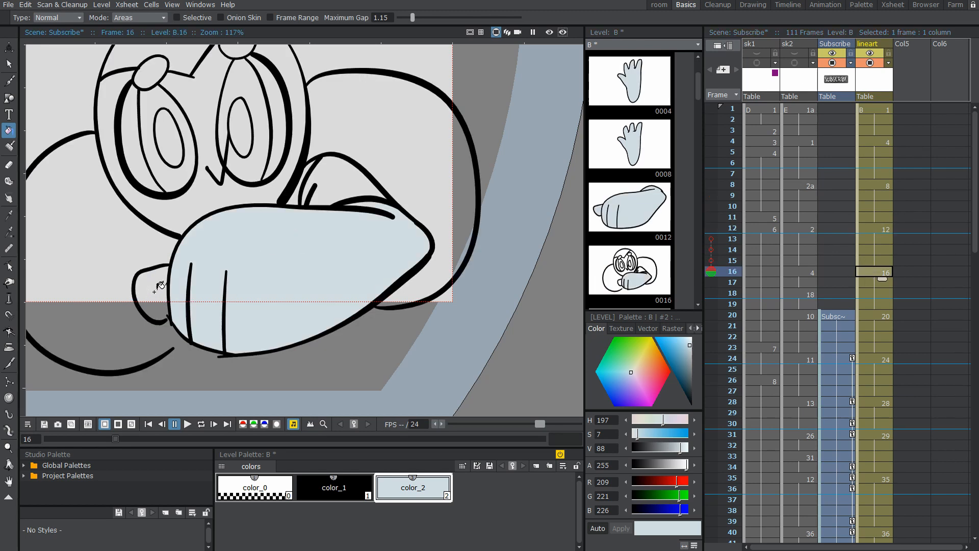
Extend the loose curved and eye-side strokes on frame 16 onto the head outline
key("c")
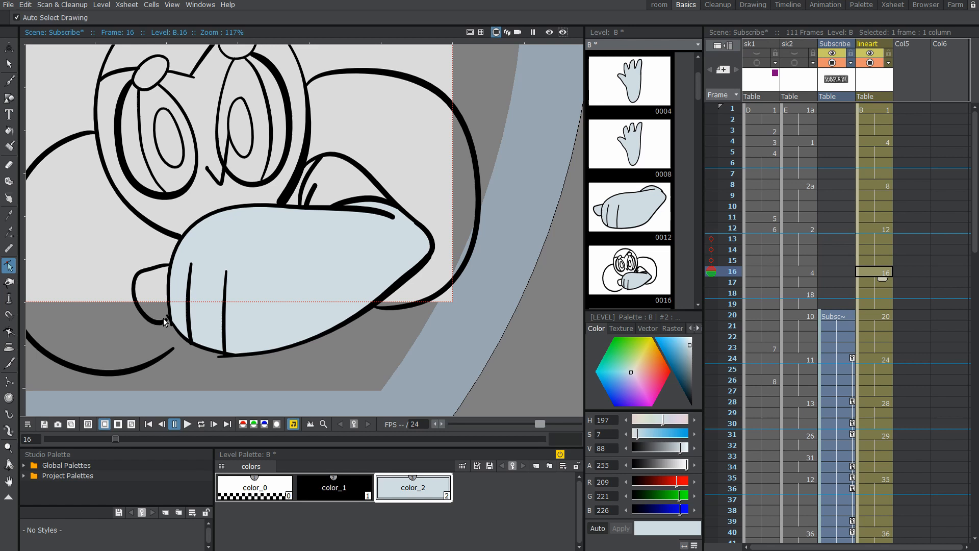
left_click(165, 322)
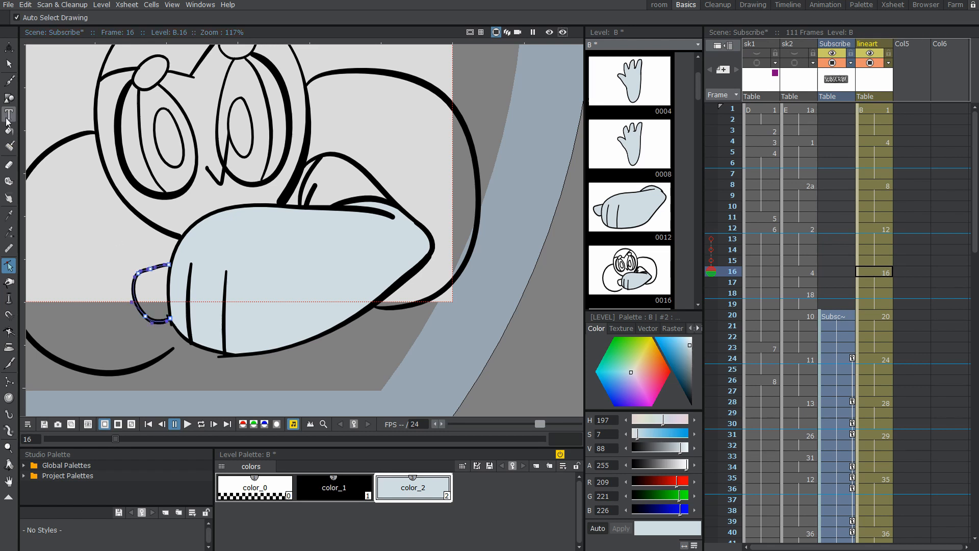
scroll(343, 71, "up", 3)
scroll(344, 72, "up", 2)
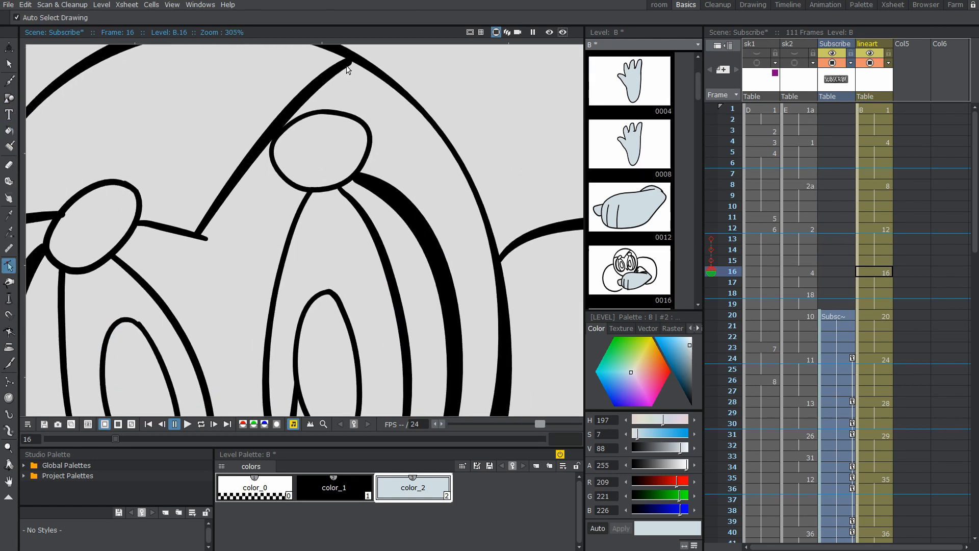
left_click(349, 75)
scroll(352, 82, "up", 1)
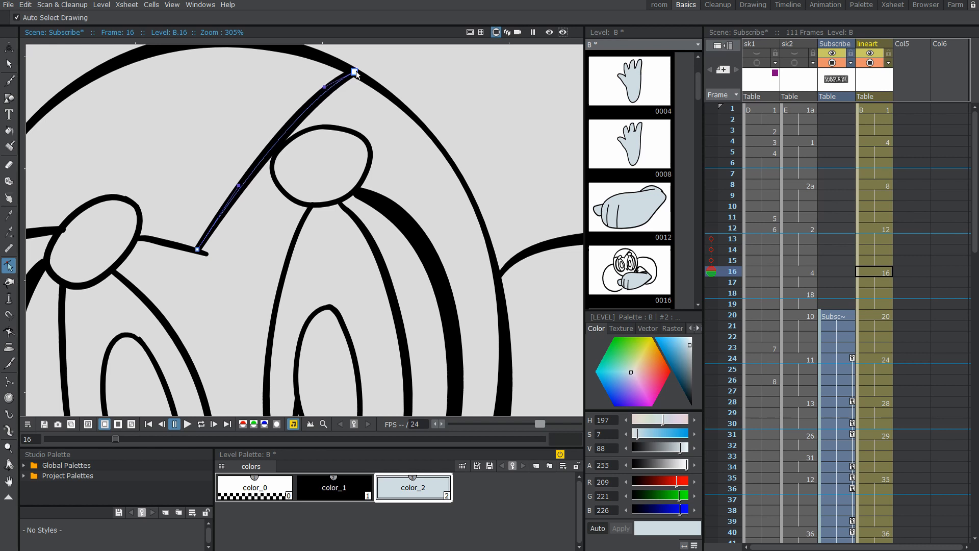
scroll(329, 92, "down", 3)
scroll(163, 158, "up", 3)
left_click(149, 170)
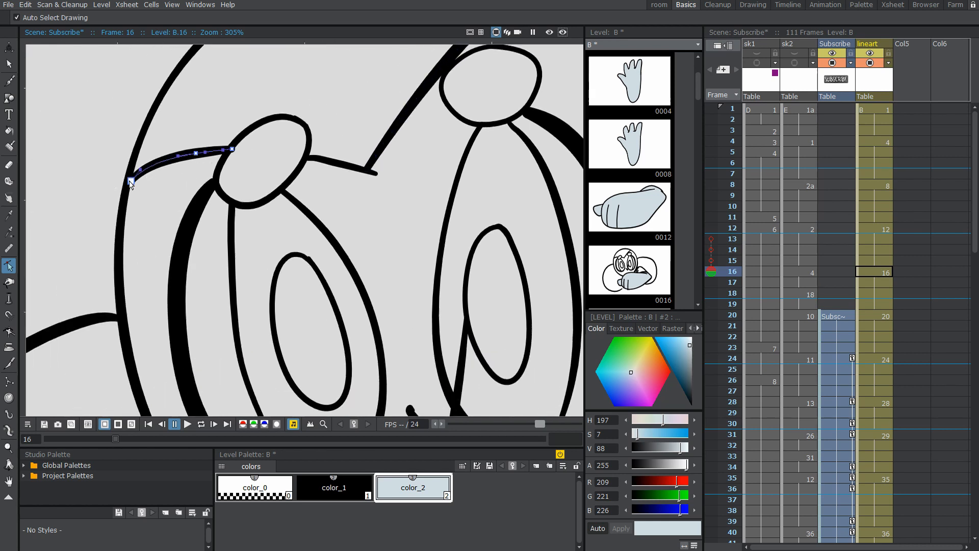
left_click_drag(130, 181, 126, 182)
scroll(277, 176, "up", 2)
scroll(277, 176, "up", 1)
left_click(305, 151)
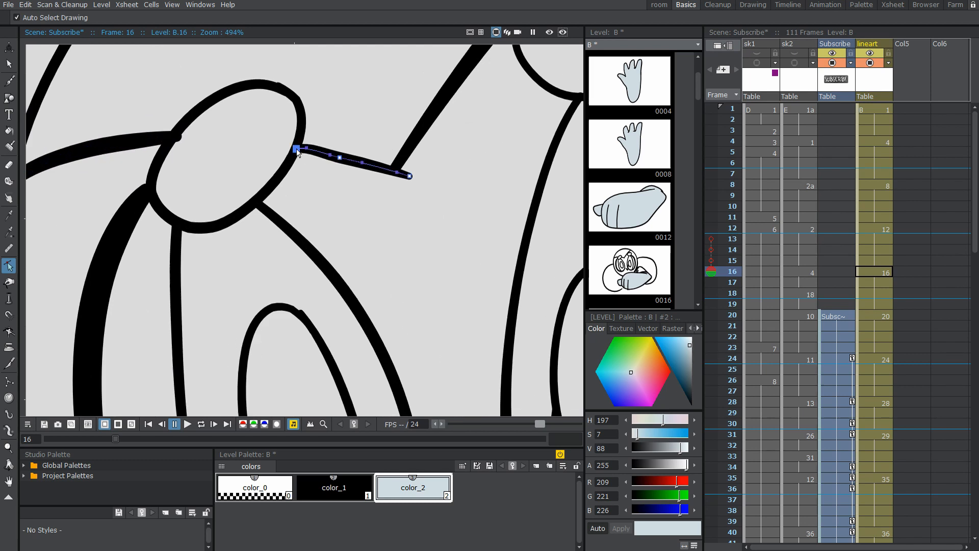
scroll(296, 153, "down", 3)
scroll(376, 205, "down", 3)
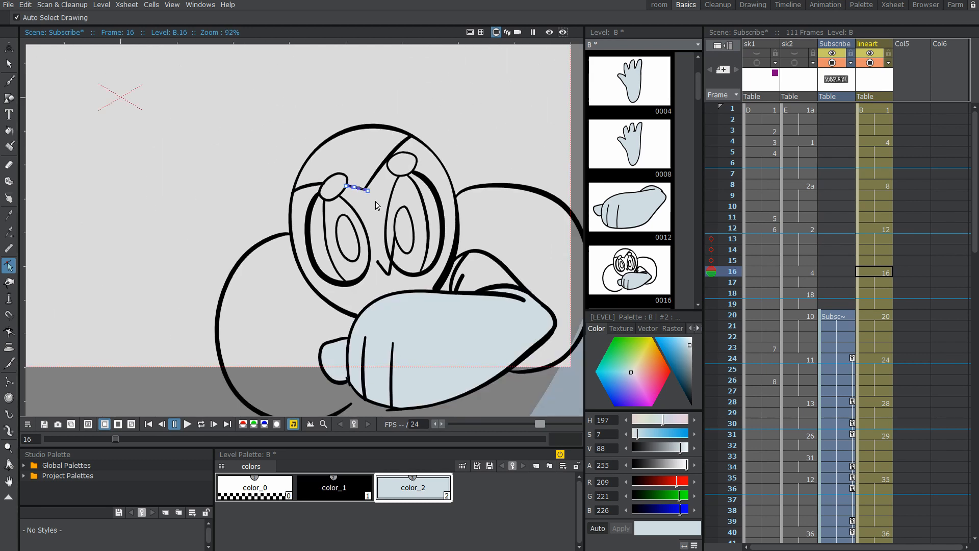
scroll(376, 205, "up", 1)
scroll(306, 193, "up", 1)
scroll(284, 185, "up", 1)
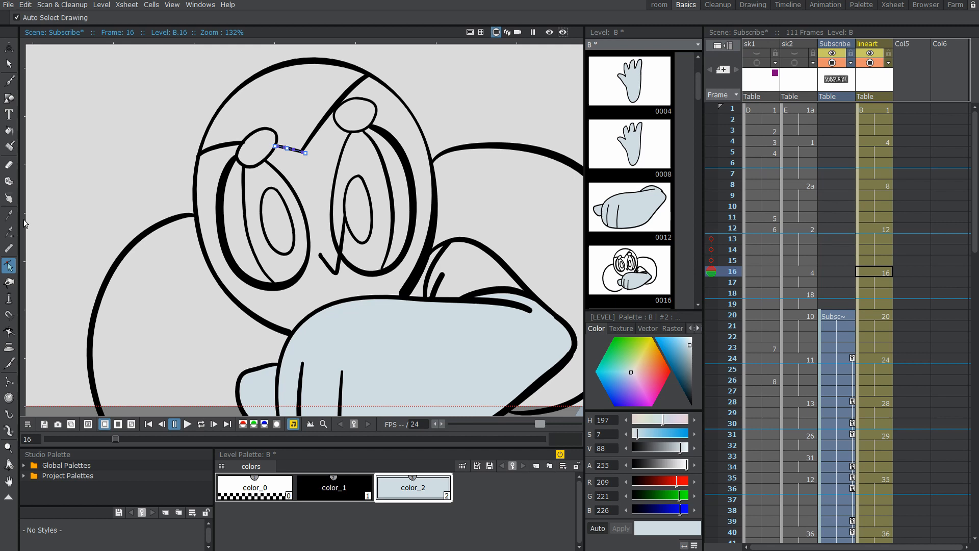
Fill the head and arm pale blue and select the head outline stroke
left_click(8, 130)
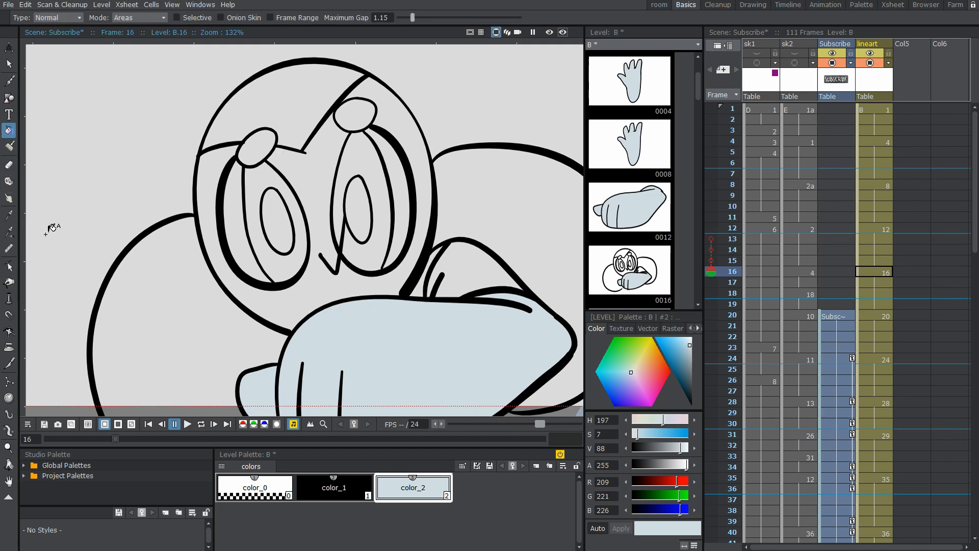
left_click(8, 266)
scroll(320, 324, "up", 2)
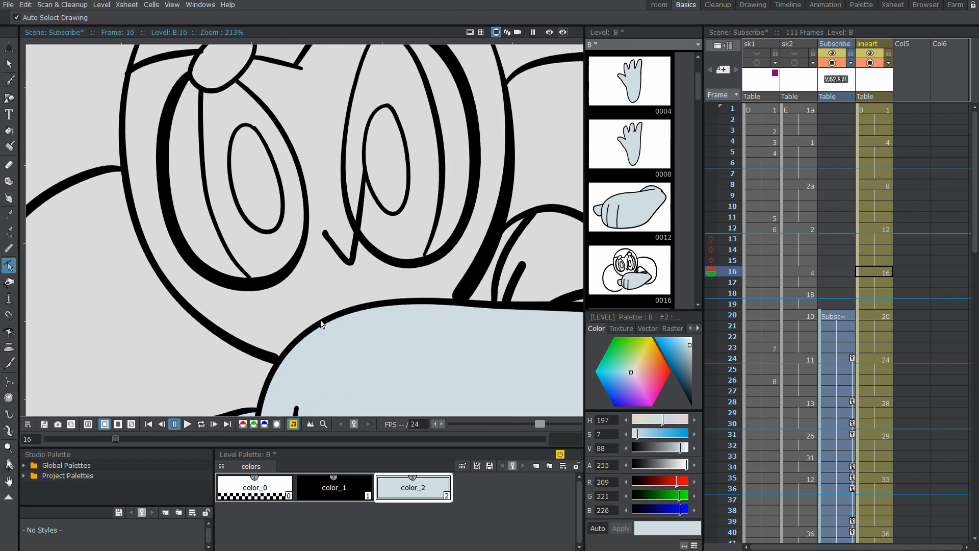
left_click(272, 361)
scroll(430, 314, "down", 2)
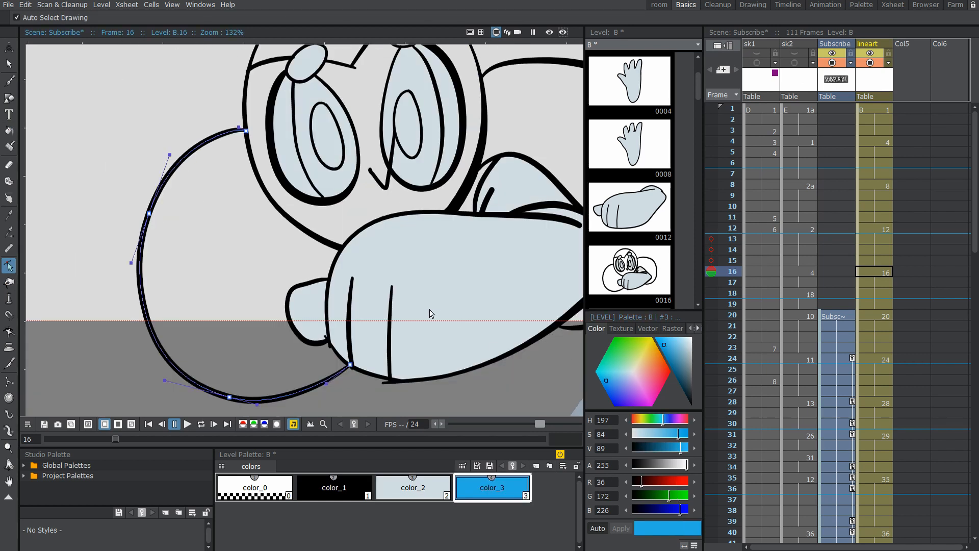
Try a vector brush style on color_3, then return it to a plain solid blue
left_click(652, 330)
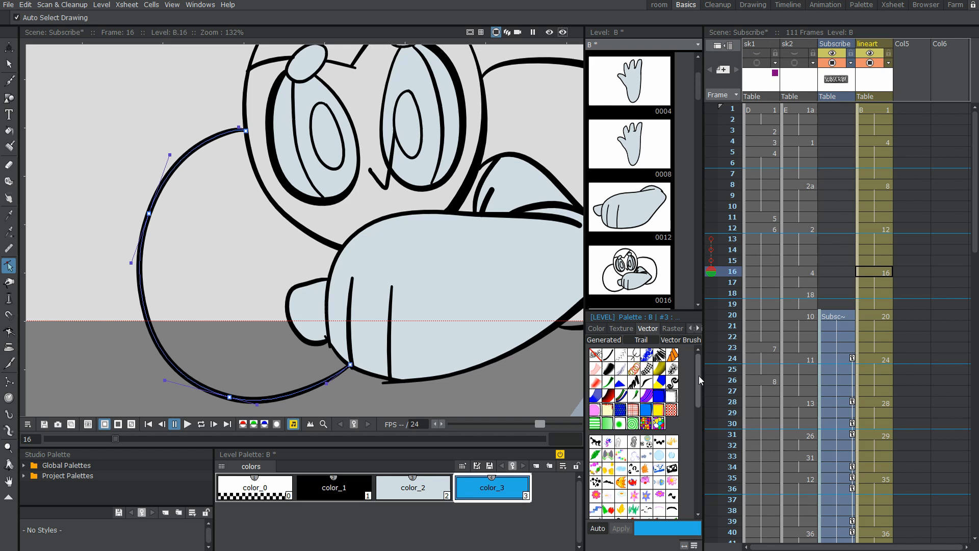
left_click_drag(699, 376, 699, 425)
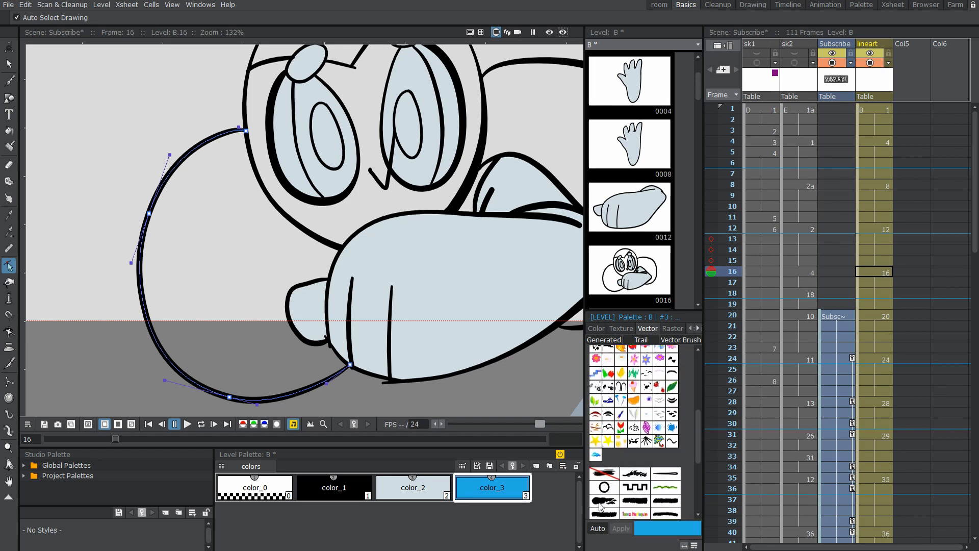
mouse_move(698, 460)
left_mouse_down()
mouse_move(697, 506)
mouse_move(695, 394)
left_mouse_up()
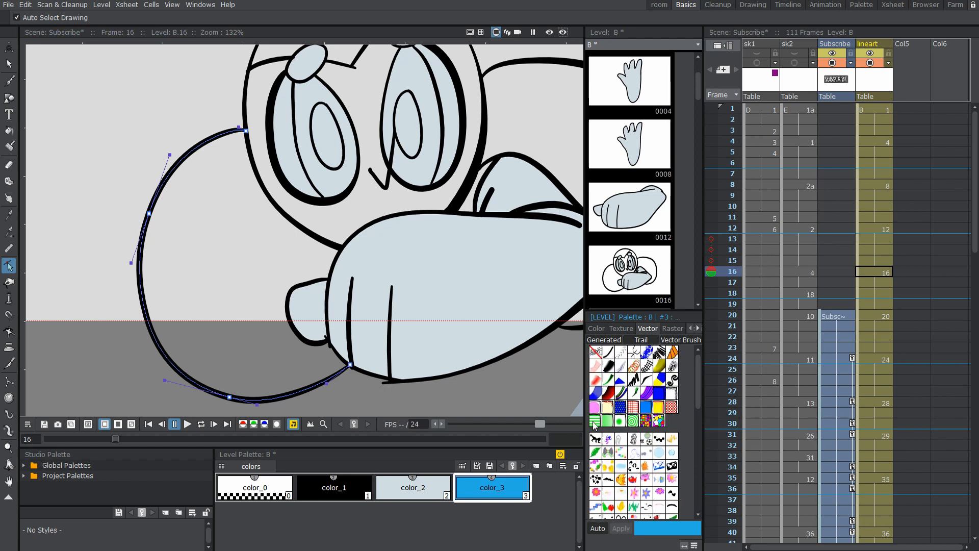
left_click(672, 395)
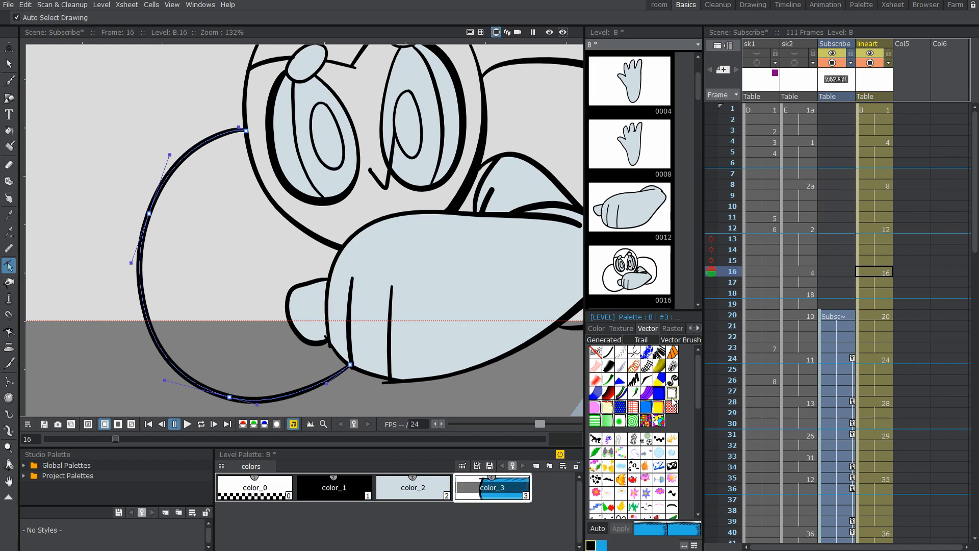
left_click(598, 354)
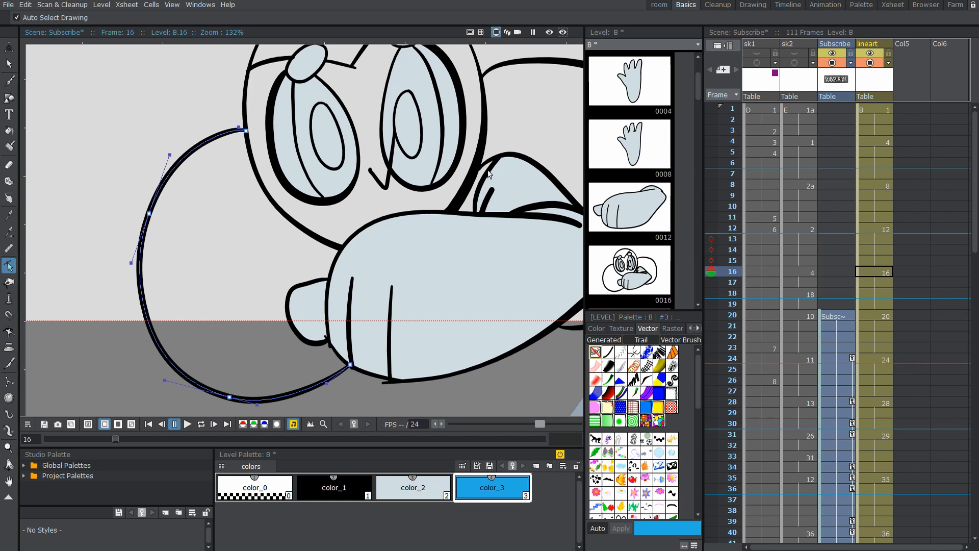
scroll(397, 218, "down", 1)
scroll(397, 218, "up", 1)
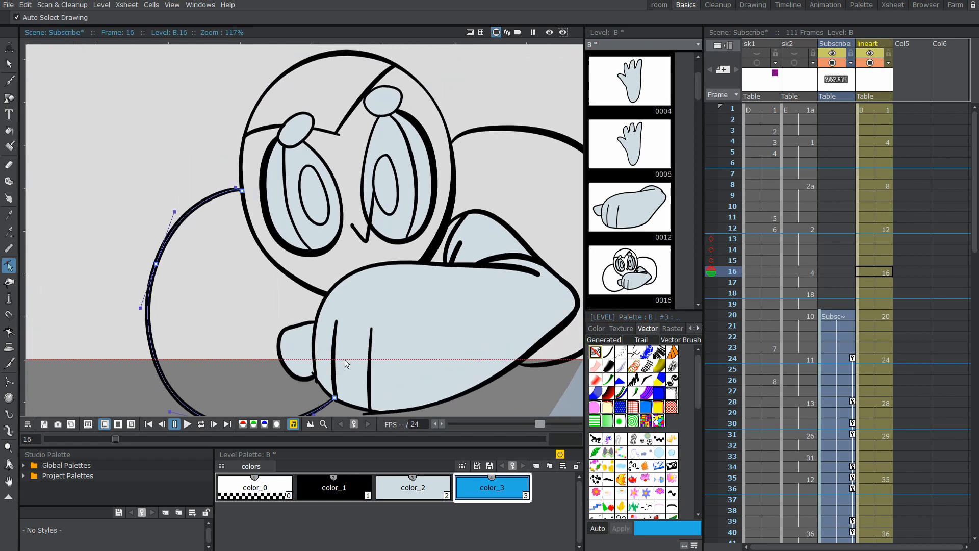
scroll(345, 360, "up", 1)
scroll(306, 230, "down", 1)
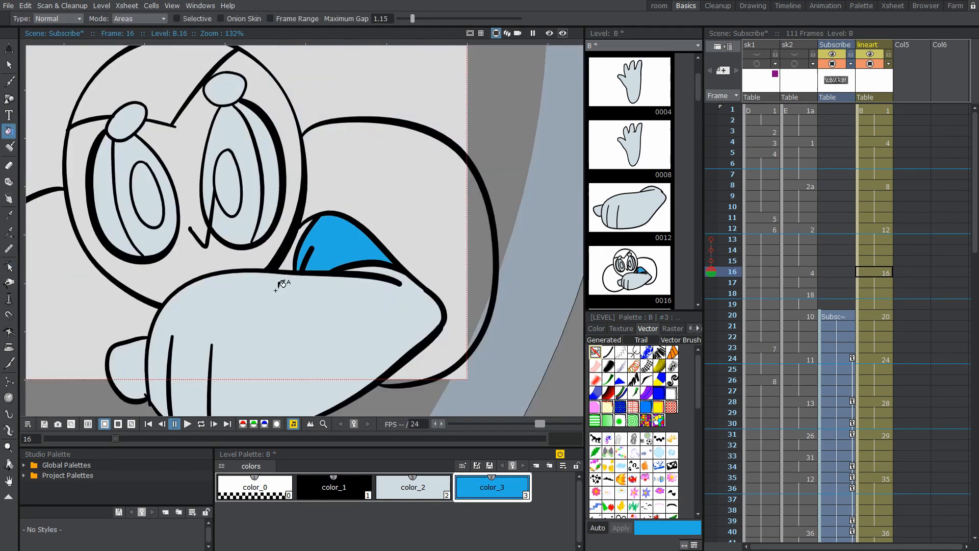
Fill the shirt area under the arm and the head ovals bright blue
left_click(8, 132)
scroll(329, 253, "up", 2)
scroll(345, 229, "down", 1)
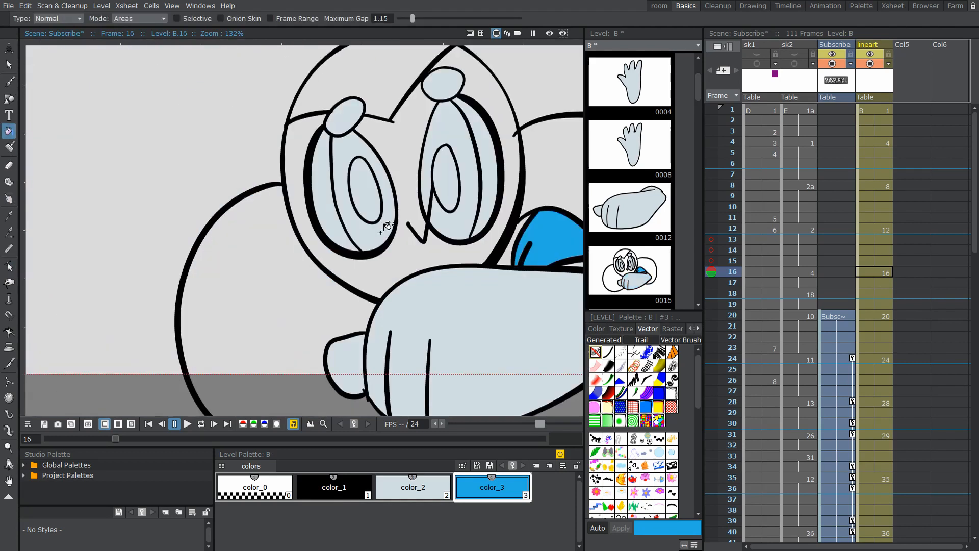
scroll(383, 153, "up", 2)
key("s")
left_click(419, 125)
scroll(420, 124, "down", 2)
key("f")
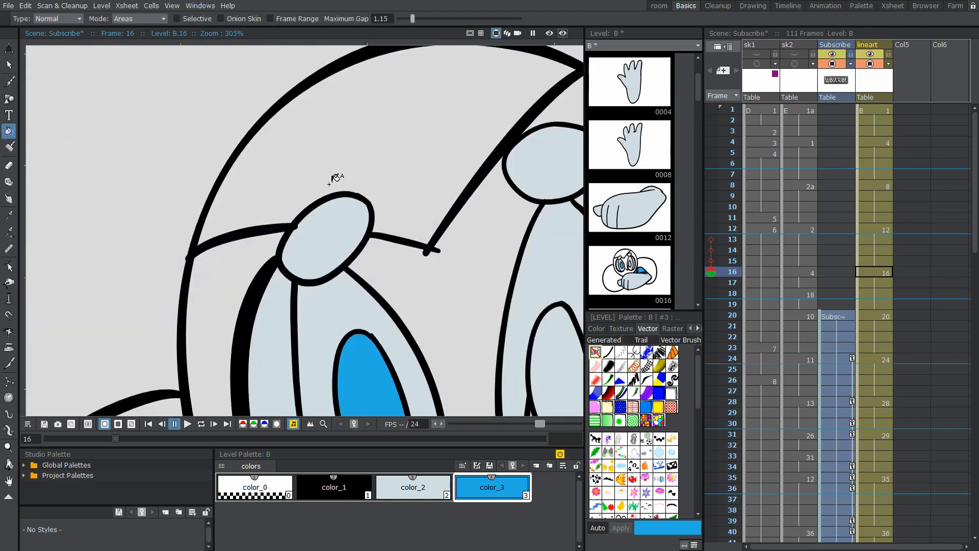
left_click(272, 197)
scroll(292, 143, "up", 1)
key("s")
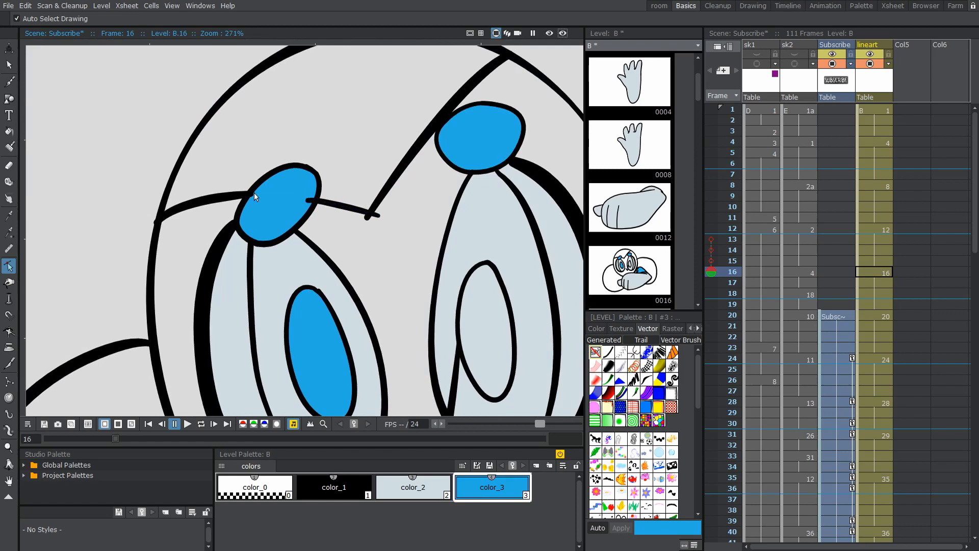
scroll(306, 230, "up", 1)
left_click(10, 147)
scroll(306, 230, "down", 2)
scroll(307, 229, "up", 1)
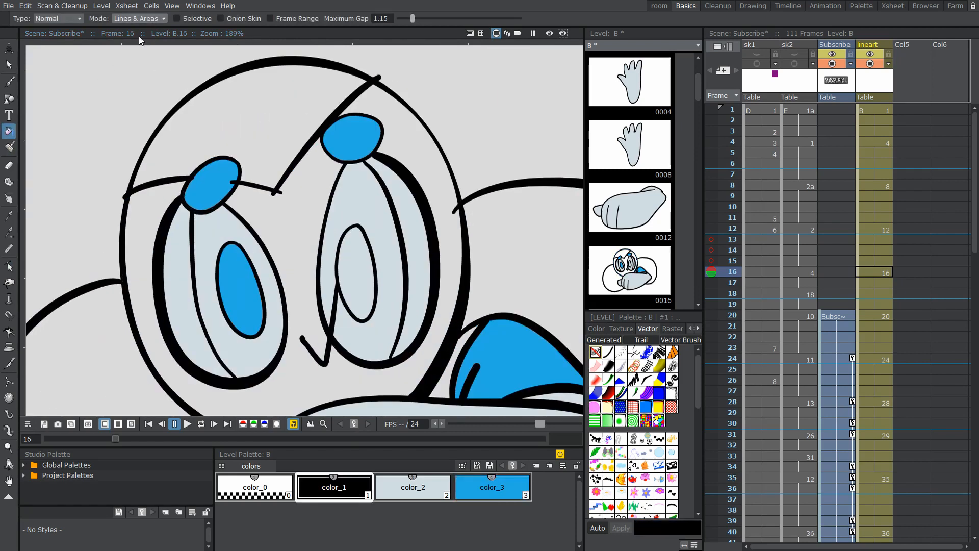
key("s")
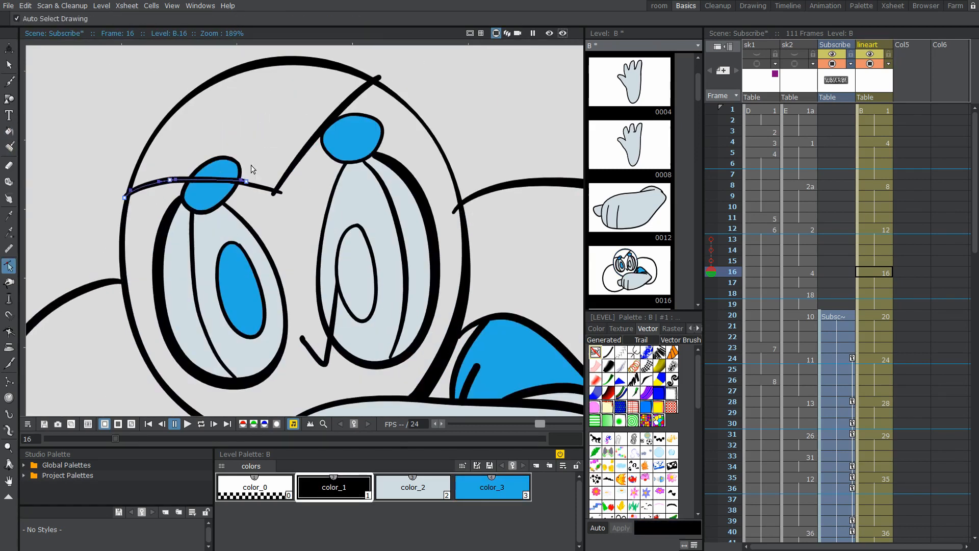
key("f")
scroll(305, 182, "down", 2)
scroll(115, 214, "up", 2)
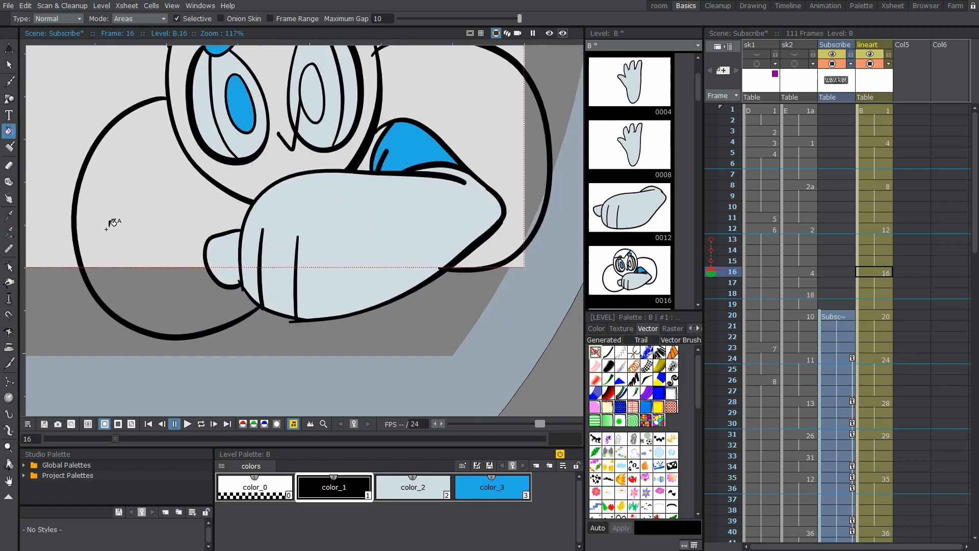
Fill the pupils blue with color_3 by outlining them and add a new white color_4 style
key("period")
scroll(116, 199, "up", 1)
key("s")
scroll(131, 182, "down", 2)
scroll(283, 206, "up", 2)
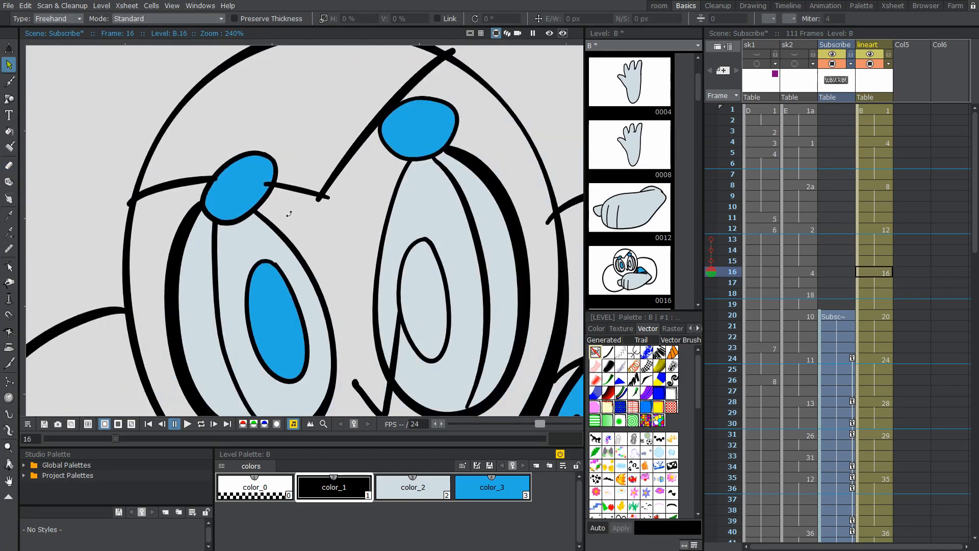
key("comma")
scroll(284, 207, "down", 3)
scroll(264, 90, "up", 1)
key("f")
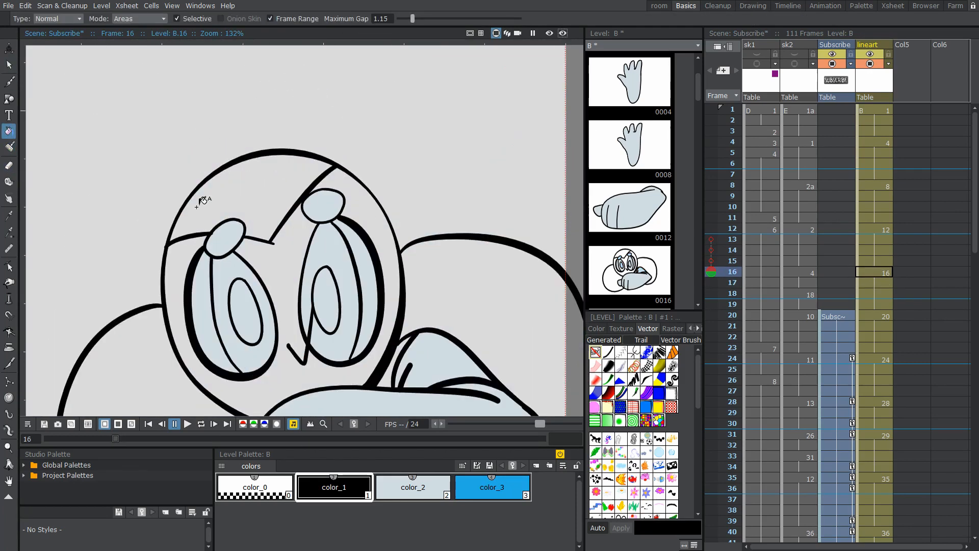
key("shift+f")
left_click(191, 146)
double_click(176, 245)
scroll(283, 201, "up", 2)
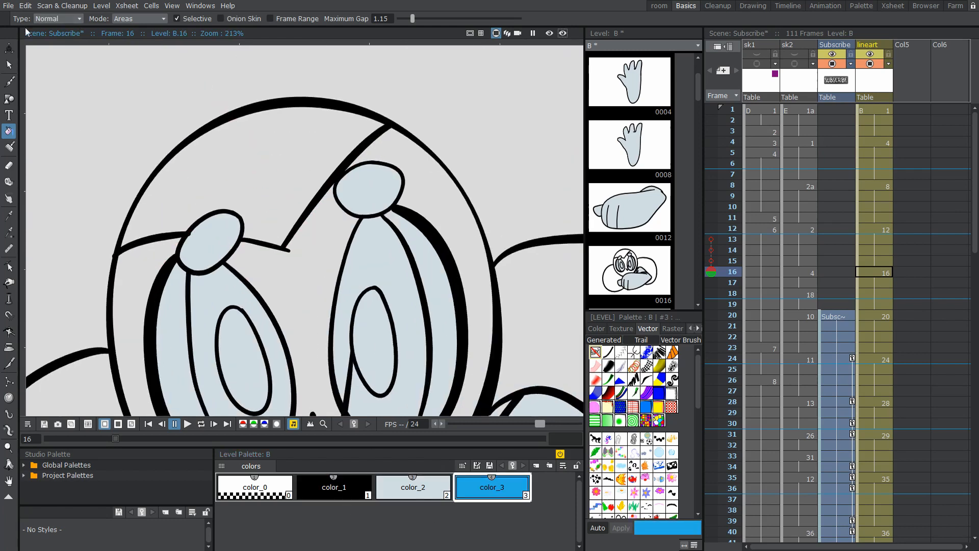
scroll(201, 245, "down", 4)
scroll(329, 303, "up", 3)
scroll(328, 302, "up", 2)
left_click(9, 385)
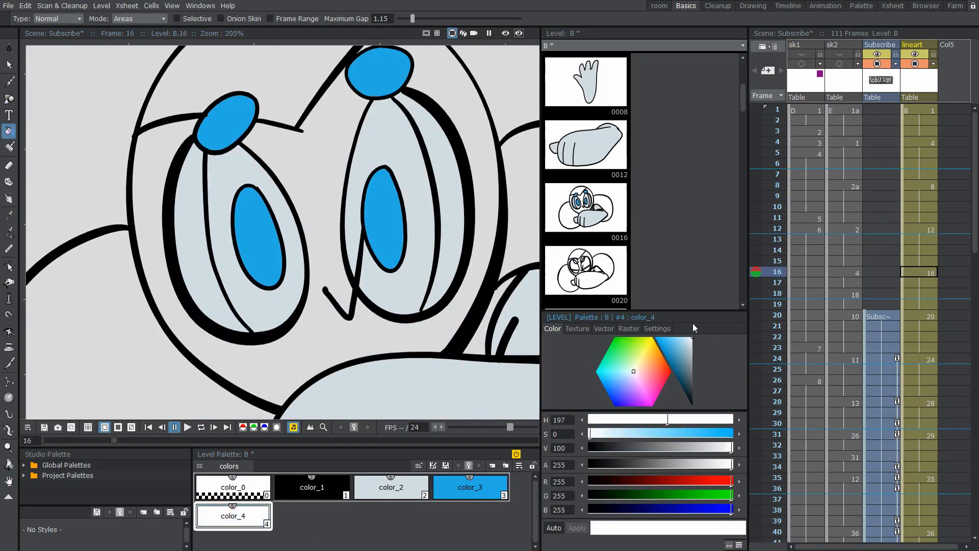
Set color_6 to dark grey and color_5 to mint green for the irises, then pick blue color_3
left_click_drag(678, 370, 688, 383)
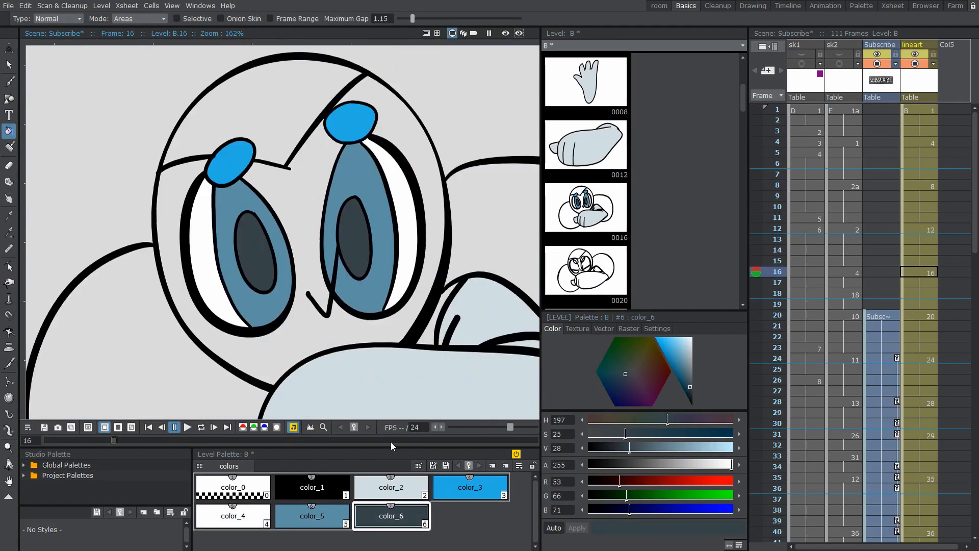
left_click_drag(678, 335, 617, 376)
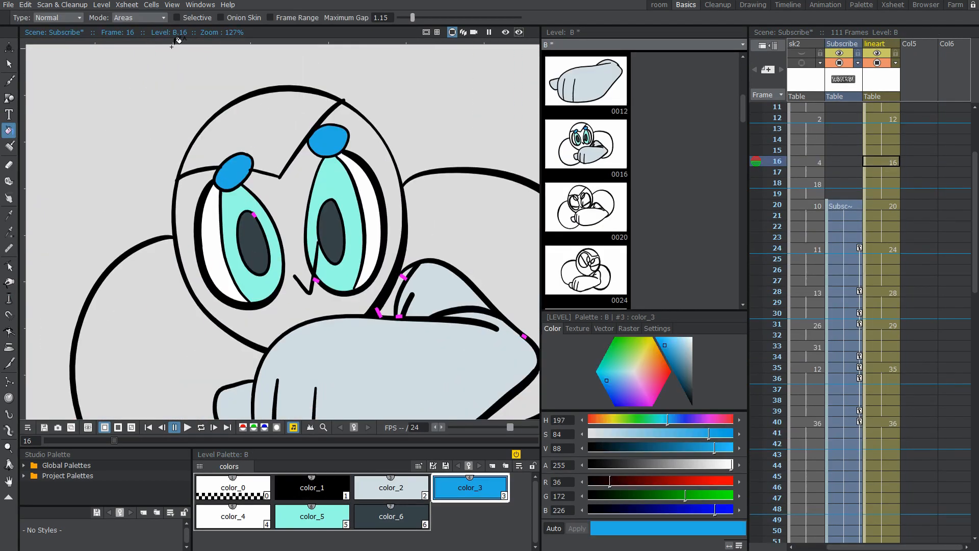
left_click(169, 5)
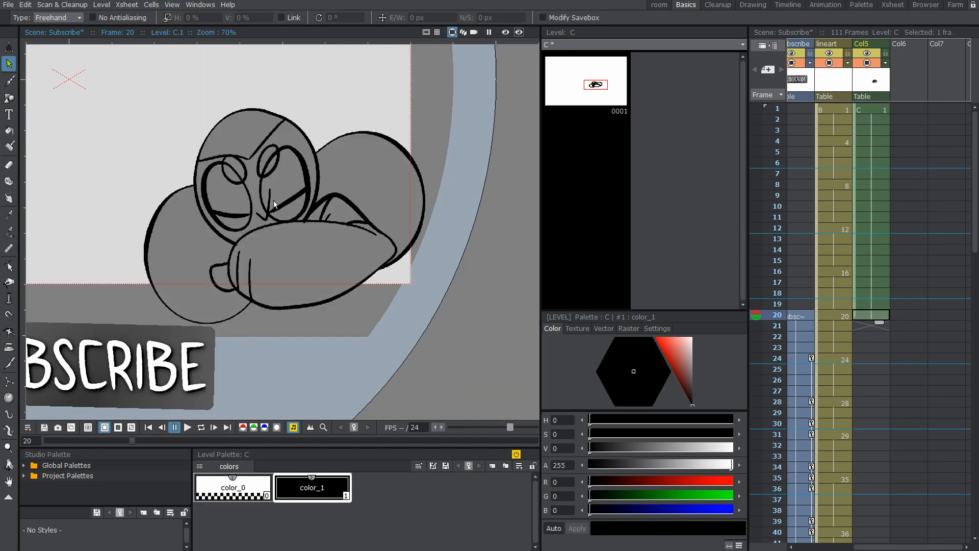
scroll(324, 273, "down", 2)
Move between the level C frame 1 and lineart frame 16 drawings to colour the hair blue
left_click(321, 230)
scroll(389, 219, "up", 3)
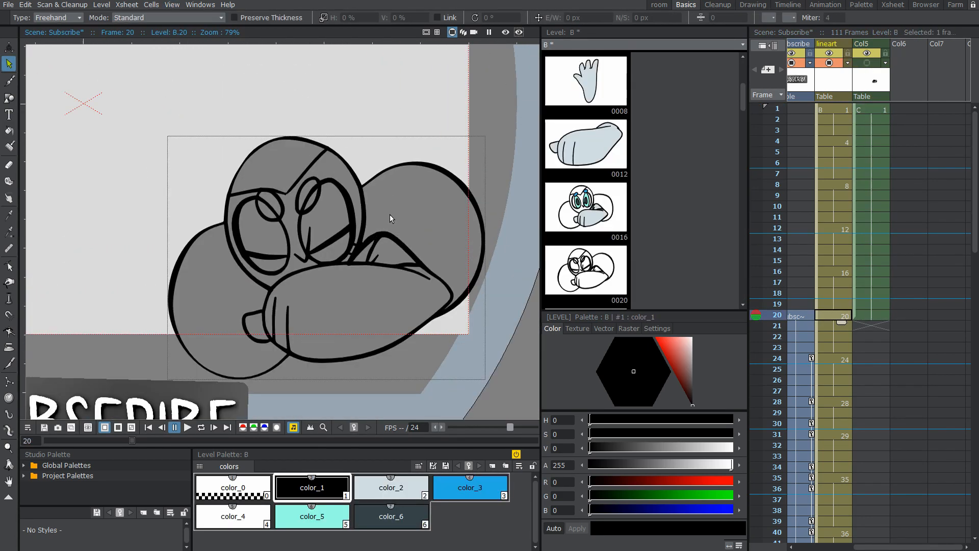
scroll(389, 219, "up", 3)
scroll(375, 238, "down", 3)
scroll(357, 256, "up", 1)
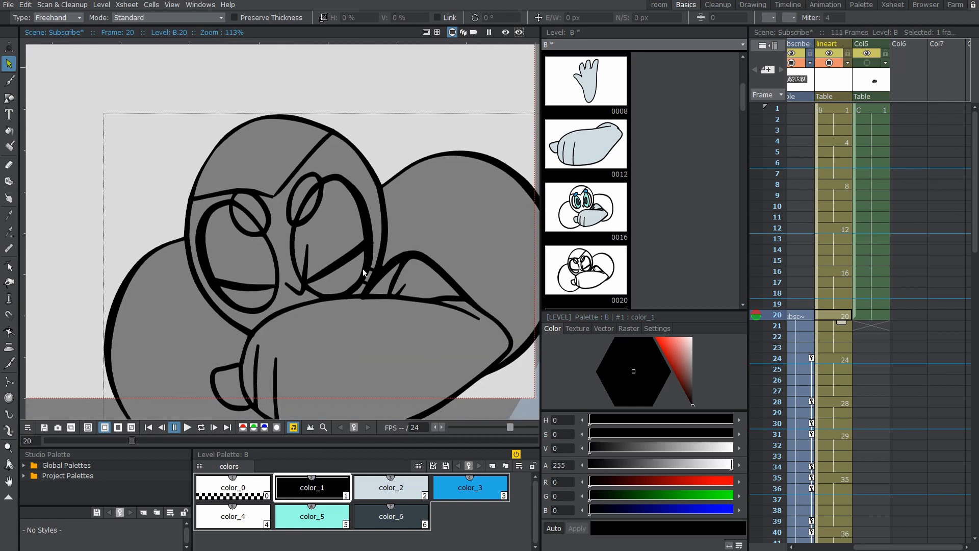
scroll(364, 273, "down", 2)
left_click(873, 109)
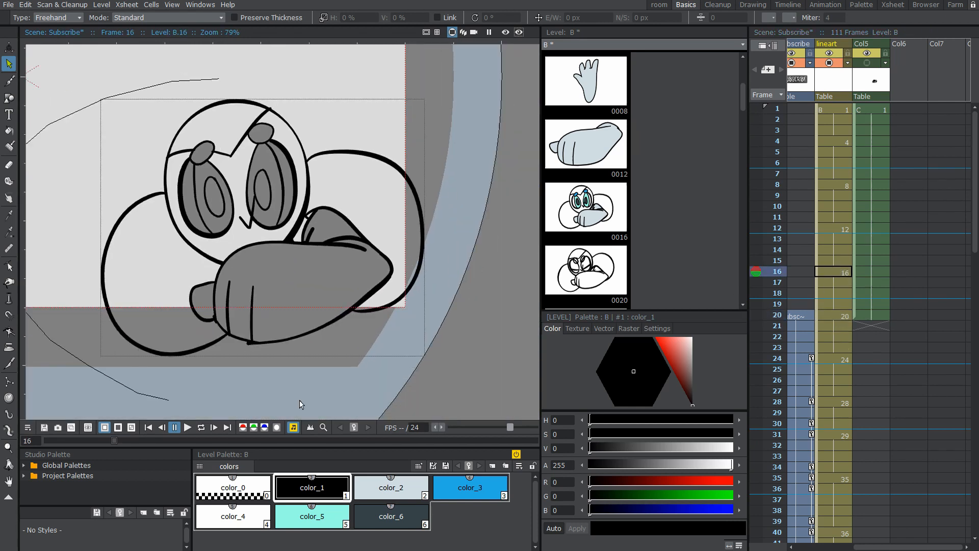
left_click(834, 273)
left_click(873, 273)
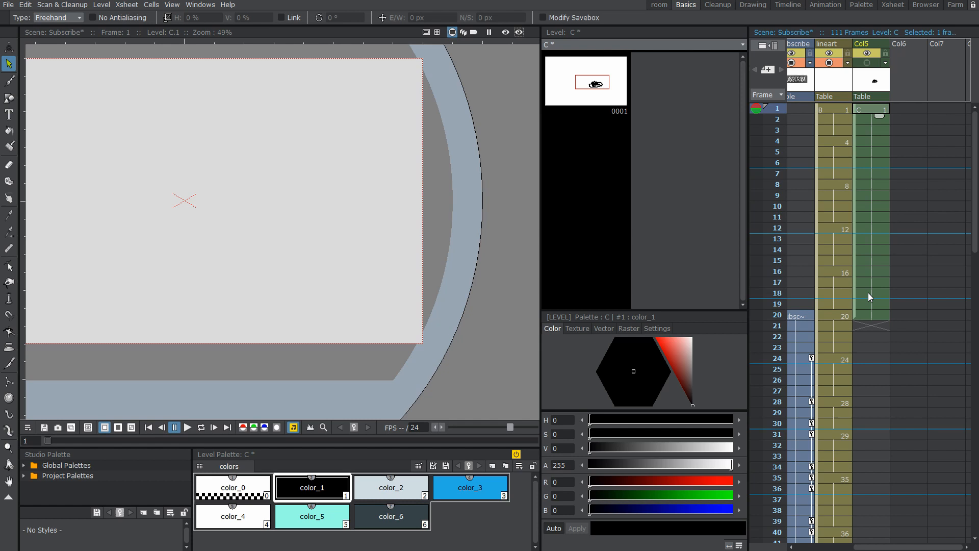
left_click(865, 113)
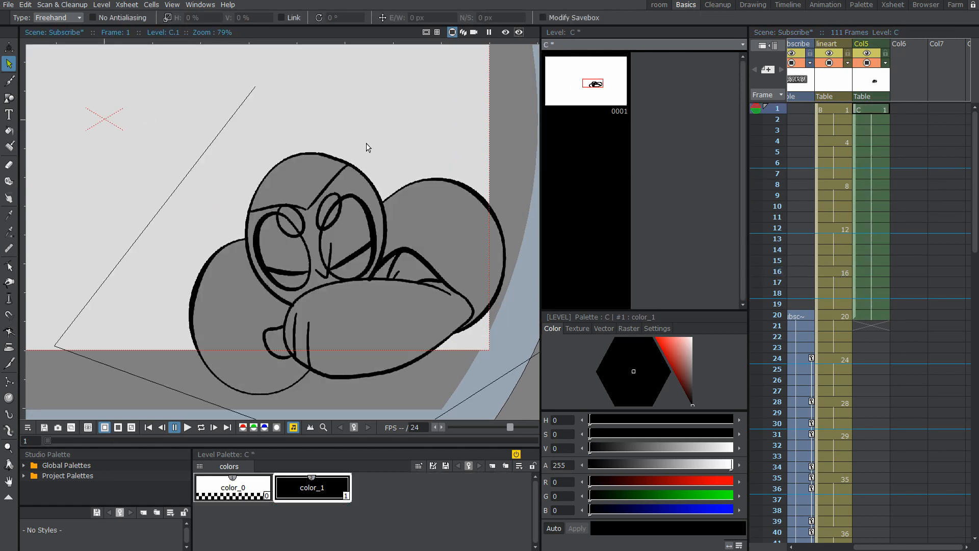
left_click(835, 271)
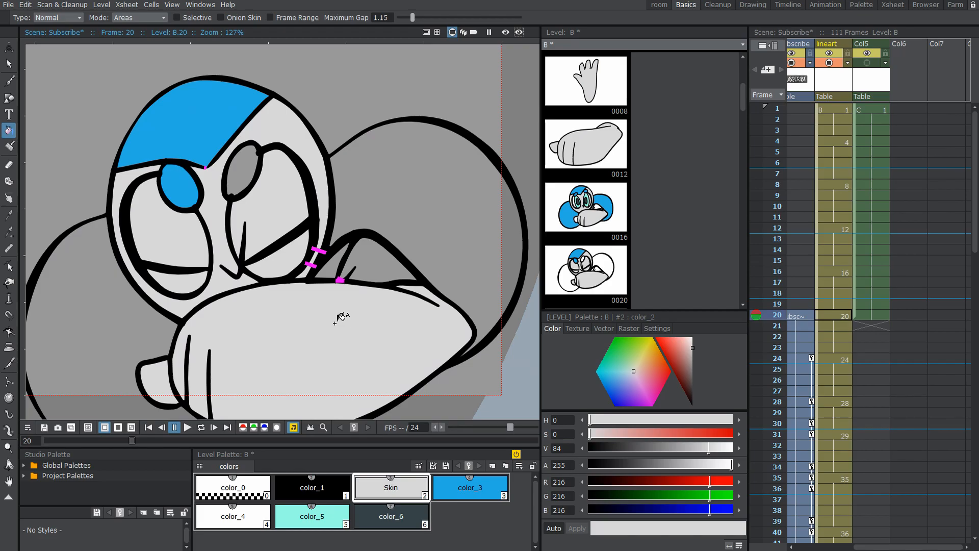
left_click_drag(340, 315, 367, 296)
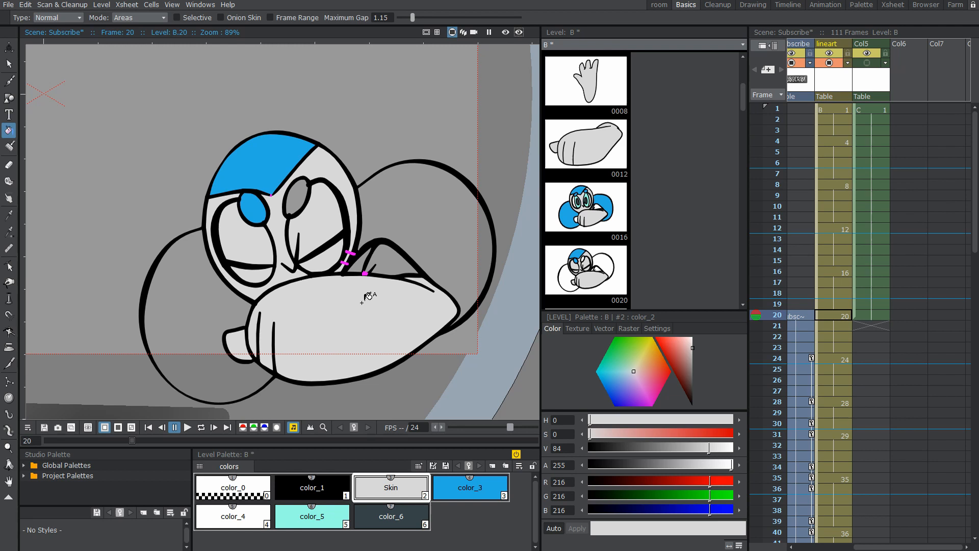
scroll(387, 249, "up", 2)
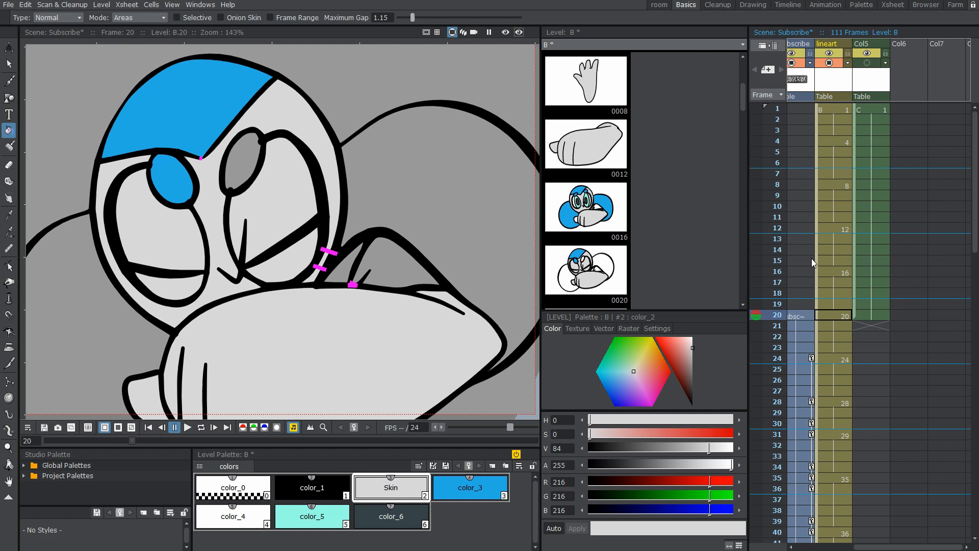
Show lineart frame 16 and pan to inspect its grey skin, blue cap and mint eyes
left_click(834, 271)
scroll(265, 138, "down", 2)
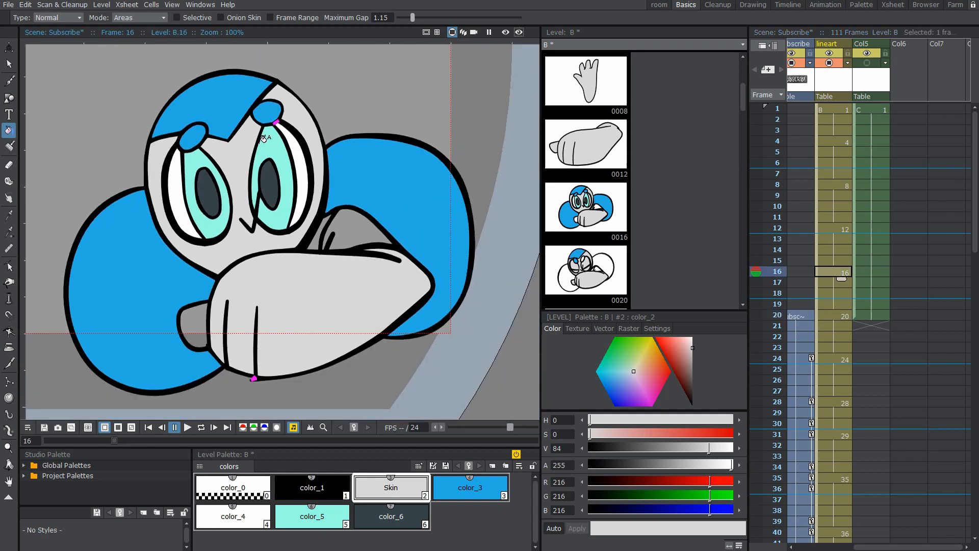
left_click_drag(263, 138, 308, 175)
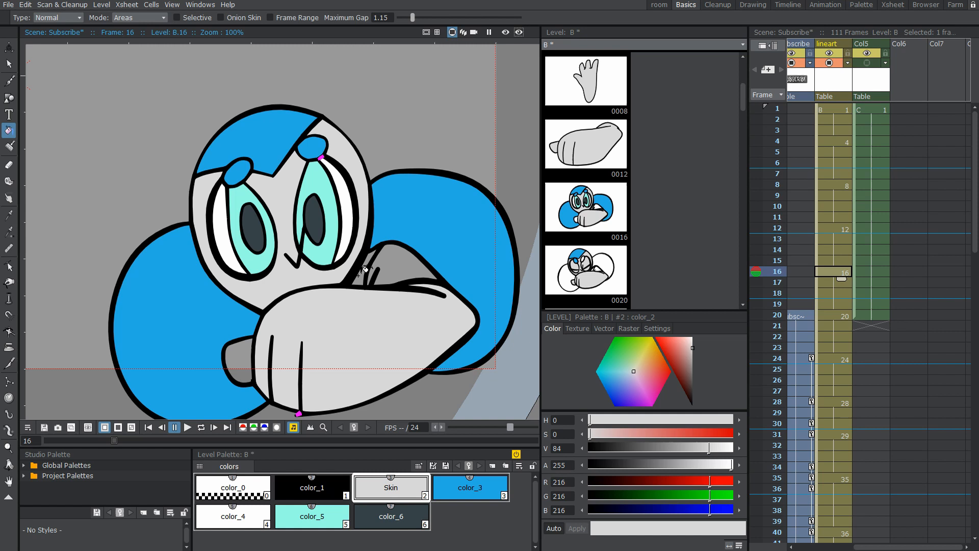
scroll(371, 302, "up", 2)
scroll(228, 224, "down", 2)
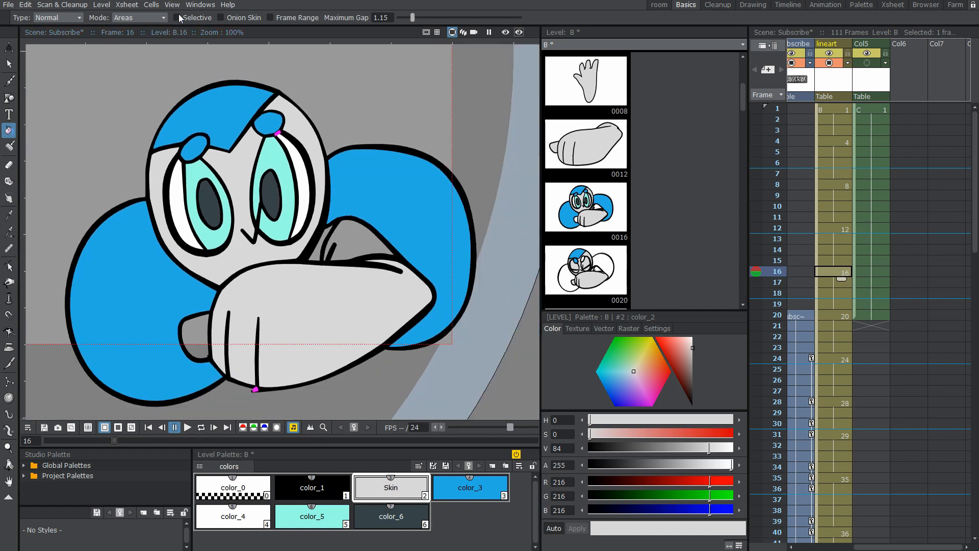
scroll(274, 170, "up", 2)
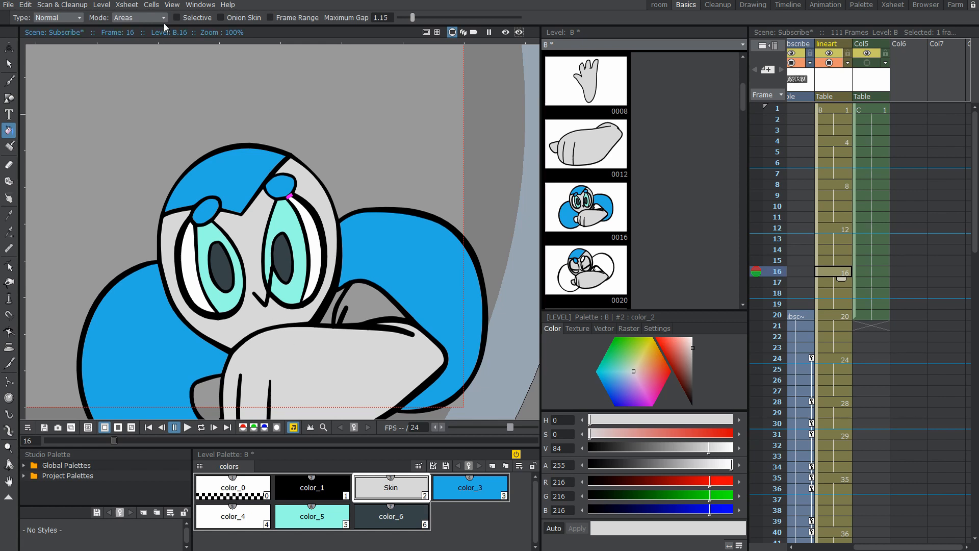
Show painted areas in grey in the viewer and scrub the frames to check fills
left_click(172, 6)
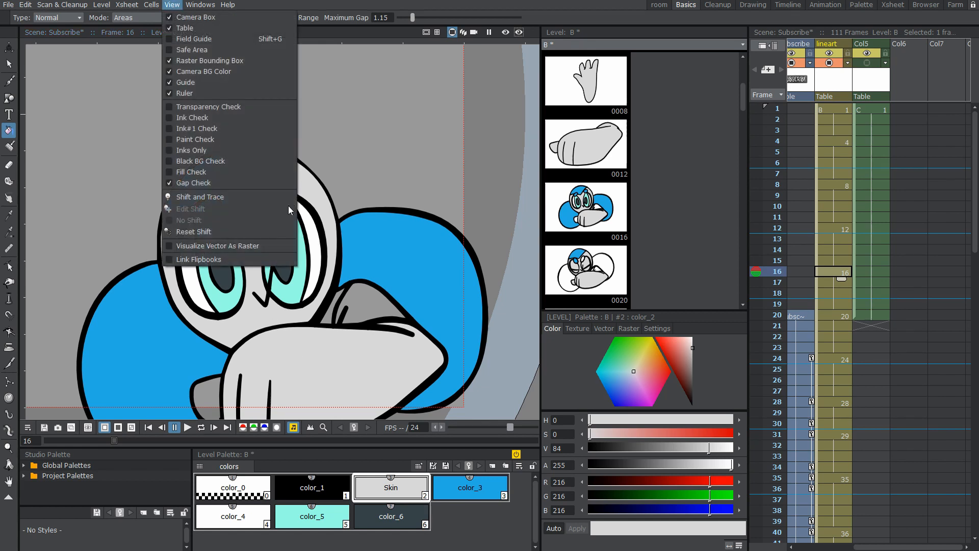
left_click(239, 172)
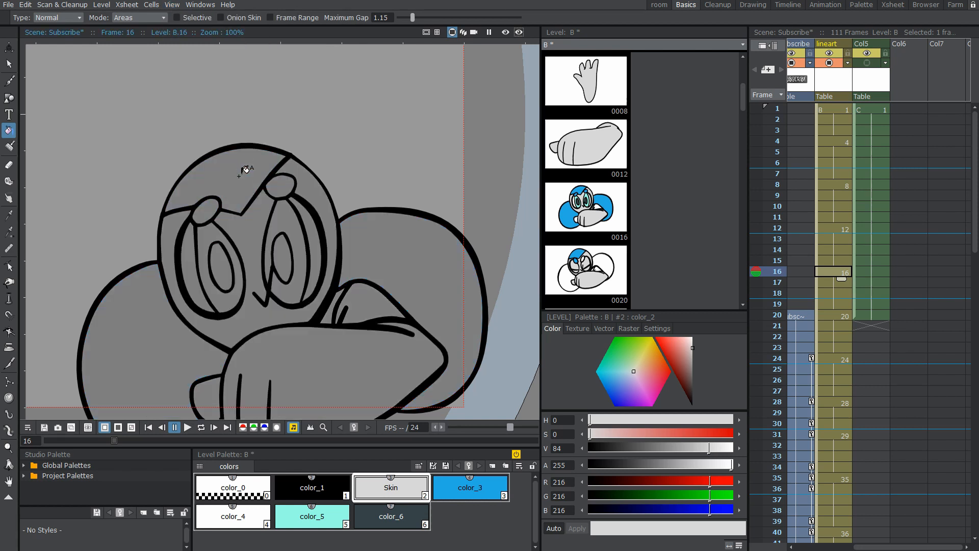
scroll(329, 298, "up", 1)
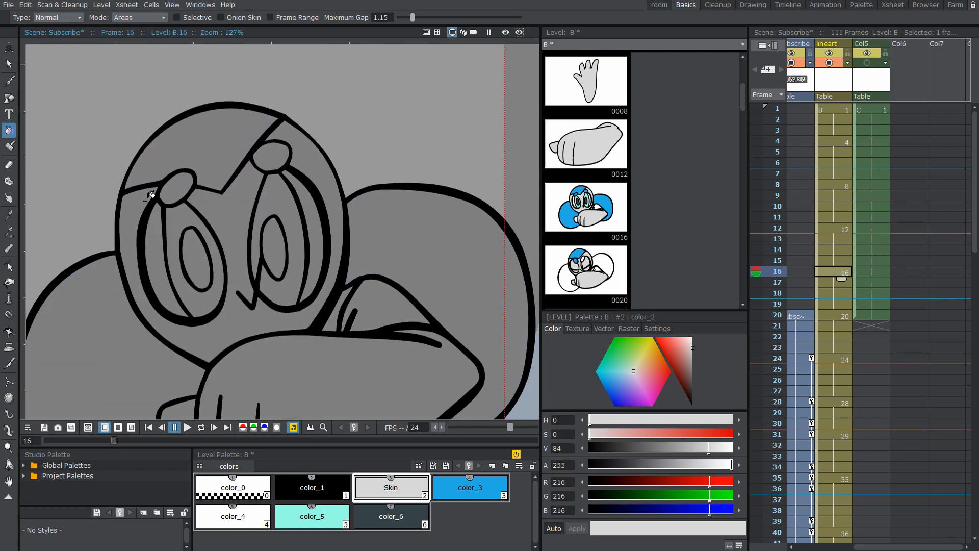
left_click_drag(835, 237, 840, 395)
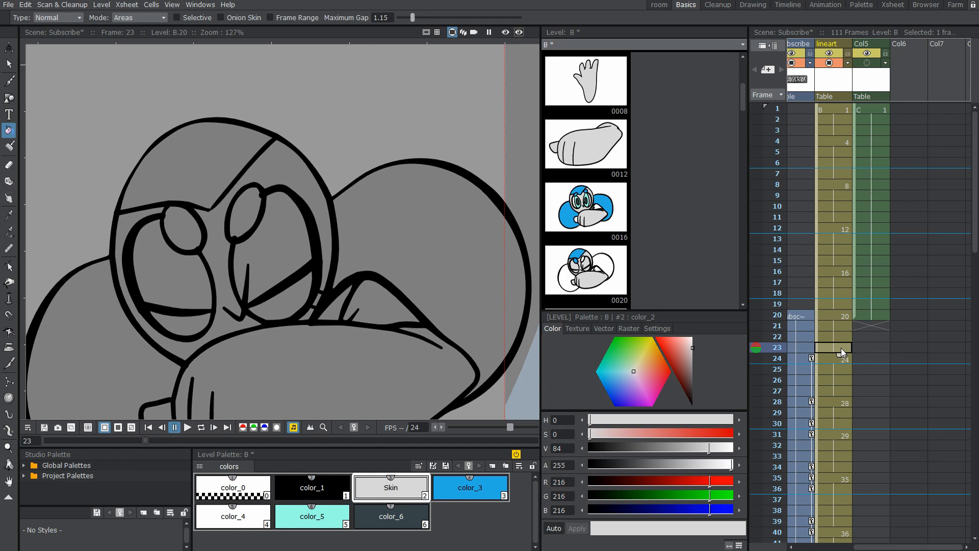
Jump between Col5 frame 1 and the lineart drawing at frame 24
left_click(838, 361)
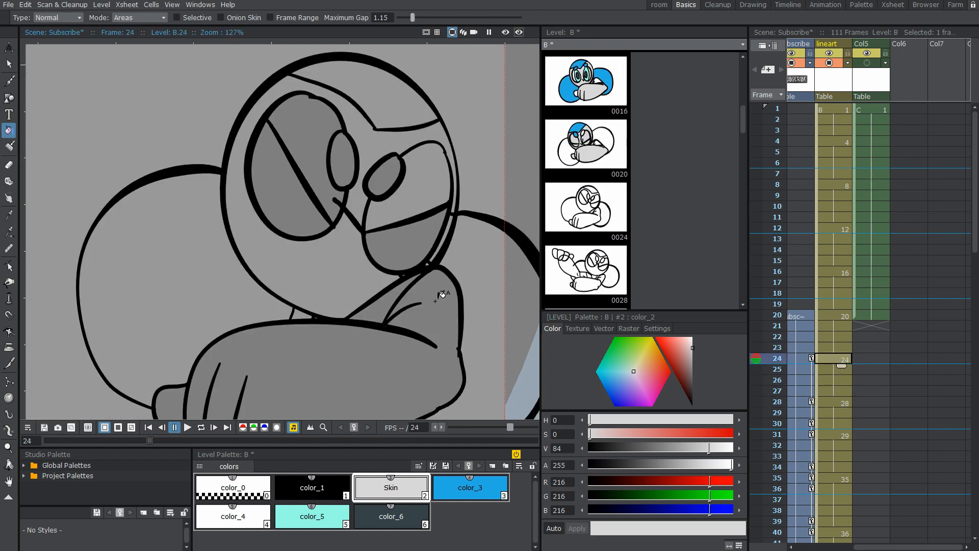
scroll(437, 295, "down", 2)
scroll(405, 284, "up", 1)
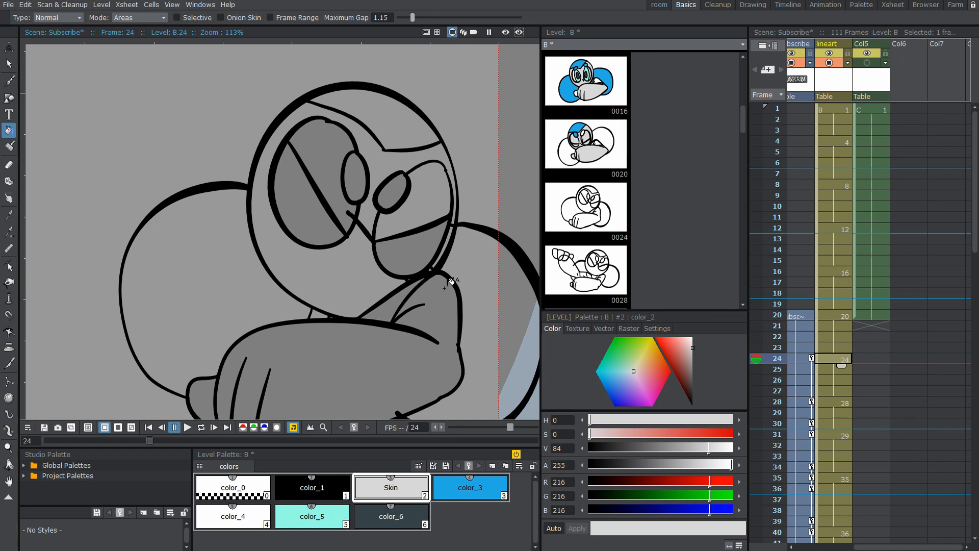
scroll(452, 282, "down", 1)
scroll(476, 270, "down", 1)
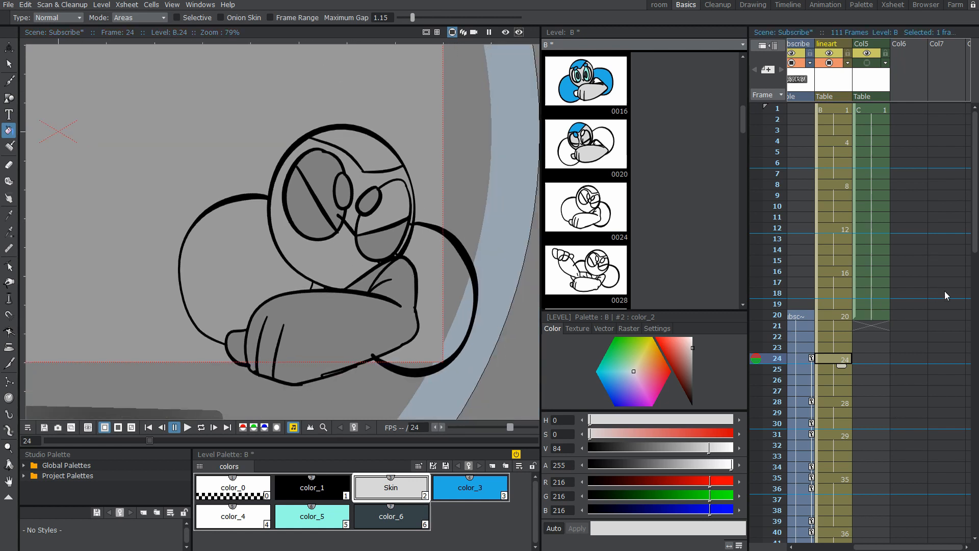
left_click(869, 110)
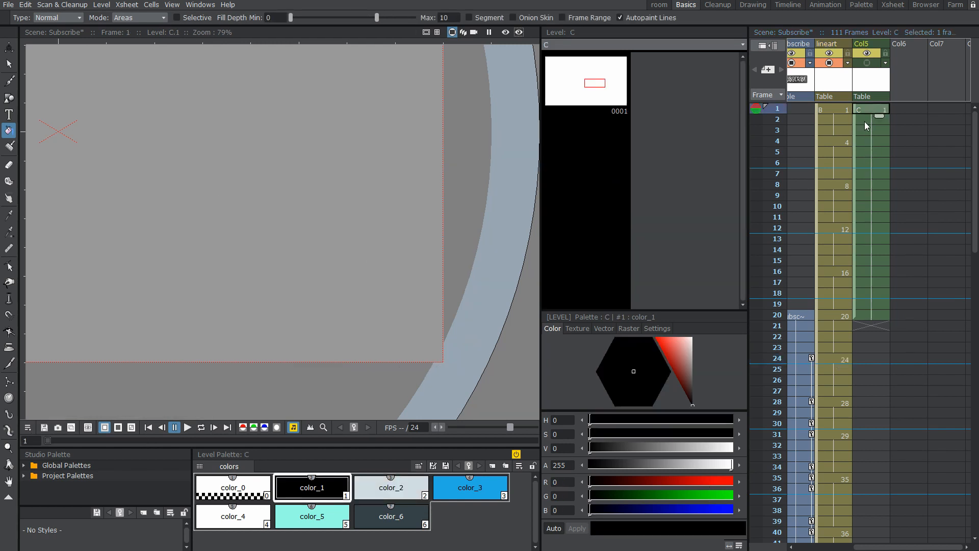
left_click(842, 359)
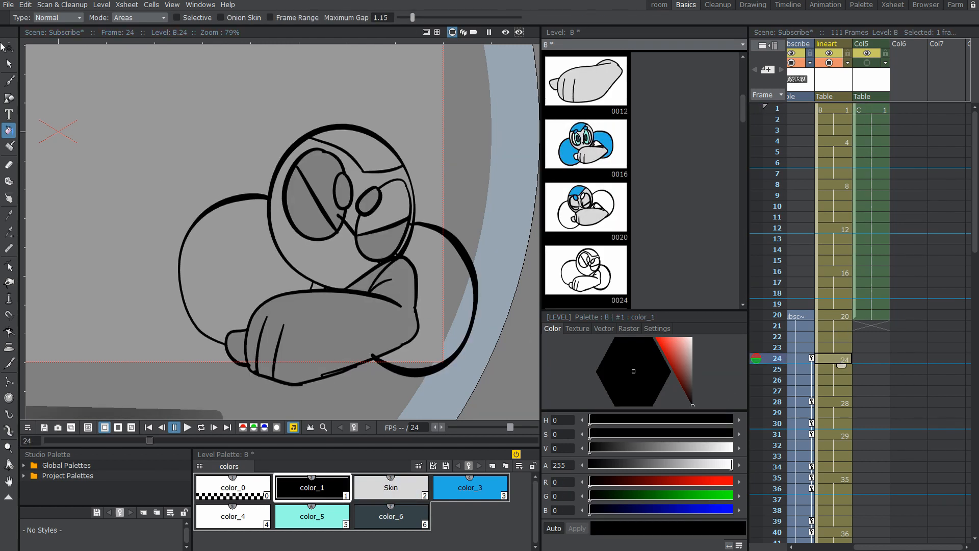
Rectangle-select every stroke of the frame-24 drawing and cut it out
key("s")
scroll(121, 126, "down", 1)
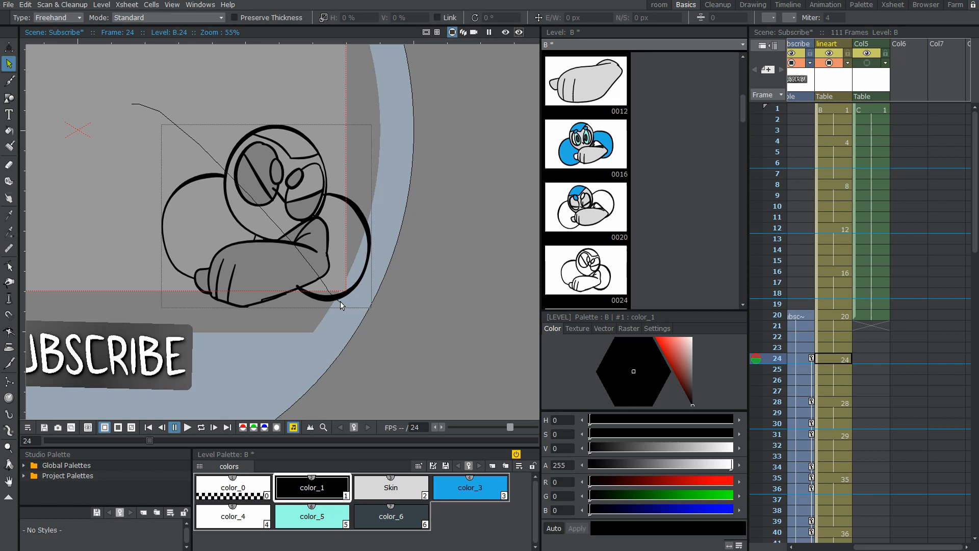
left_click_drag(137, 109, 68, 43)
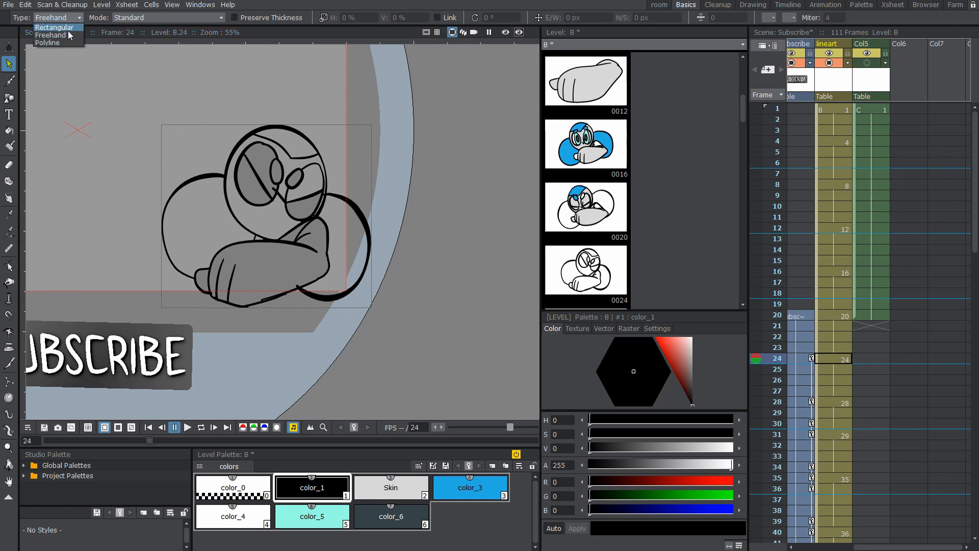
left_click(68, 29)
left_click_drag(134, 98, 395, 354)
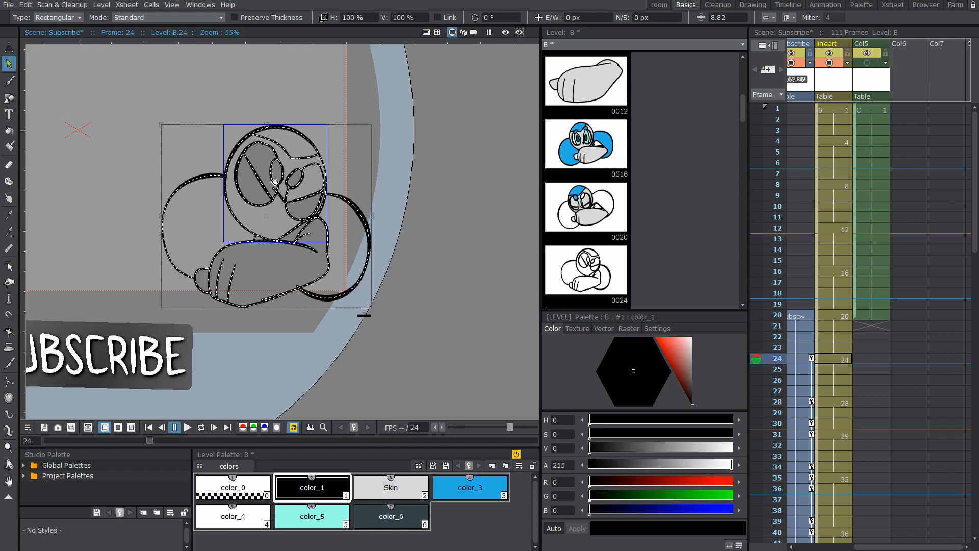
key("Delete")
Paste the character drawing into Col5 frame 1 with its camstand toggle on, undoing the stray rough circles
left_click(870, 110)
scroll(338, 201, "down", 2)
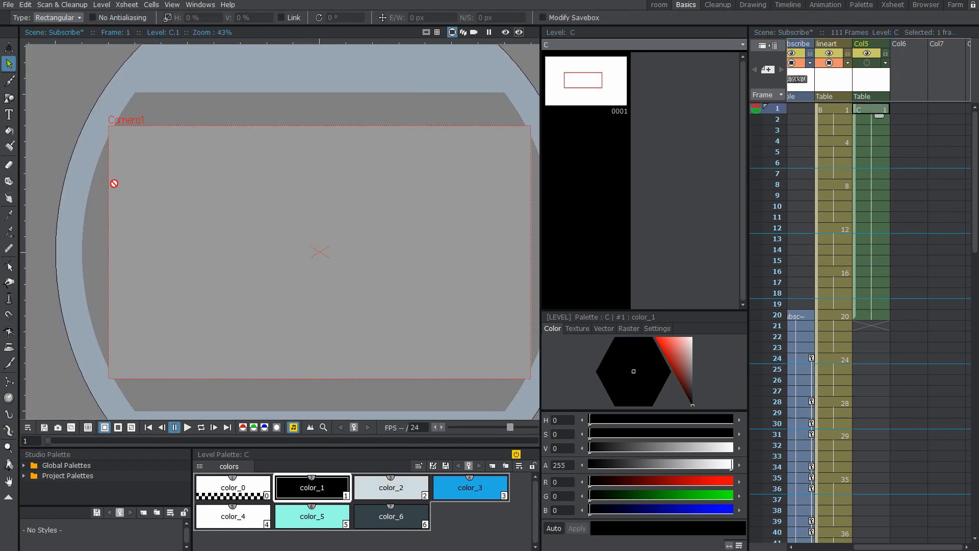
left_click_drag(151, 233, 76, 198)
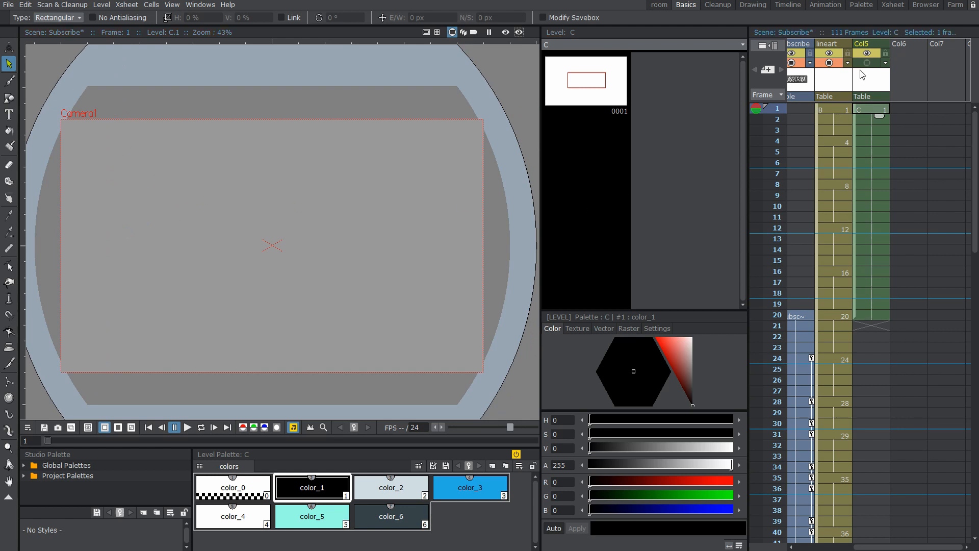
left_click(870, 63)
left_click_drag(332, 344, 267, 310)
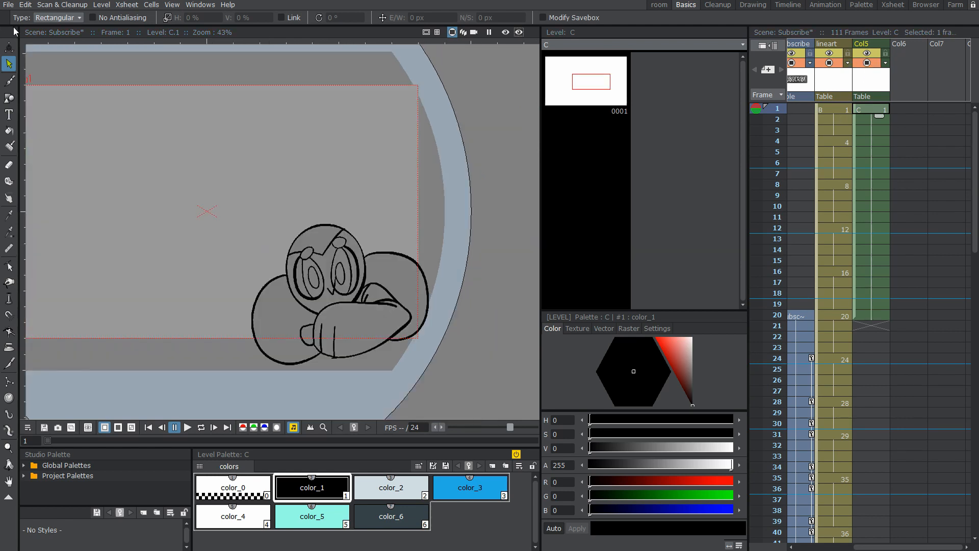
key("ctrl+v")
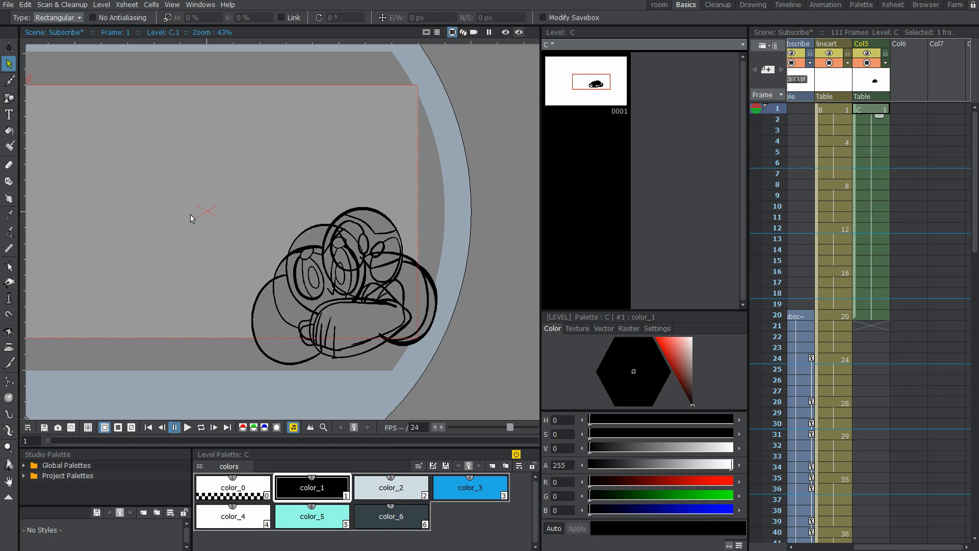
key("ctrl+z")
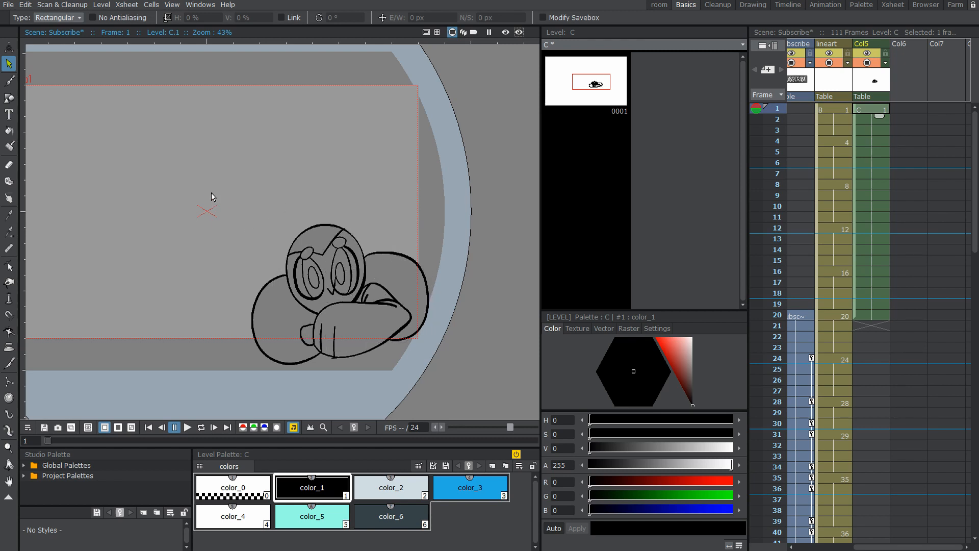
Delete and restore the pasted drawing, then commit it into level C
left_click(399, 375)
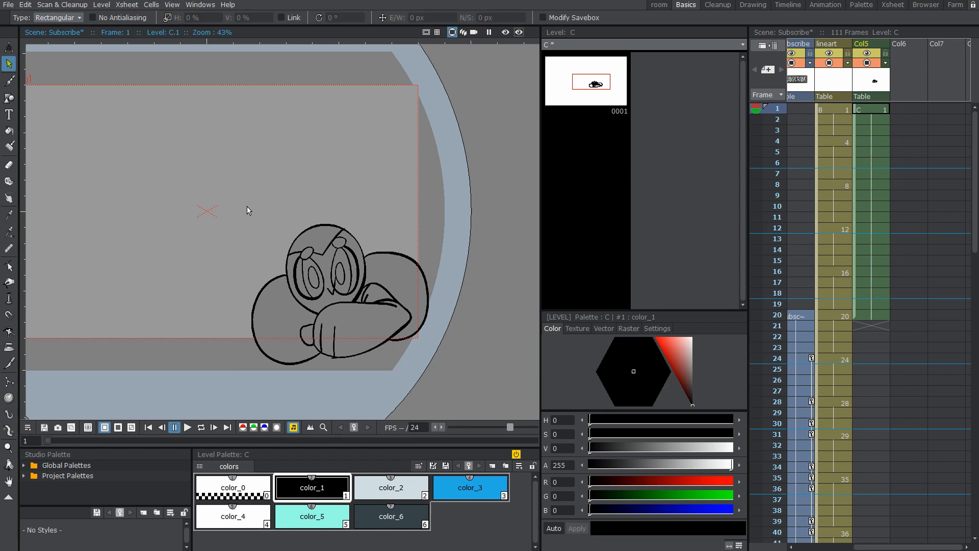
left_click_drag(244, 195, 454, 391)
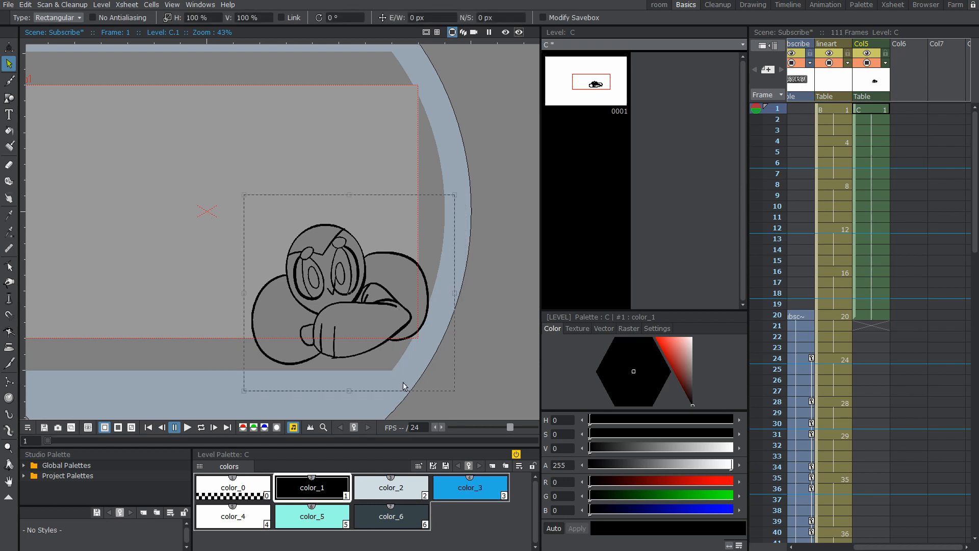
key("Delete")
left_click_drag(219, 237, 241, 239)
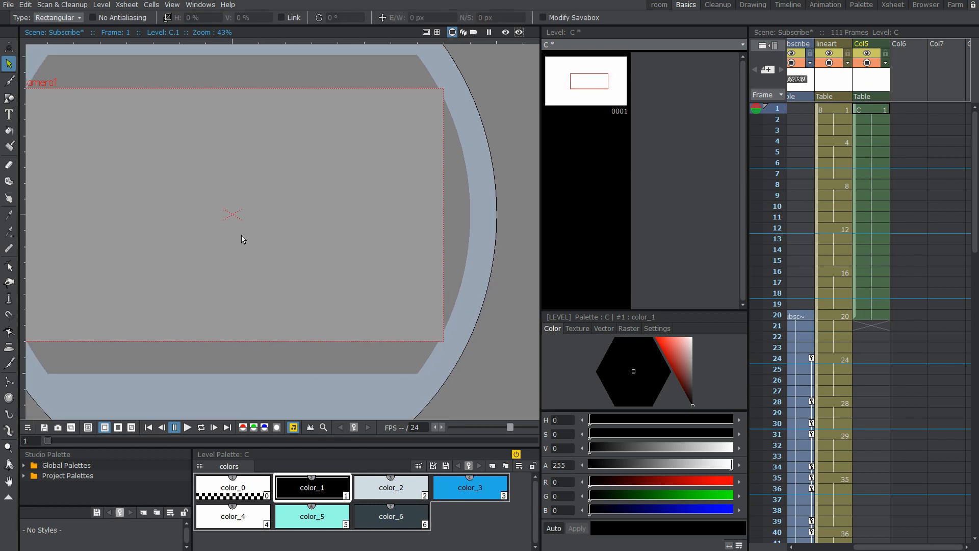
key("ctrl+z")
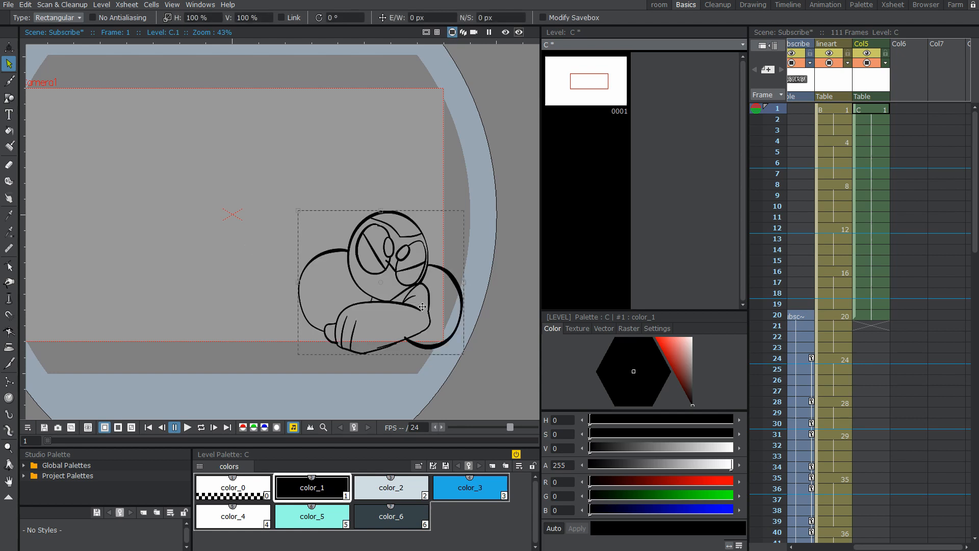
scroll(422, 306, "up", 2)
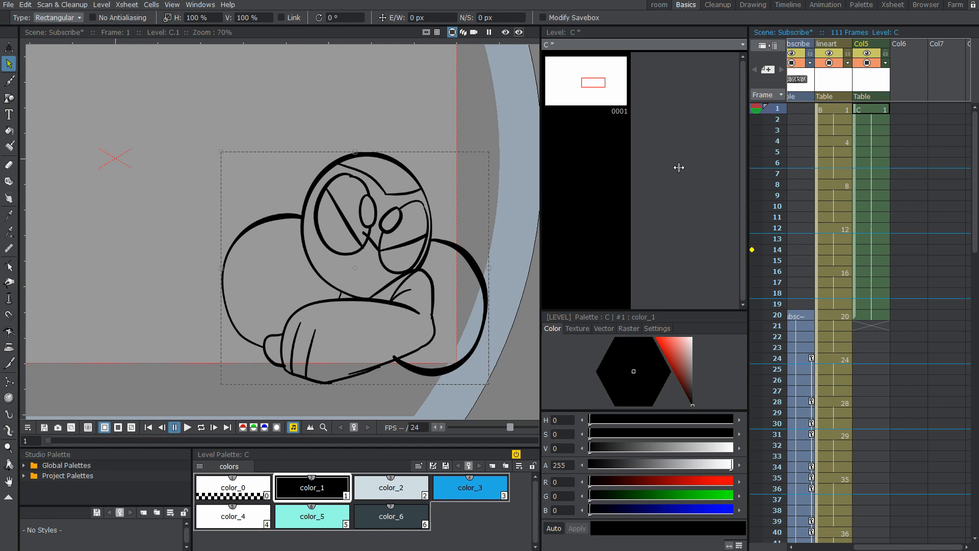
left_click(386, 75)
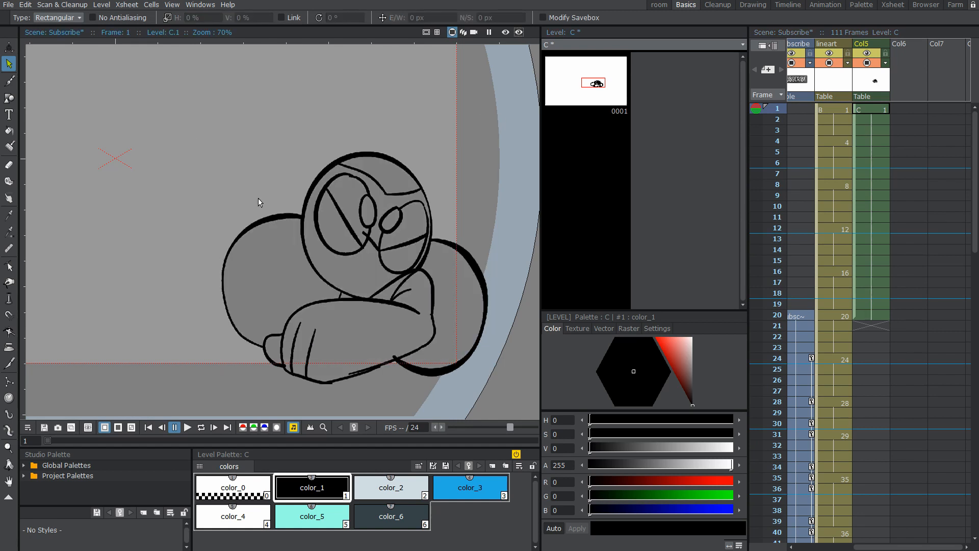
Paste the character drawing back into the empty lineart frame 24
left_click_drag(194, 138, 524, 417)
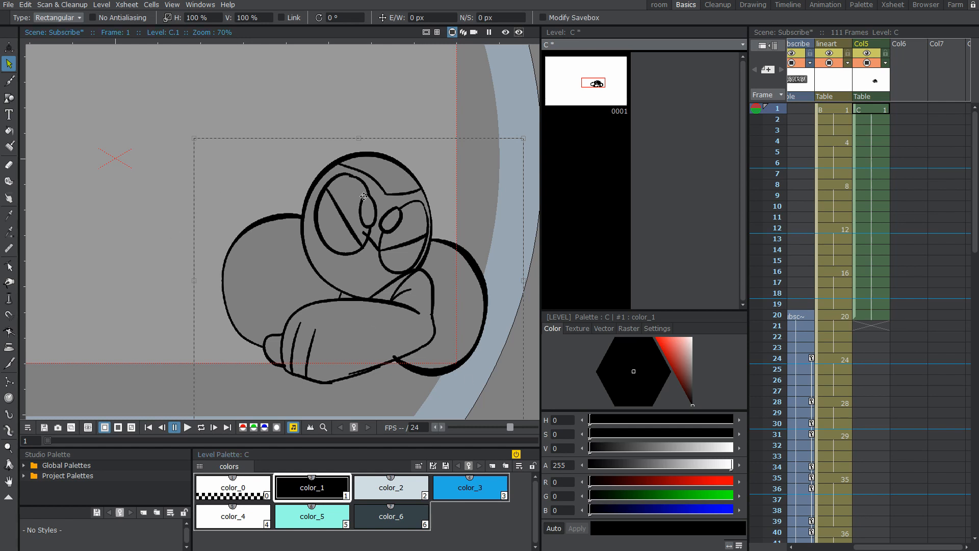
left_click(833, 359)
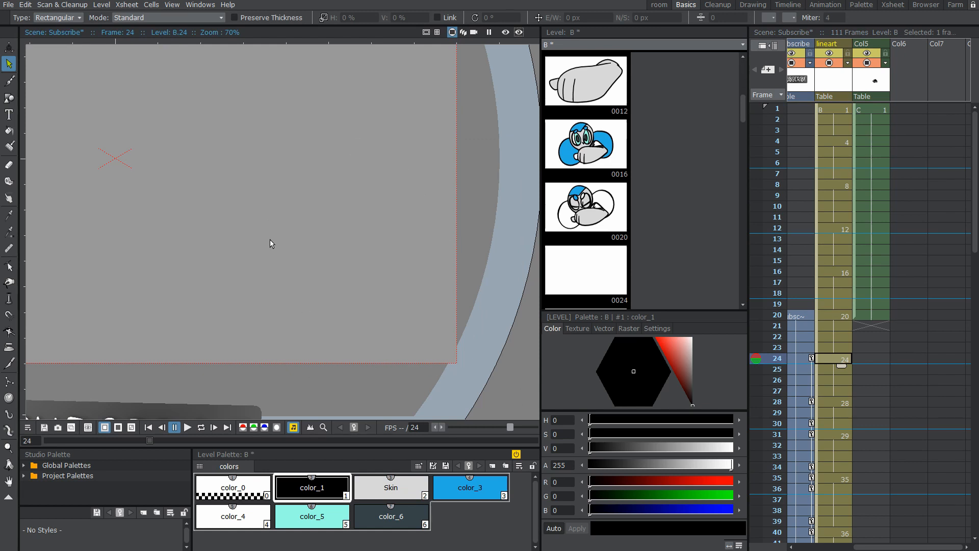
key("ctrl+v")
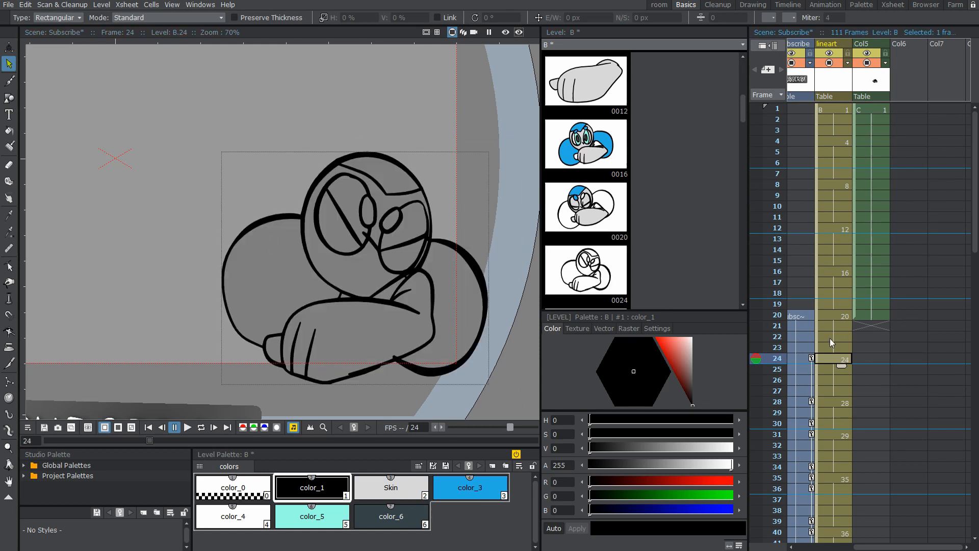
Compare frame 24 with an earlier pose, then advance to the frame-28 drawing
left_click(831, 341)
left_click(836, 362)
key("Down")
key("Down")
key("Down")
key("Down")
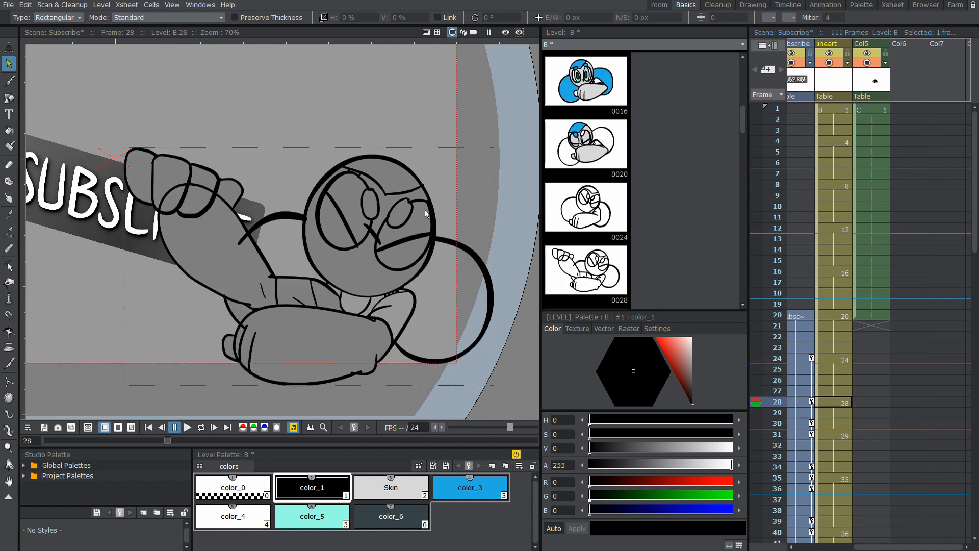
scroll(406, 297, "up", 2)
scroll(407, 308, "up", 1)
scroll(406, 308, "down", 1)
scroll(406, 306, "down", 2)
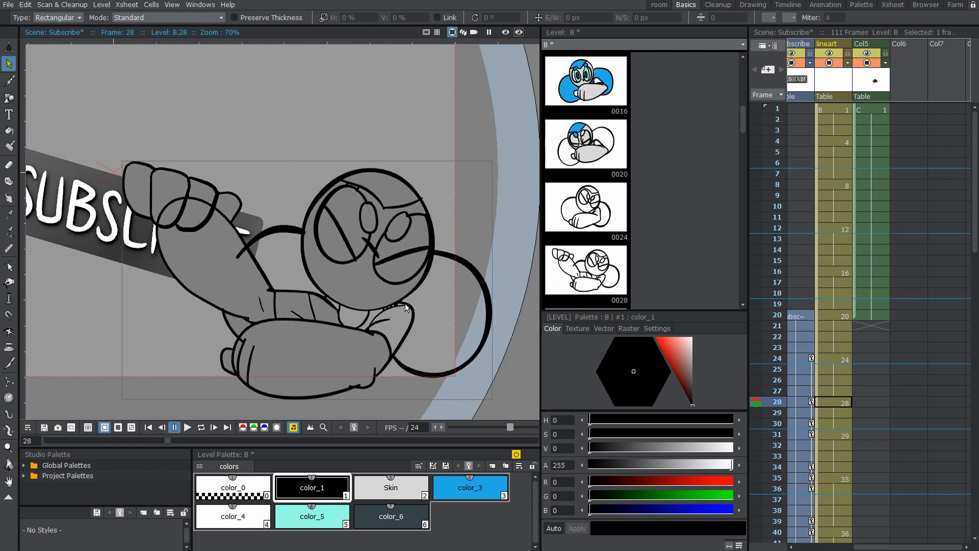
scroll(400, 257, "down", 1)
scroll(376, 259, "up", 2)
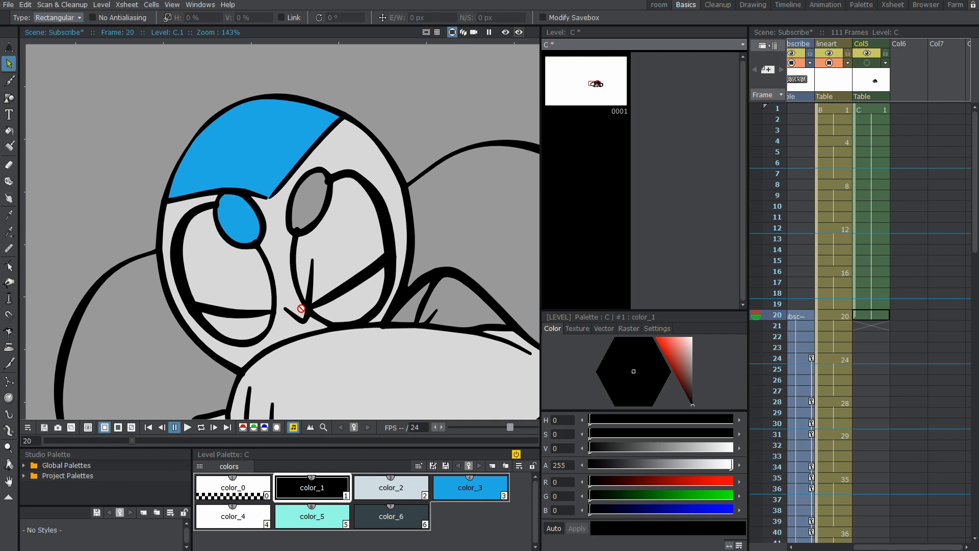
scroll(276, 191, "up", 2)
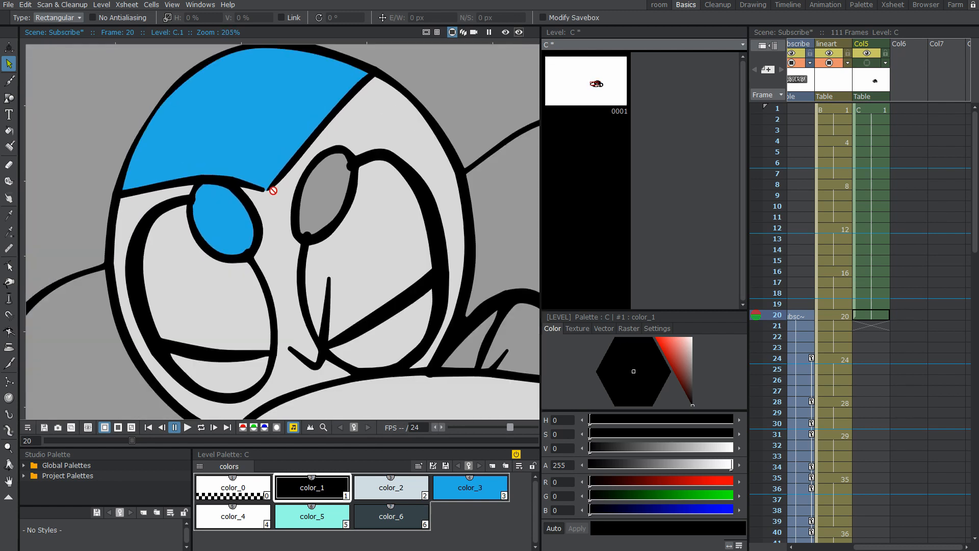
scroll(273, 190, "down", 1)
scroll(264, 265, "down", 1)
scroll(264, 267, "down", 1)
scroll(260, 231, "down", 1)
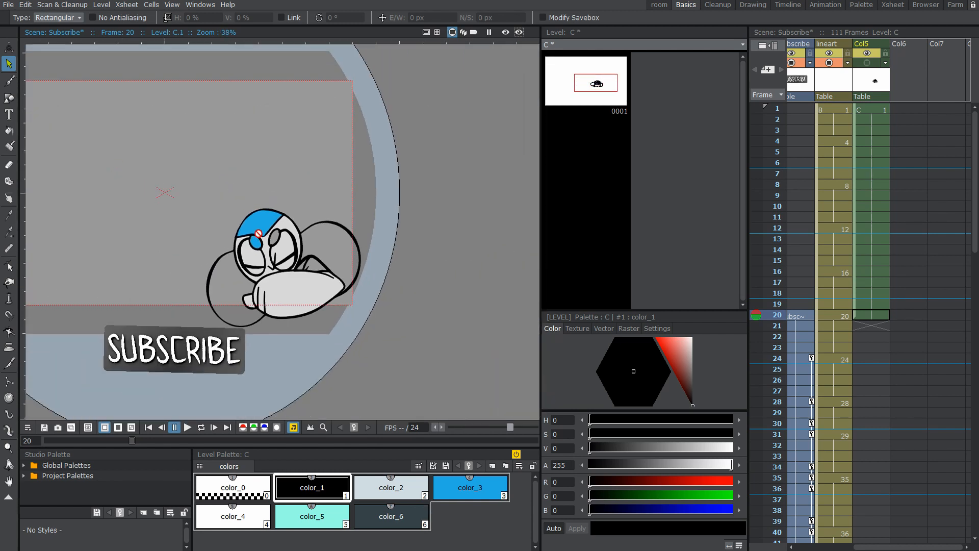
scroll(259, 234, "up", 1)
scroll(264, 214, "up", 2)
scroll(247, 240, "up", 1)
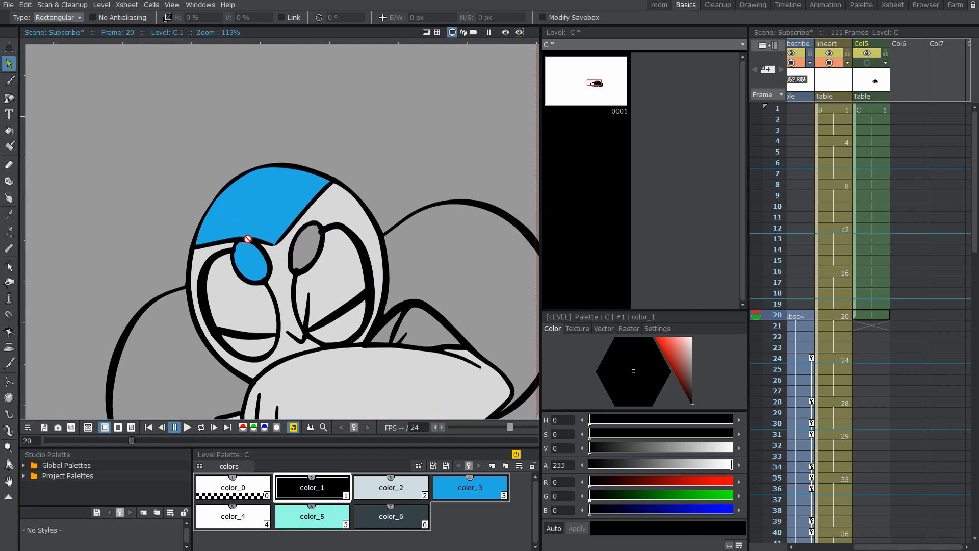
Fill the frame-20 character's eye with the blue color_3 style using area fill
left_click(446, 487)
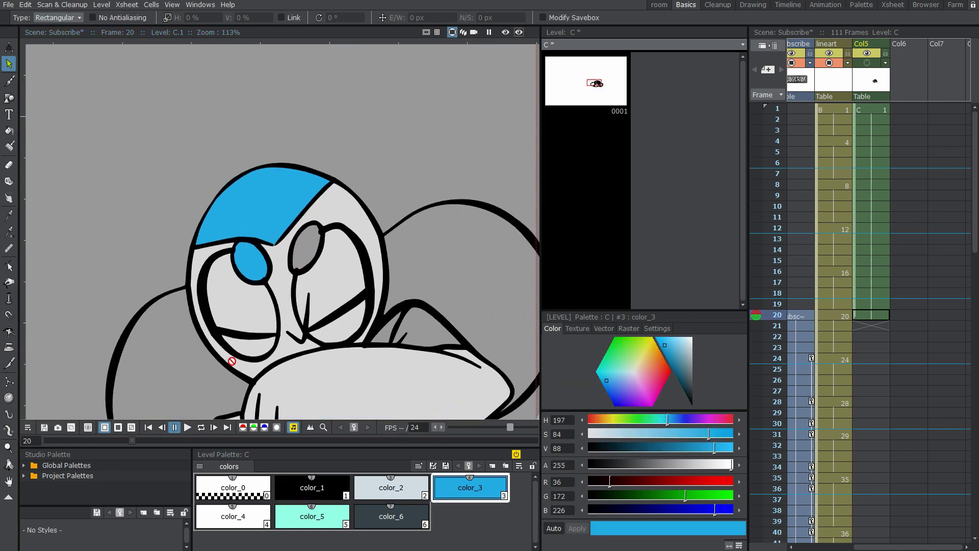
left_click(9, 130)
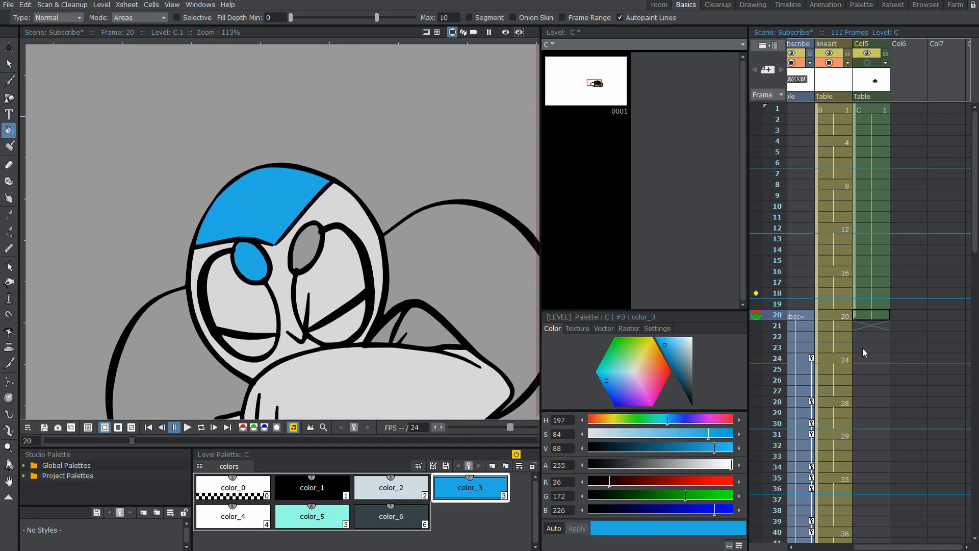
left_click(834, 316)
left_click(305, 253)
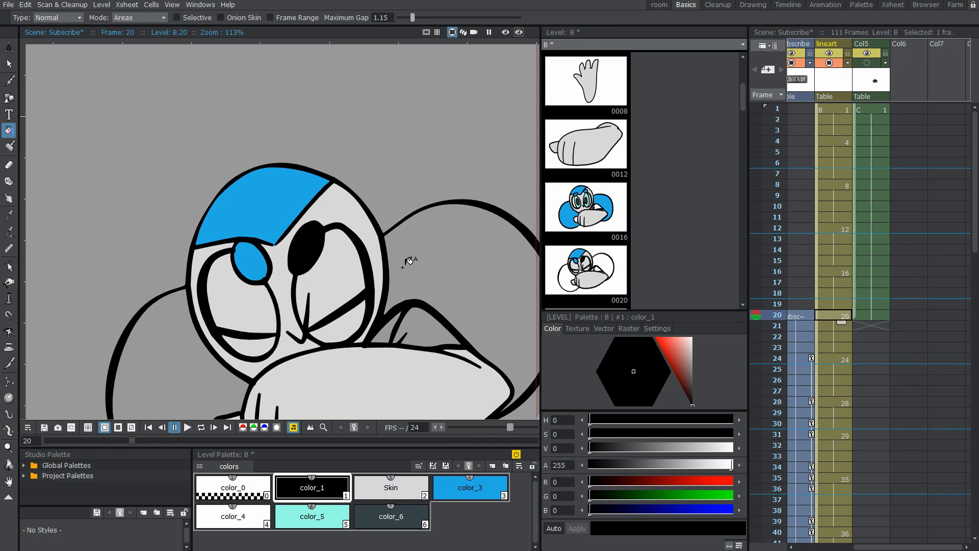
left_click(470, 487)
left_click(312, 233)
Fill the left and right background blobs behind the character with blue
left_click_drag(308, 341, 331, 245)
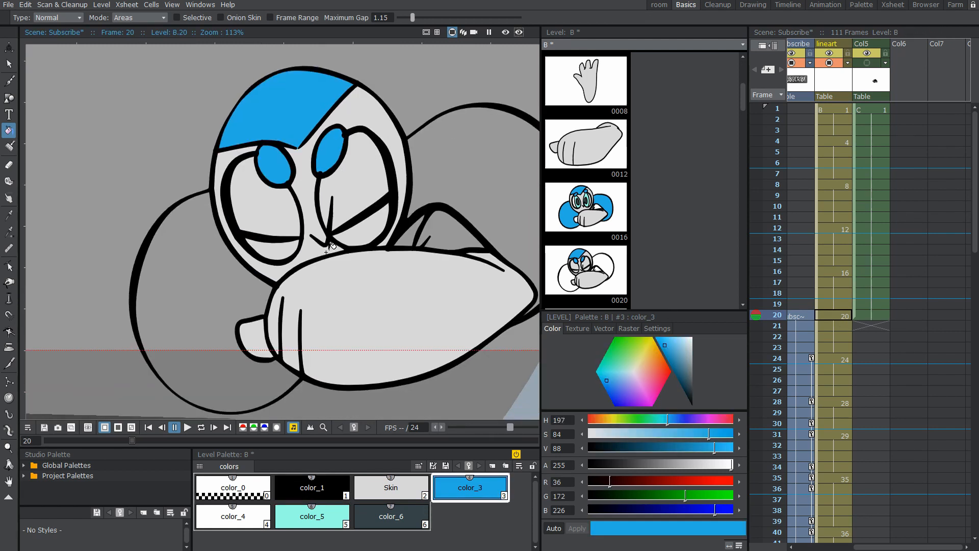
scroll(261, 287, "down", 1)
left_click(195, 264)
left_click(476, 206)
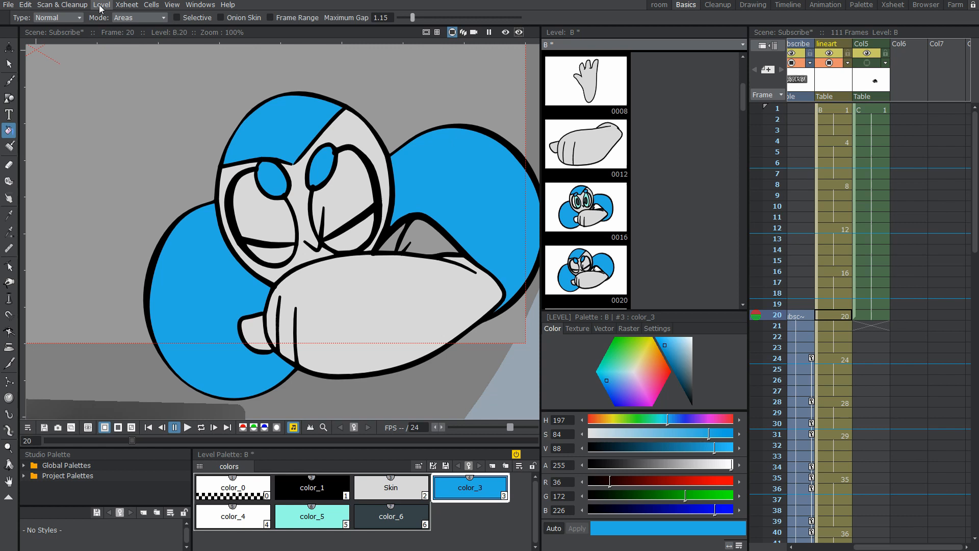
Set the camera background colour in Scene Settings to mid grey 117, 117, 117
left_click(126, 5)
left_click(148, 20)
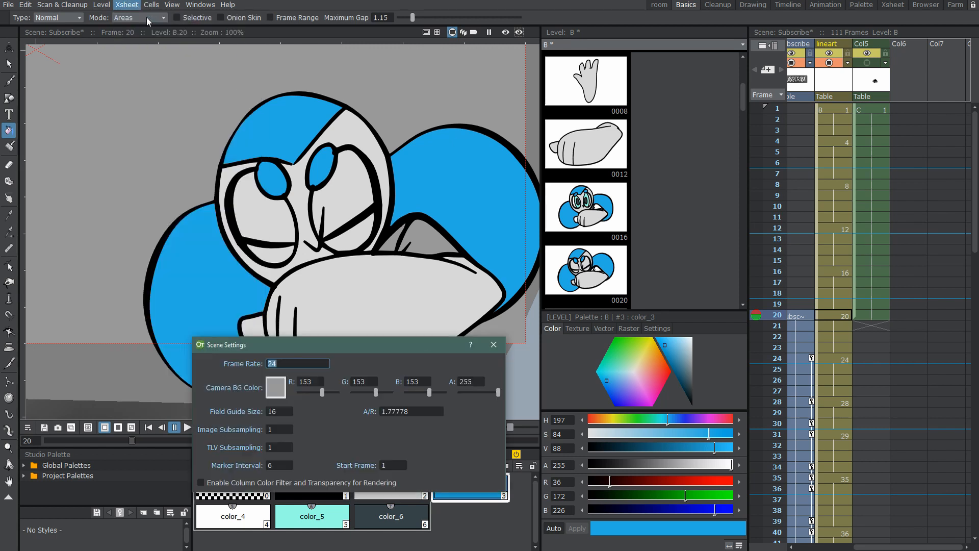
left_click_drag(409, 349, 389, 299)
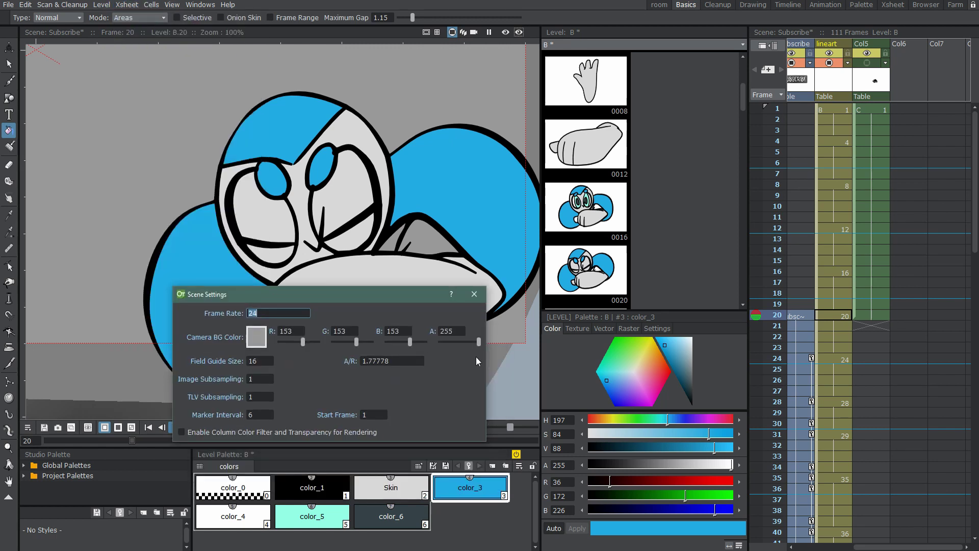
left_click(259, 341)
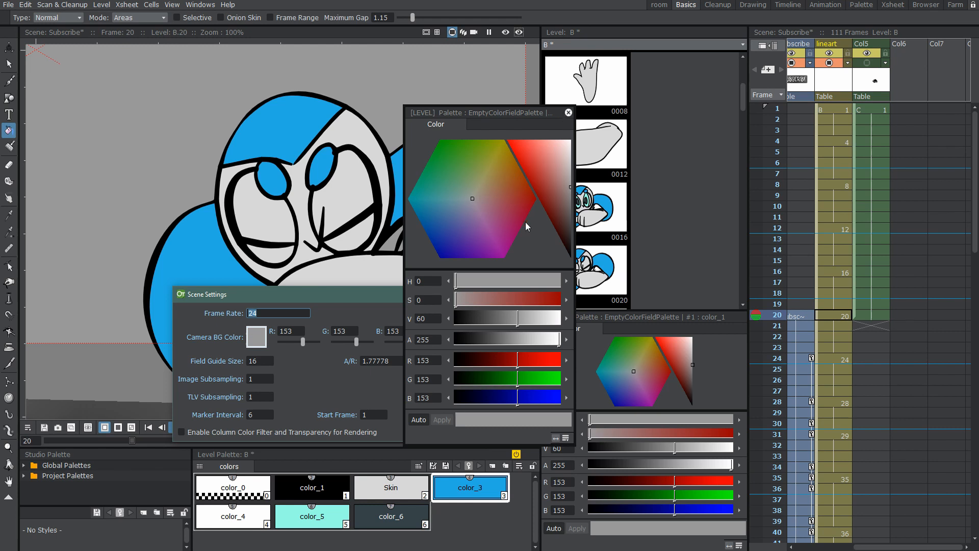
left_click(561, 198)
mouse_move(561, 199)
left_mouse_down()
mouse_move(580, 220)
mouse_move(574, 201)
left_mouse_up()
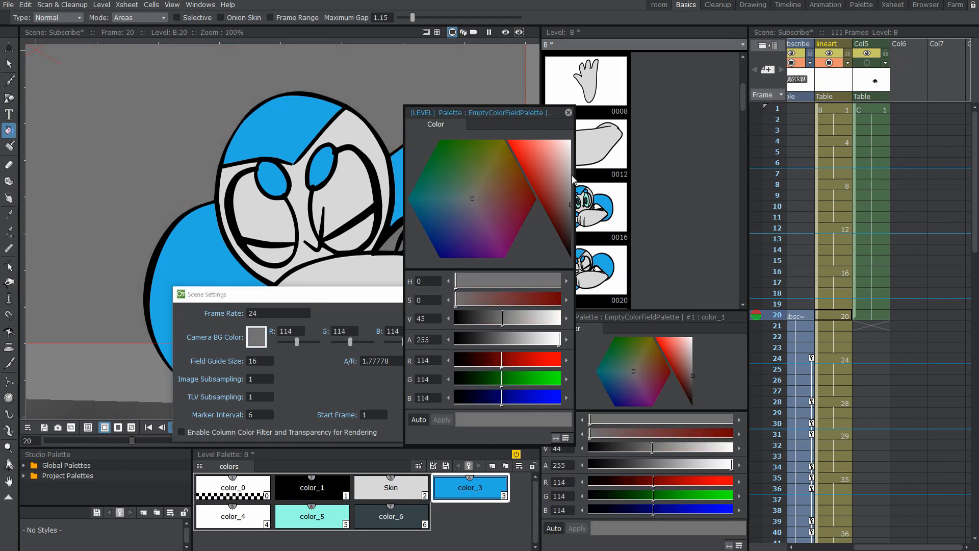
left_click_drag(569, 181, 570, 202)
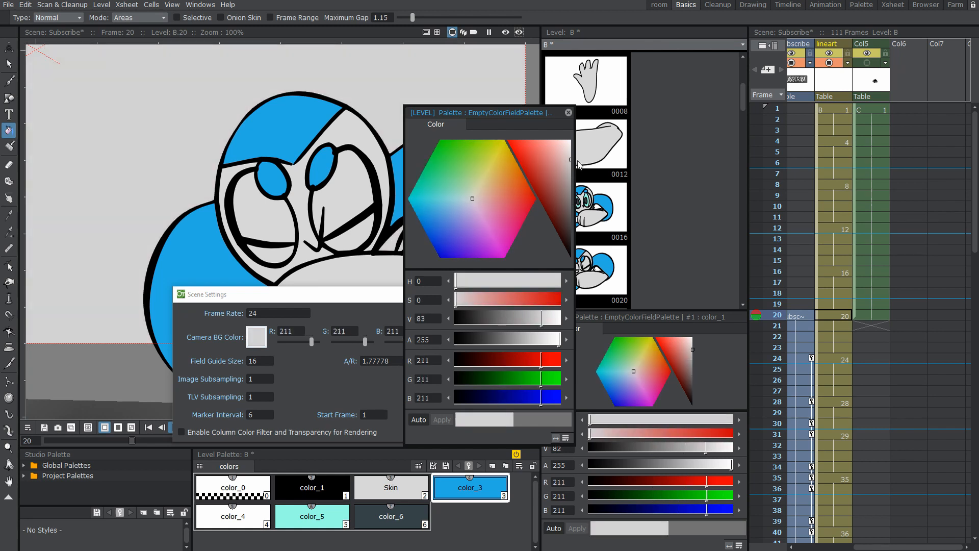
left_click(568, 112)
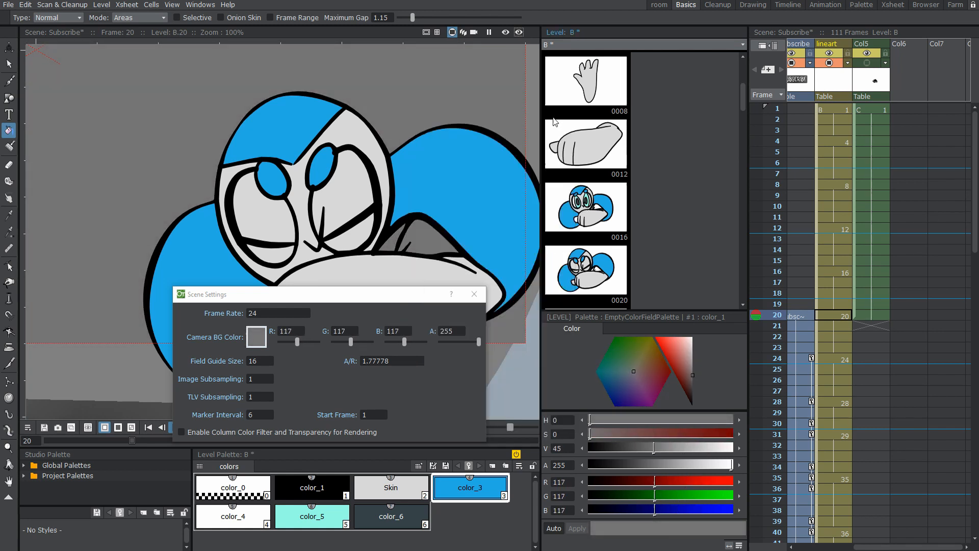
left_click(472, 294)
scroll(434, 295, "up", 2)
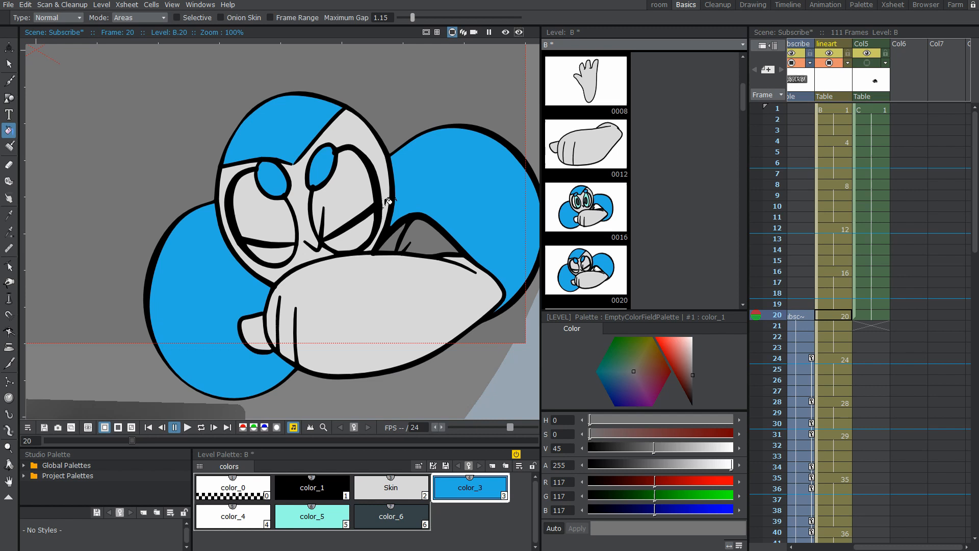
scroll(459, 306, "down", 2)
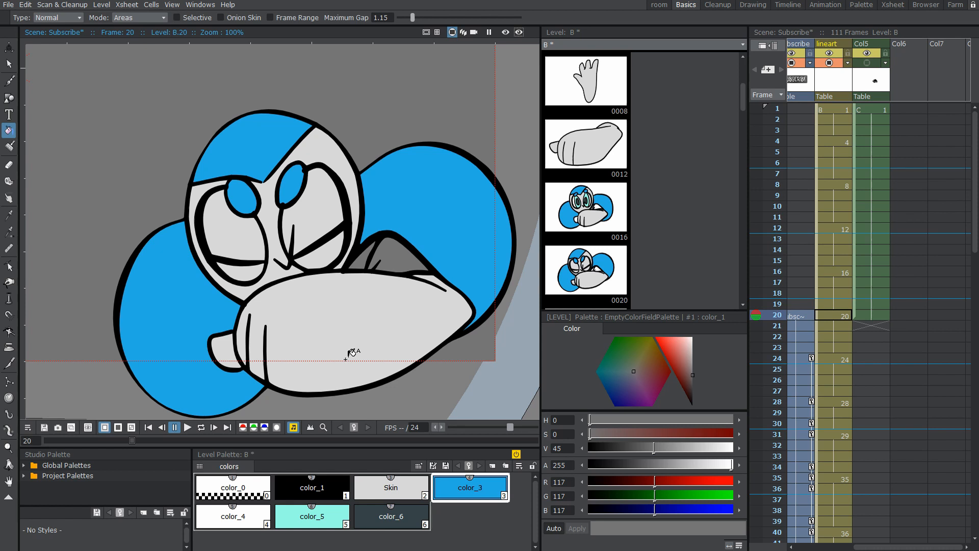
scroll(317, 357, "up", 1)
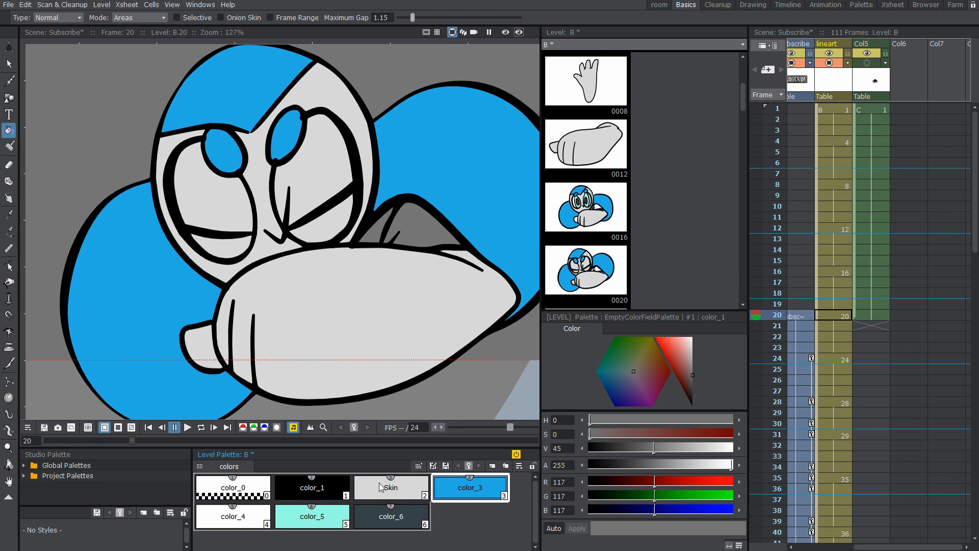
Rename color_3 to Hair and color_4 to Eye
double_click(471, 491)
type("Hair")
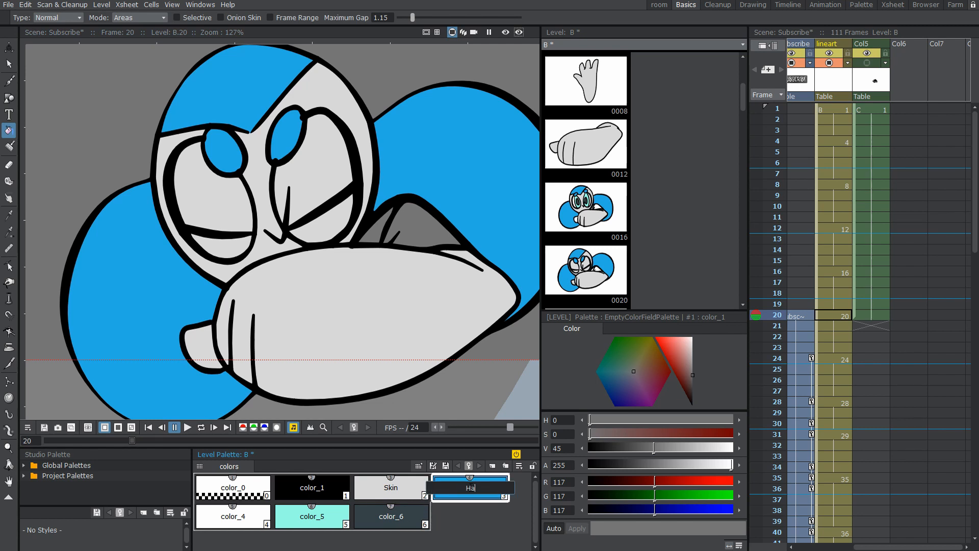
key("Return")
double_click(242, 517)
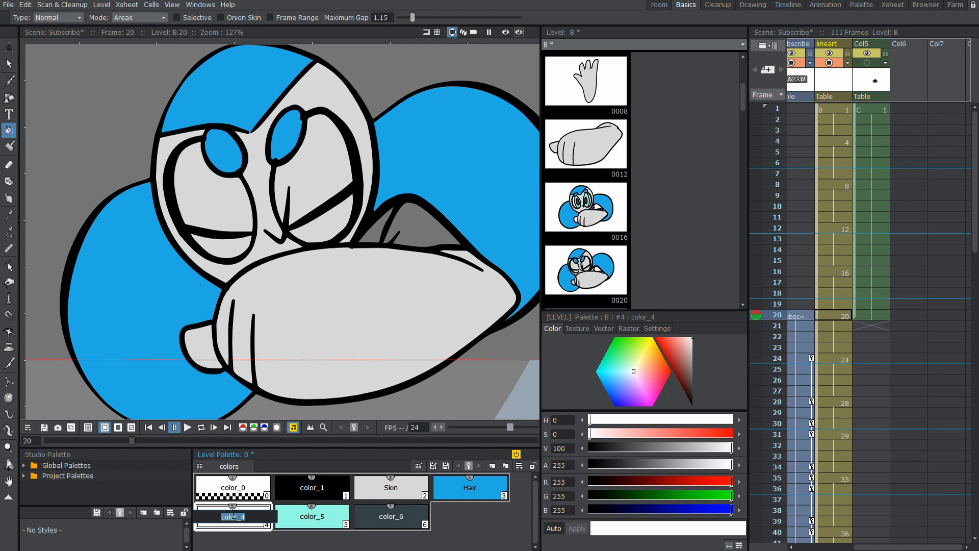
type("Eye")
key("Return")
Rename color_5 to Eye and color_6 to Inner eye
double_click(313, 519)
type("E")
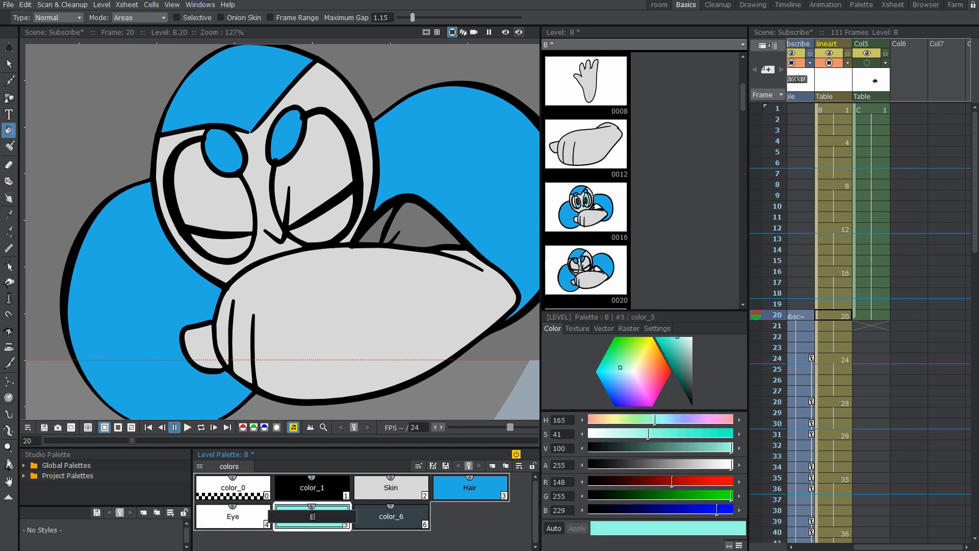
key("Return")
double_click(392, 517)
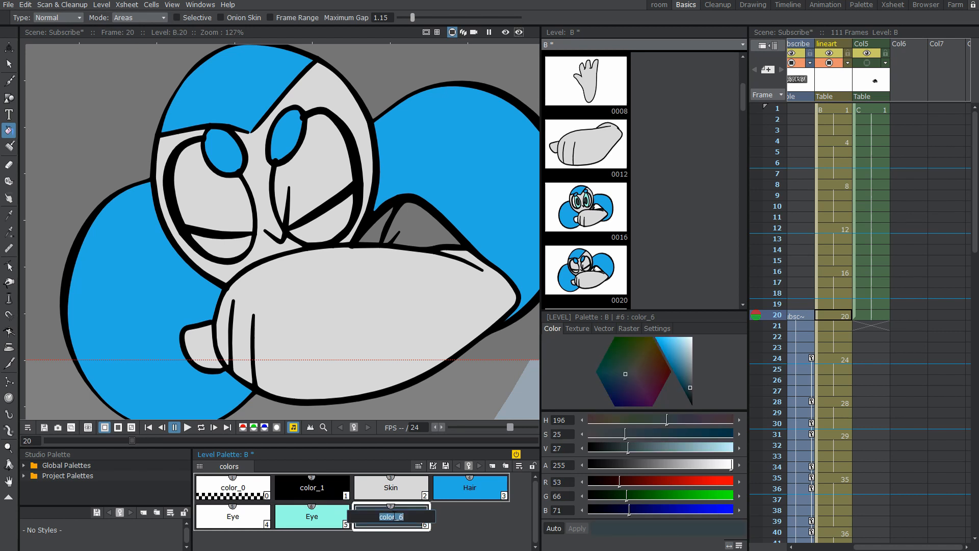
type("Inner eye")
key("Return")
Add a new grey style (96, 96, 96) and fill the gap between head and arm with it
right_click(464, 522)
left_click(484, 509)
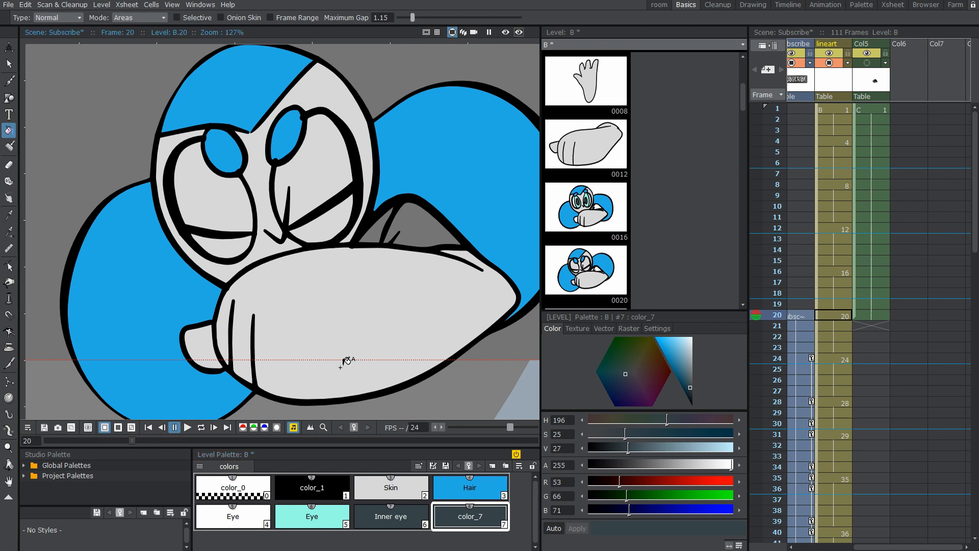
left_click_drag(681, 368, 696, 380)
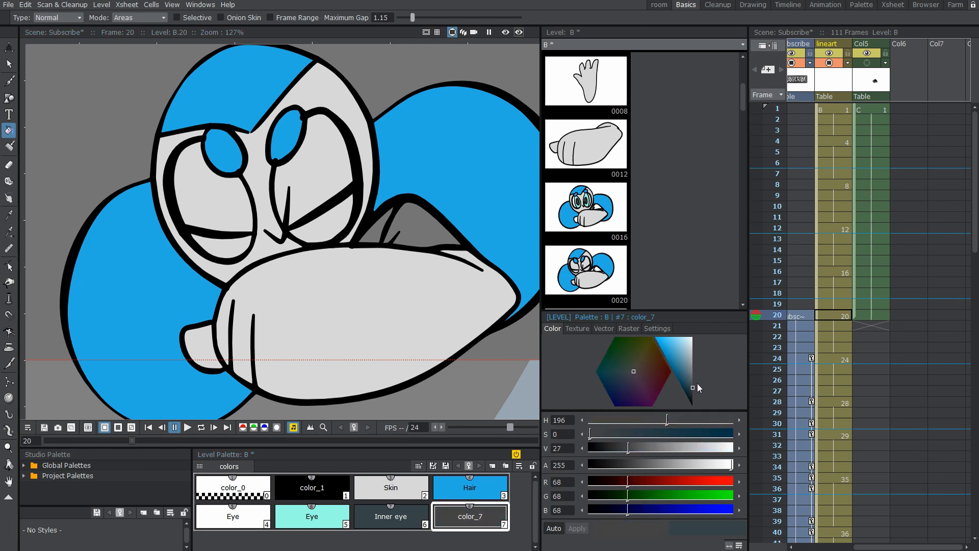
left_click(438, 234)
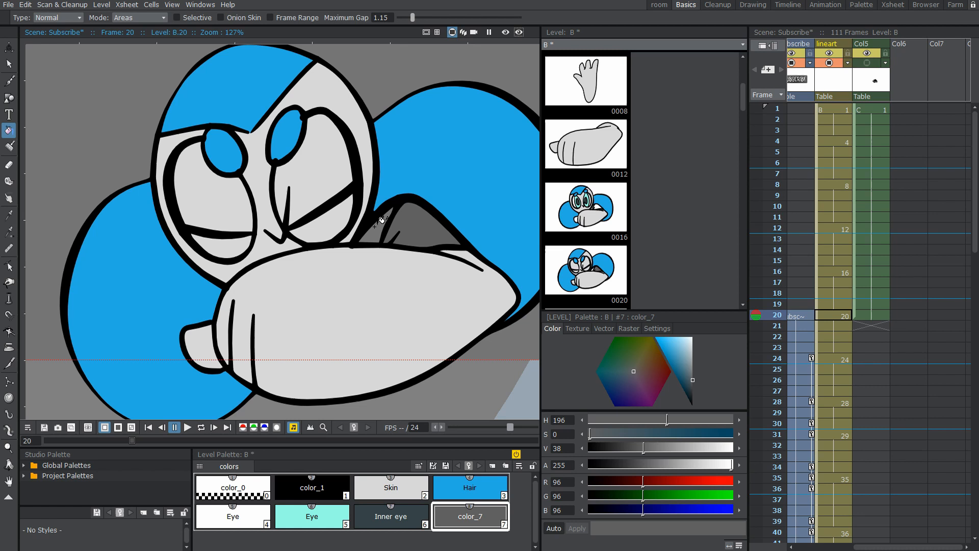
scroll(400, 271, "down", 2)
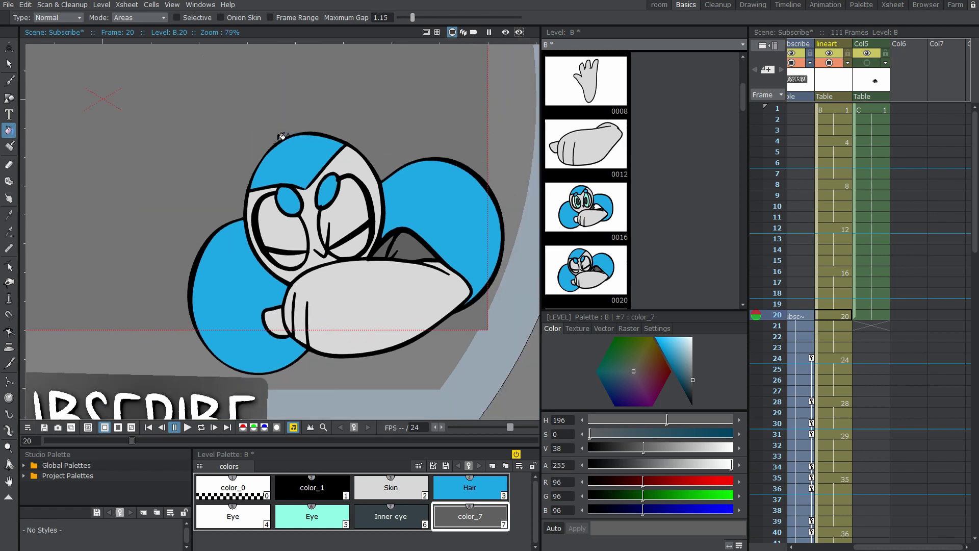
Darken the camera background in Scene Settings to grey 43, 43, 43
left_click(170, 4)
left_click(199, 29)
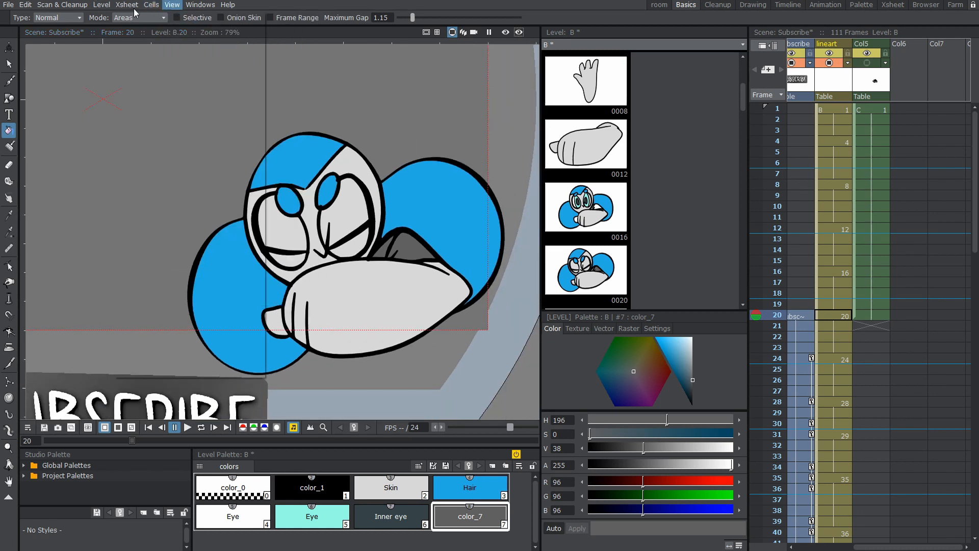
left_click(127, 5)
left_click(149, 22)
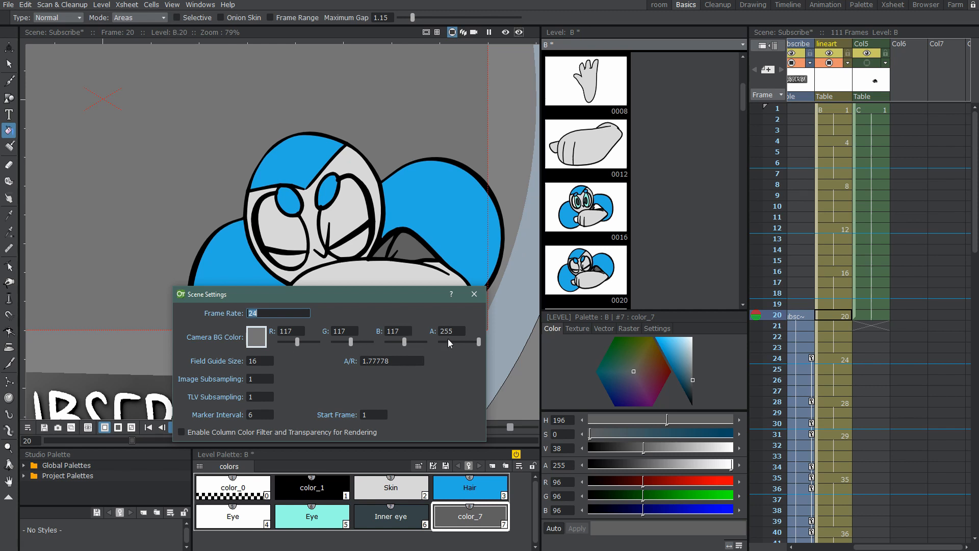
left_click(256, 337)
left_click(570, 209)
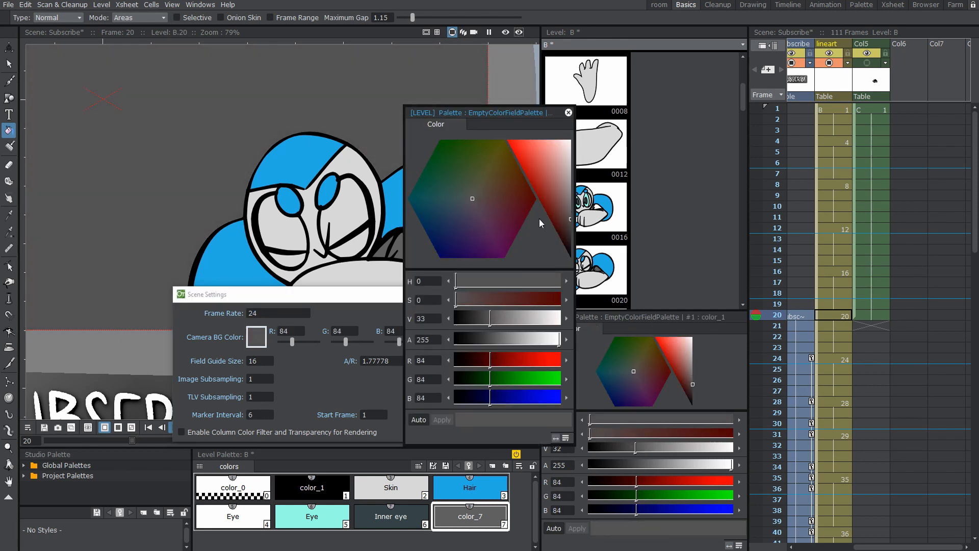
left_click_drag(568, 226, 574, 238)
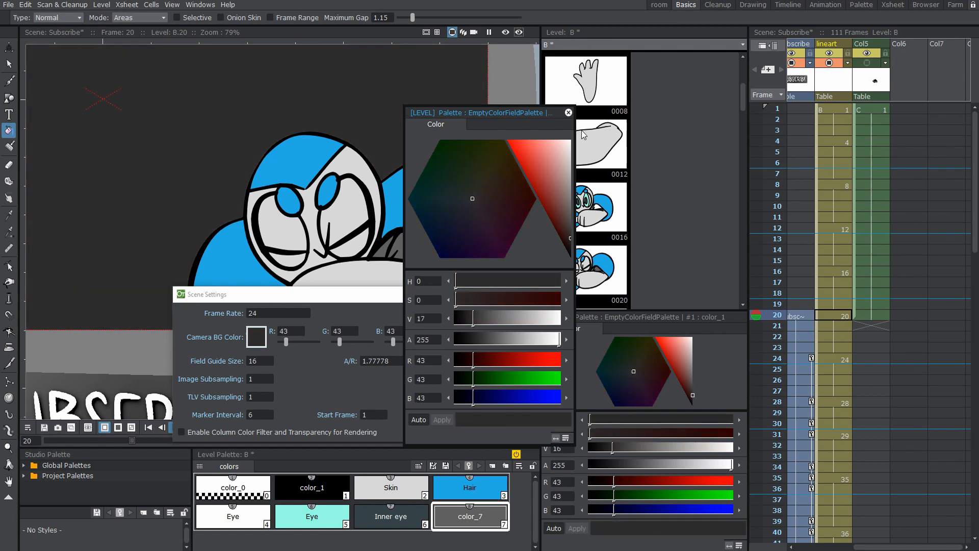
left_click(569, 114)
left_click(475, 293)
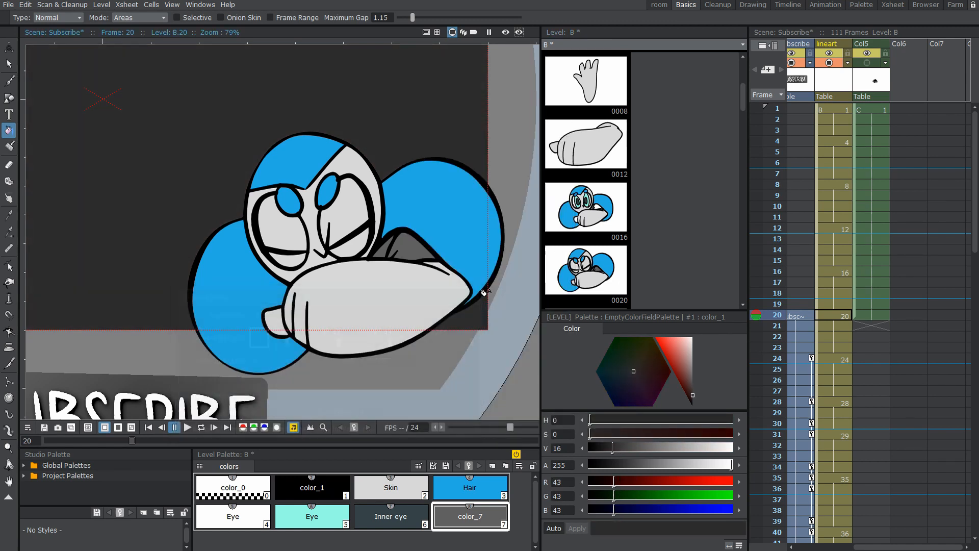
scroll(479, 319, "down", 2)
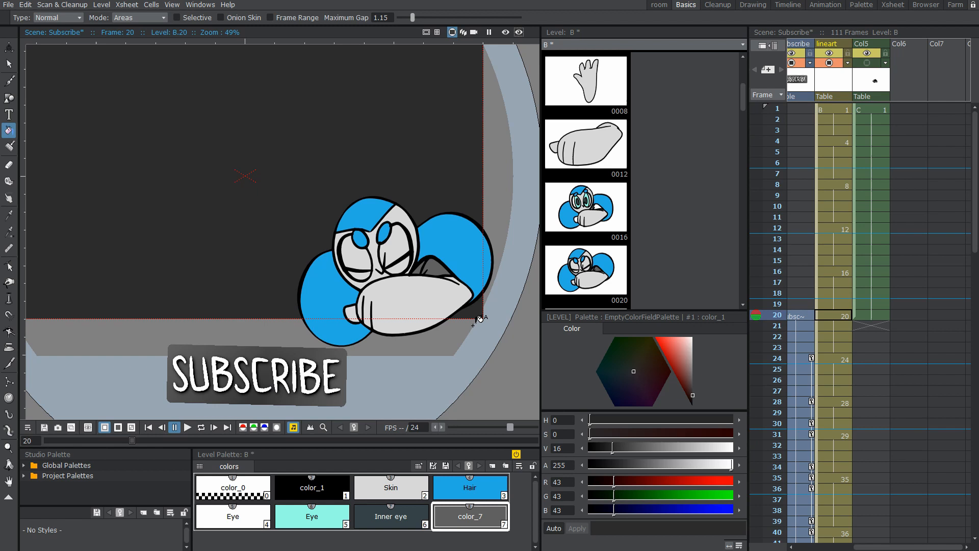
scroll(426, 278, "up", 2)
scroll(433, 281, "up", 2)
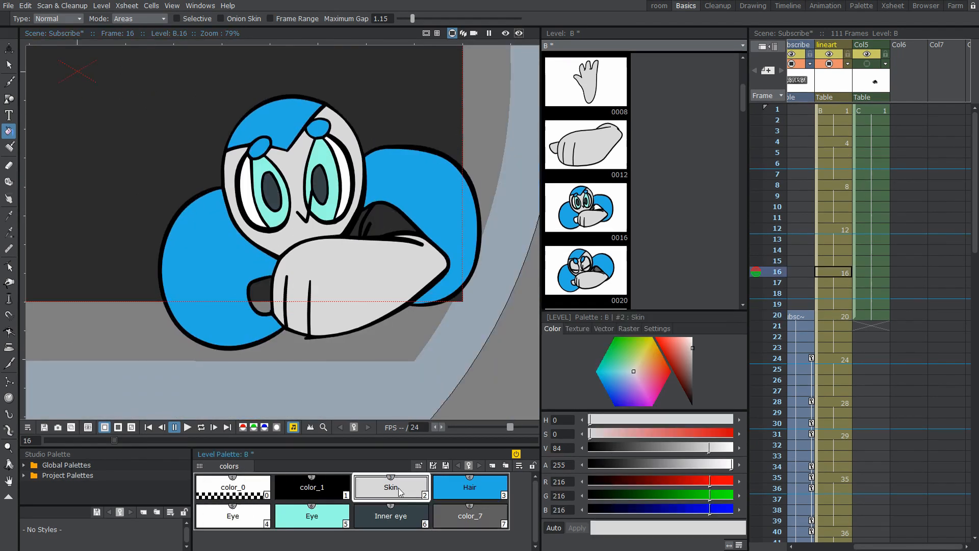
scroll(250, 270, "up", 1)
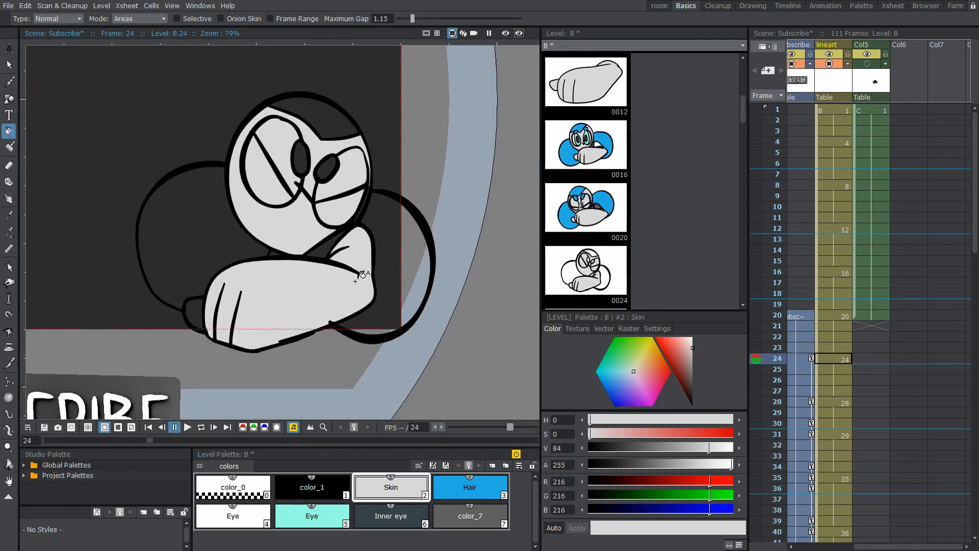
scroll(250, 271, "up", 1)
Erase the stray segment joining the eye stroke
key("b")
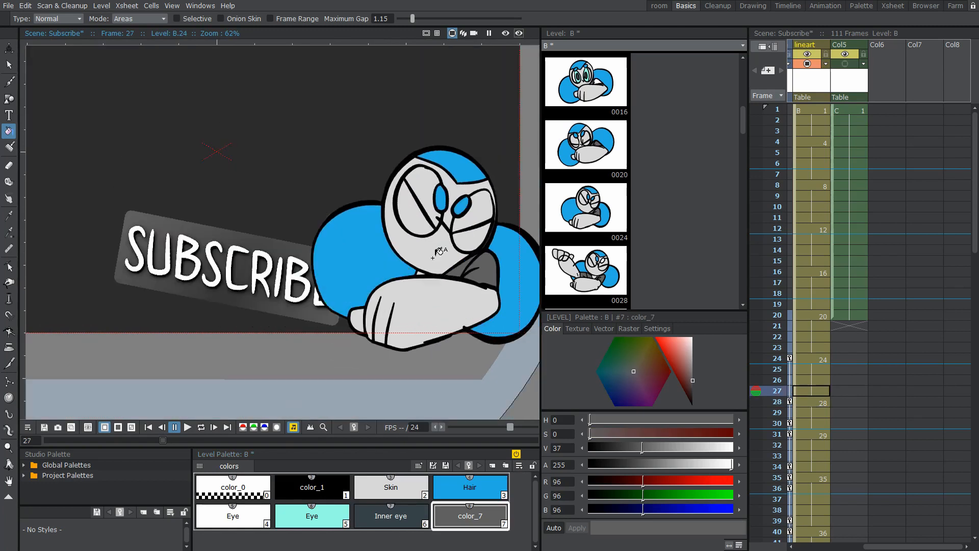
key("a")
left_click(316, 174)
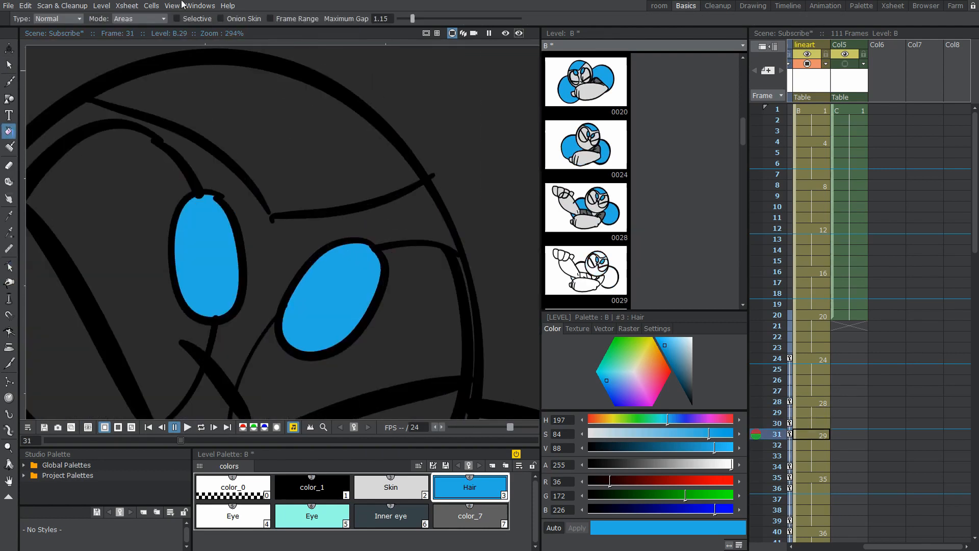
scroll(273, 215, "up", 3)
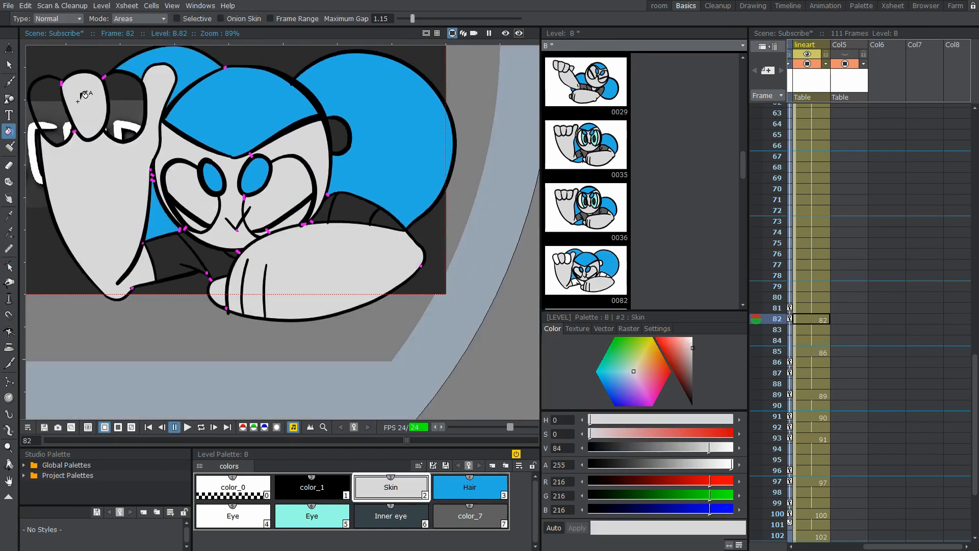
scroll(175, 169, "up", 5)
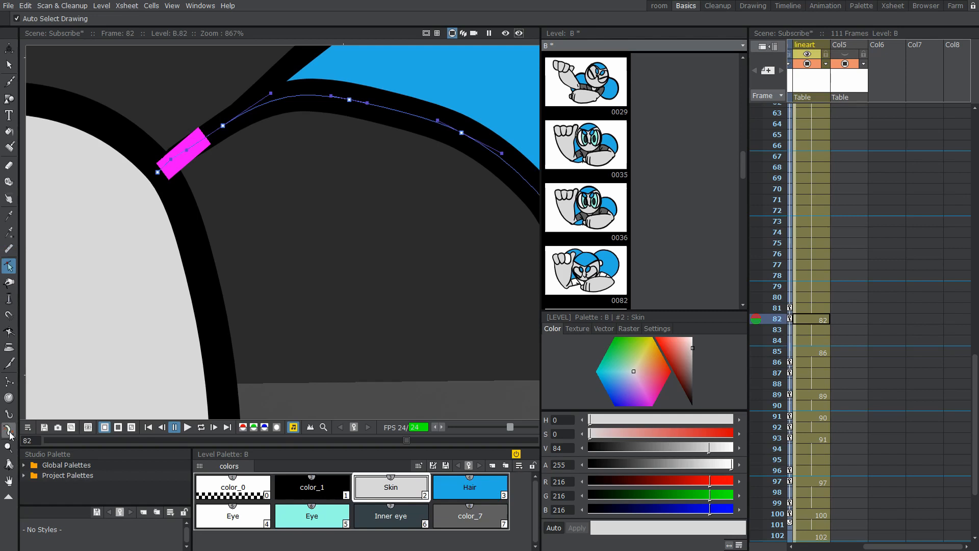
Switch to the Tape tool to join open line ends
left_click(9, 180)
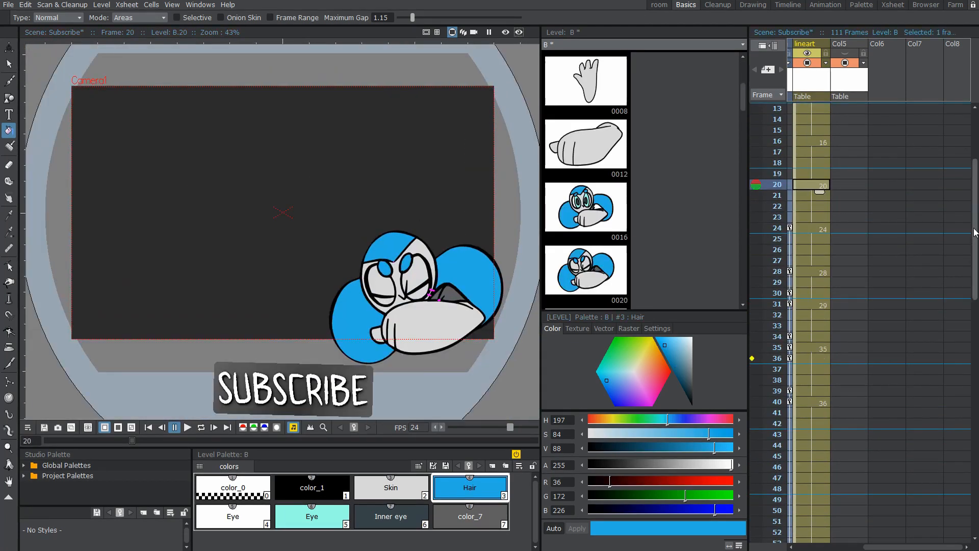
Toggle View > Fill Check on to spot unpainted gaps, then off to restore real colours
left_click(159, 5)
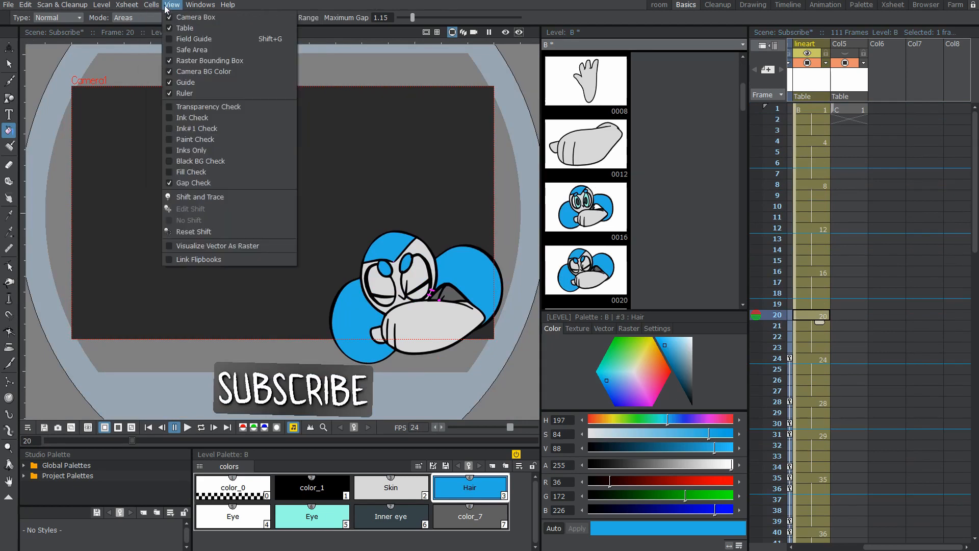
left_click(196, 150)
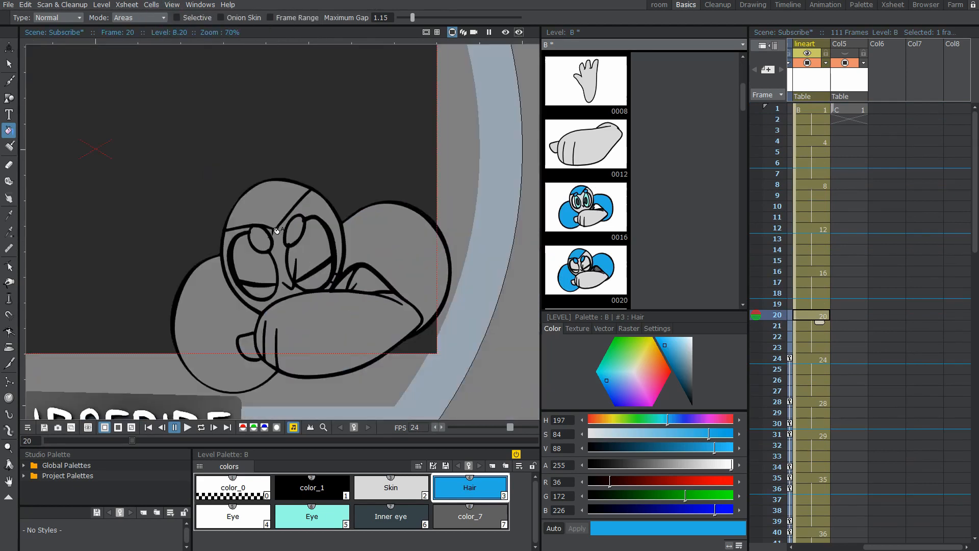
left_click(174, 5)
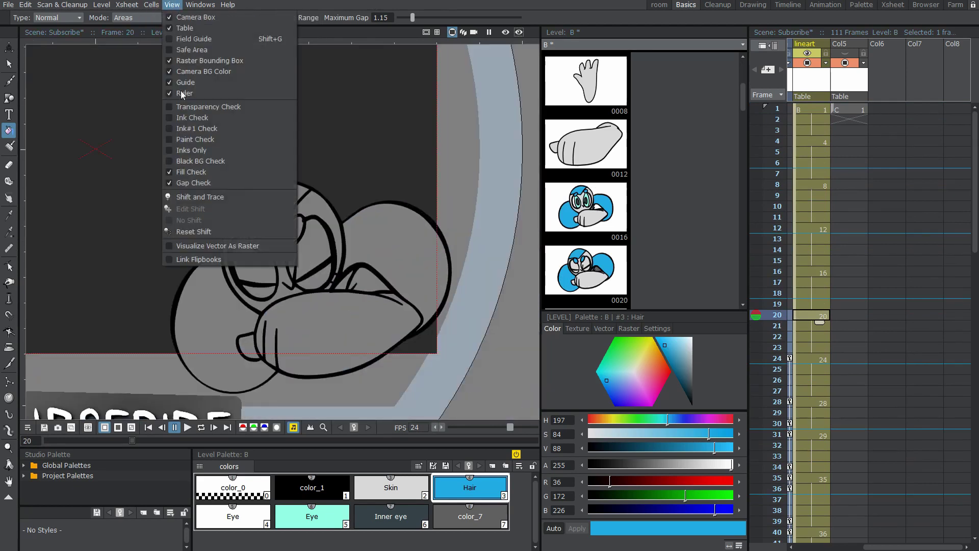
left_click(189, 172)
Loop-play the coloured animation from frame 1 of the lineart column
left_click(817, 111)
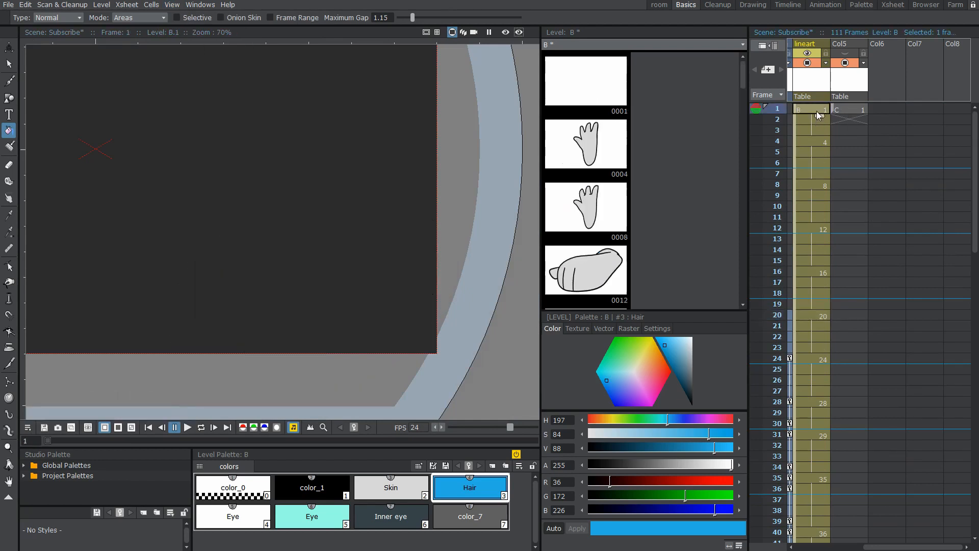
left_click(201, 428)
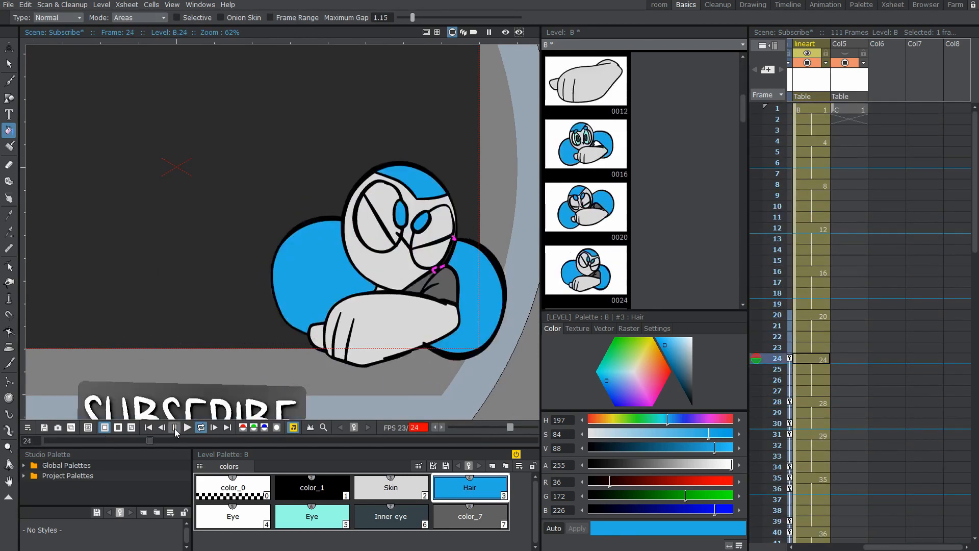
Pause playback, switch the Hair style to a textured Vector brush style, and replay
left_click(175, 427)
left_click(604, 329)
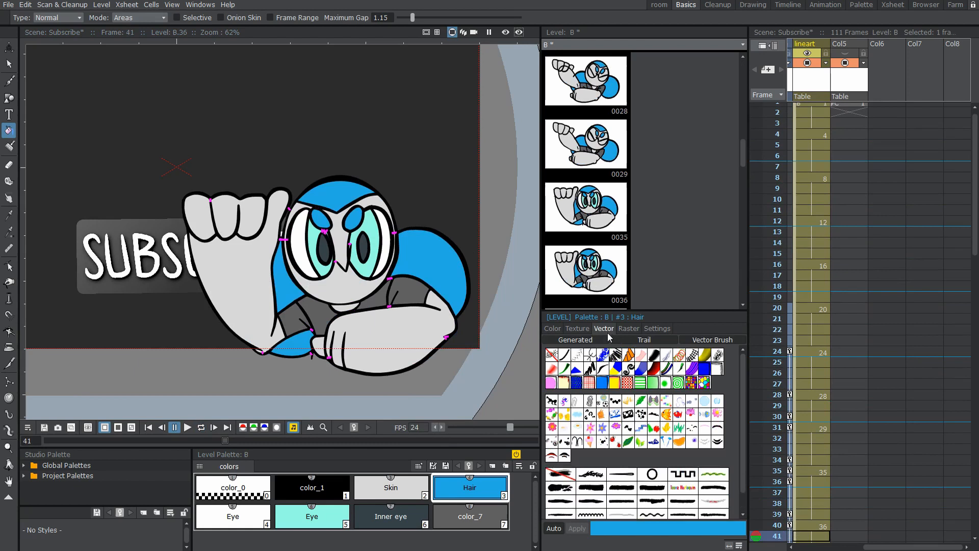
left_click(604, 365)
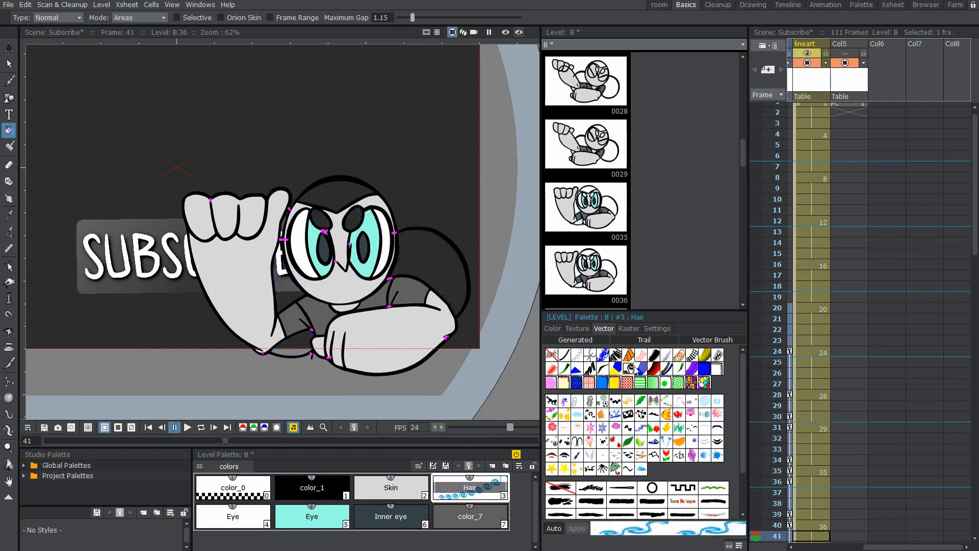
left_click(615, 420)
scroll(615, 422, "down", 2)
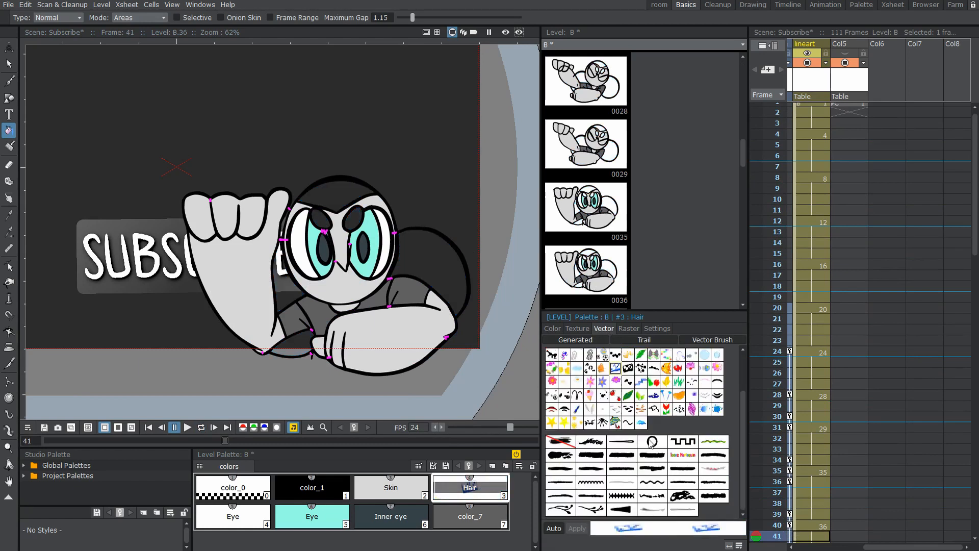
left_click(187, 427)
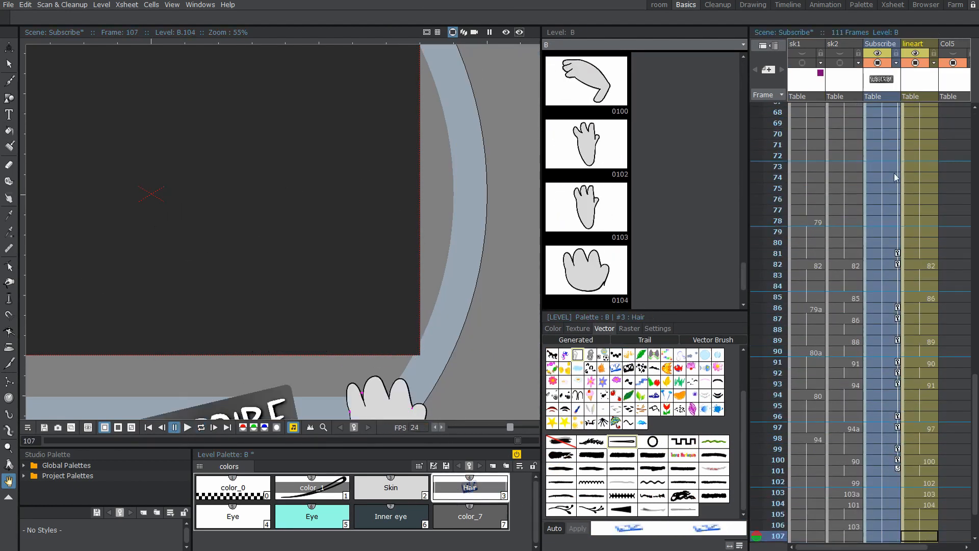
scroll(894, 173, "up", 10)
scroll(904, 136, "up", 1)
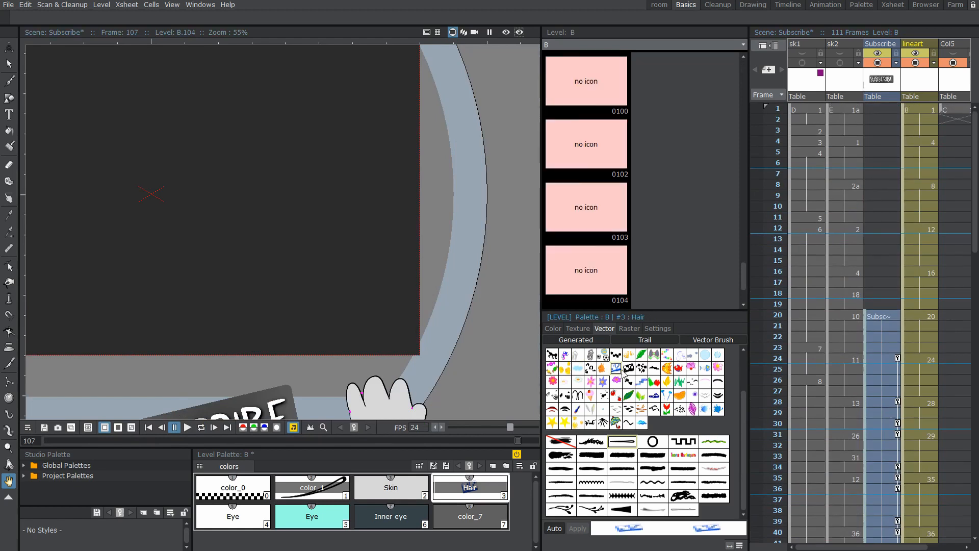
At frame 24, give Hair a solid generated style again and go to its Color controls
left_click(915, 325)
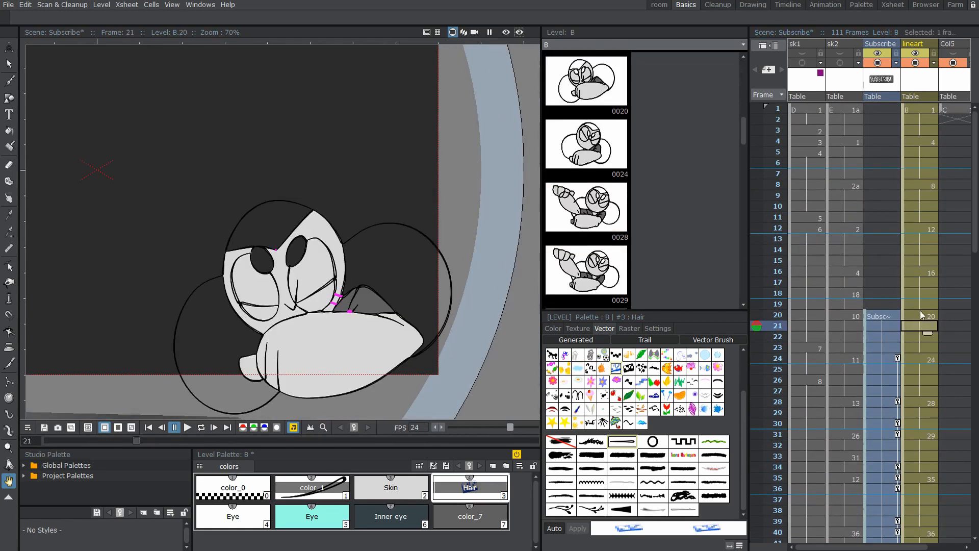
left_click(910, 359)
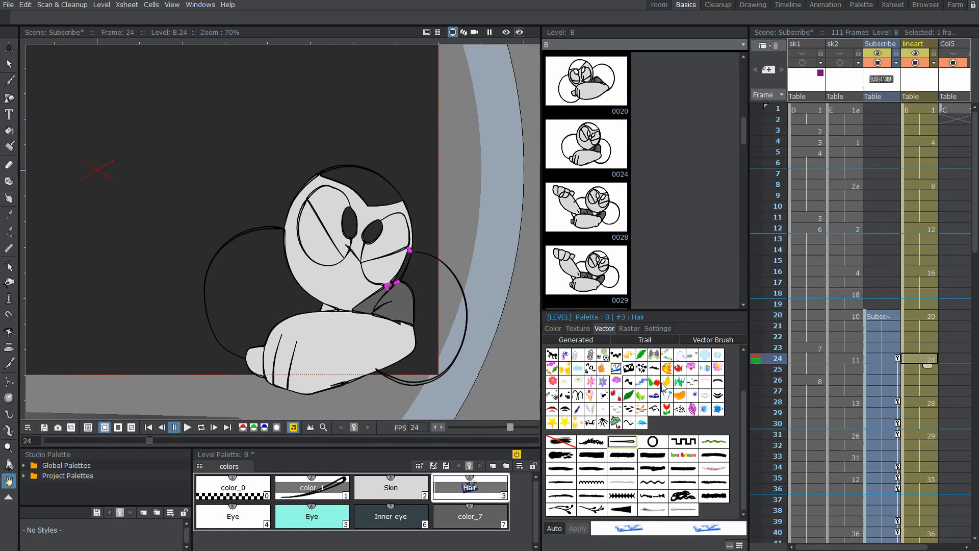
left_click(573, 443)
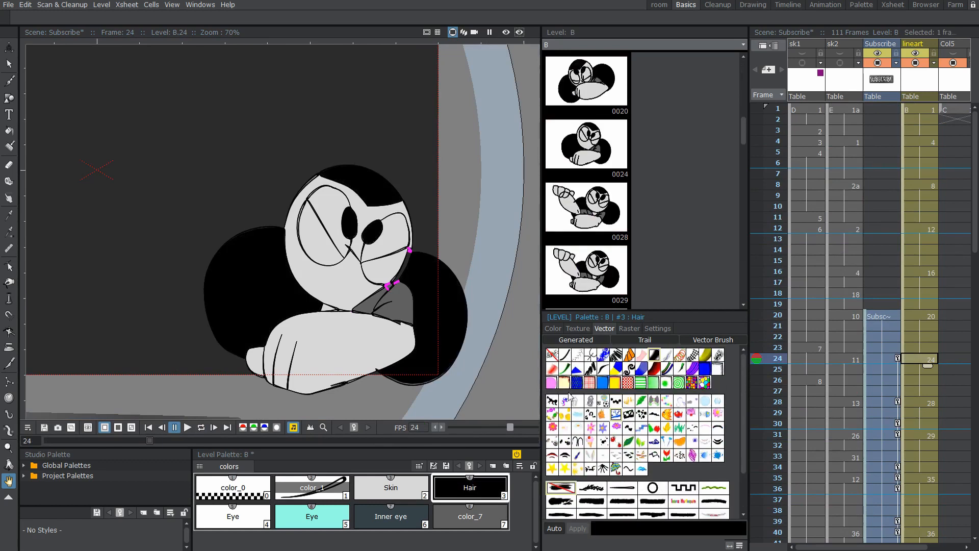
left_click(551, 355)
left_click(553, 328)
Recolour Hair to a brighter cyan (81, 205, 226), select Skin, and return to frame 1
left_click(667, 373)
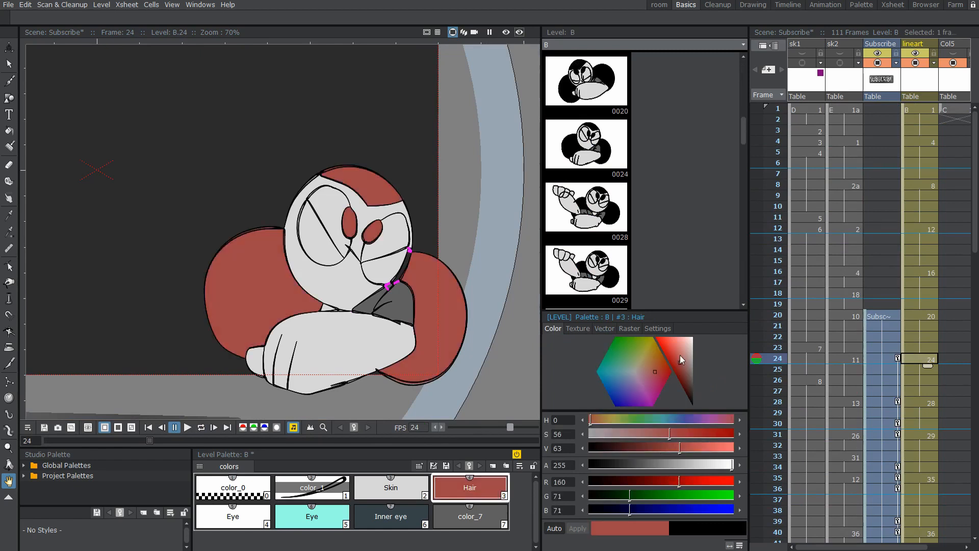
mouse_move(647, 378)
left_mouse_down()
mouse_move(614, 375)
mouse_move(683, 358)
left_mouse_up()
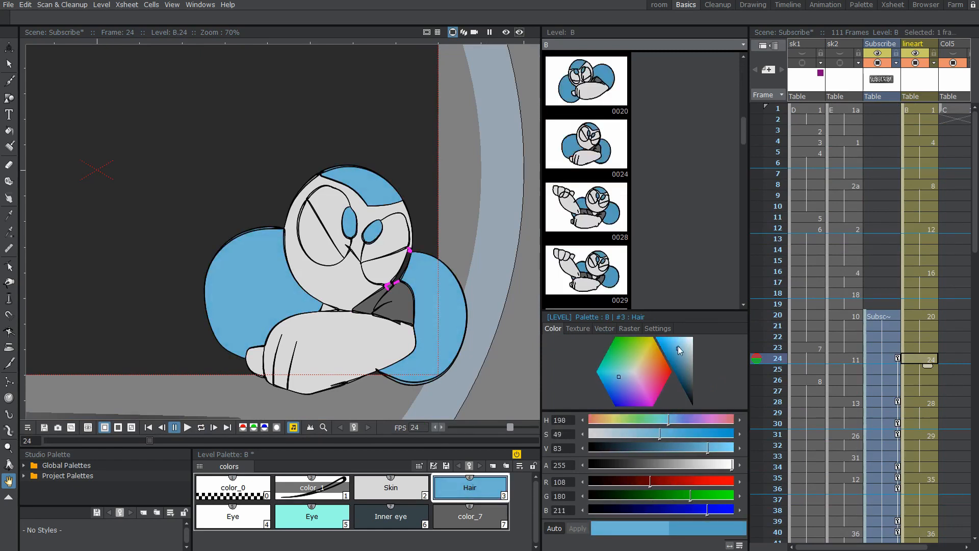
left_click(612, 374)
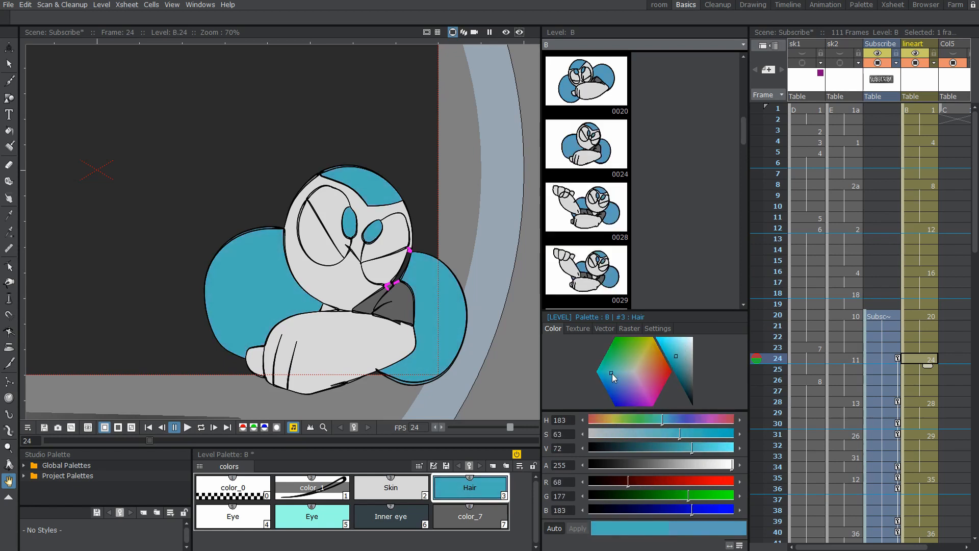
left_click(678, 339)
left_click_drag(677, 339, 671, 345)
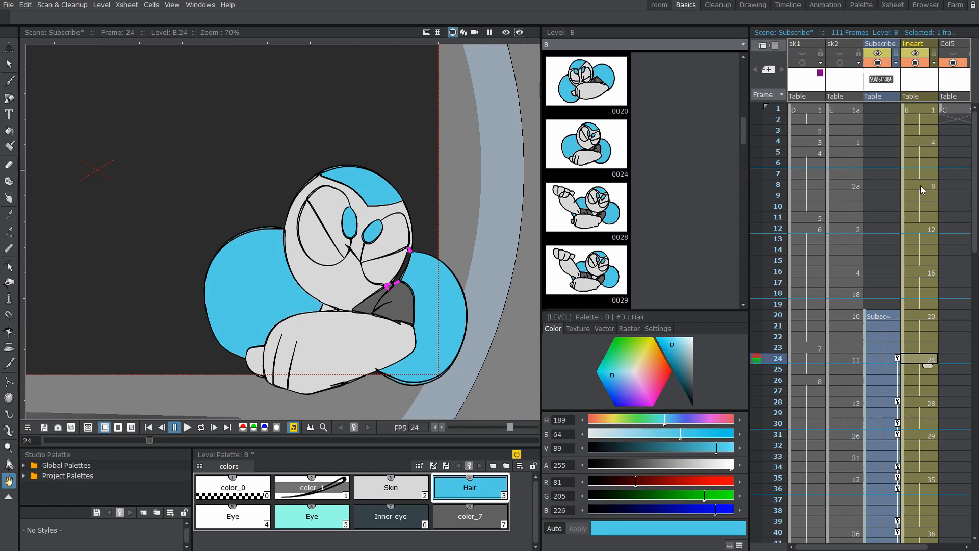
scroll(445, 241, "up", 2)
scroll(436, 253, "up", 2)
left_click(220, 392)
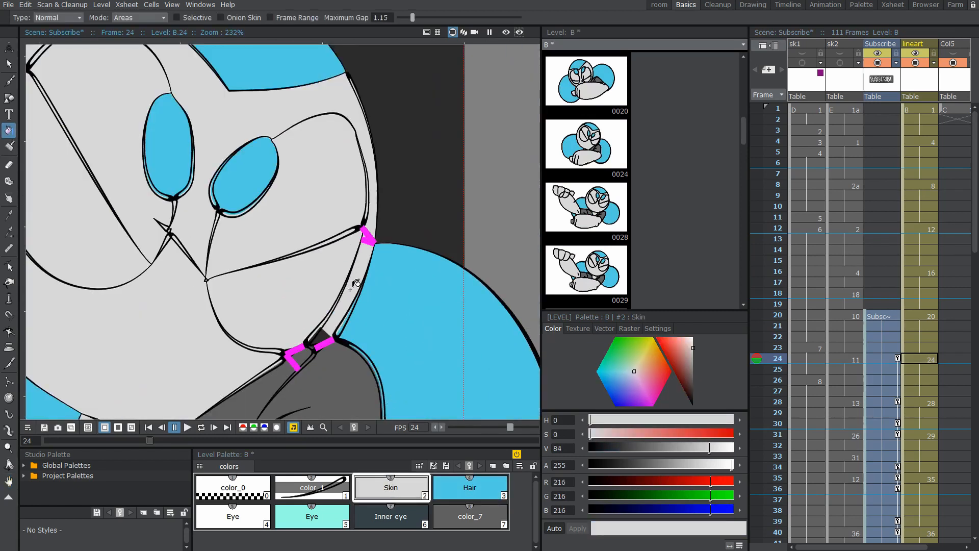
scroll(327, 331, "down", 2)
scroll(437, 302, "down", 2)
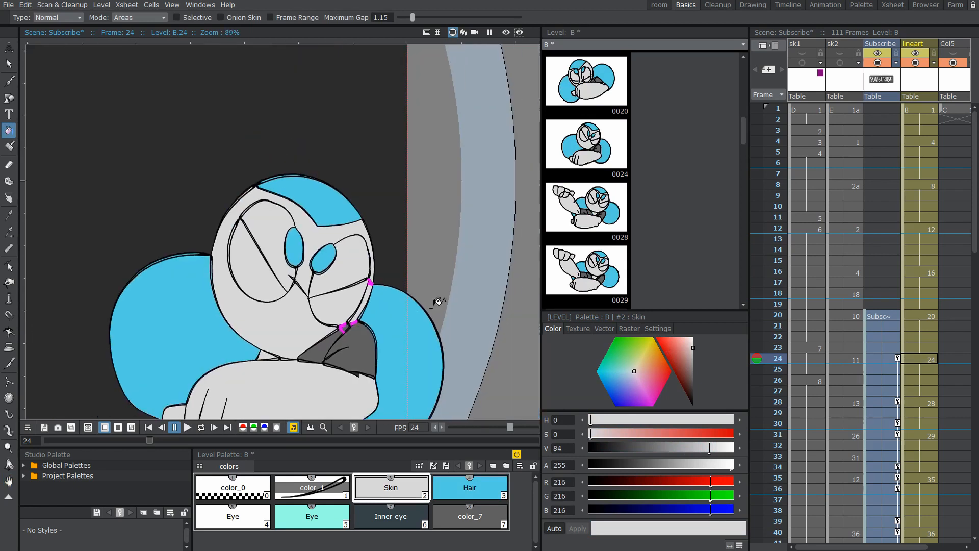
scroll(438, 301, "down", 1)
left_click(921, 114)
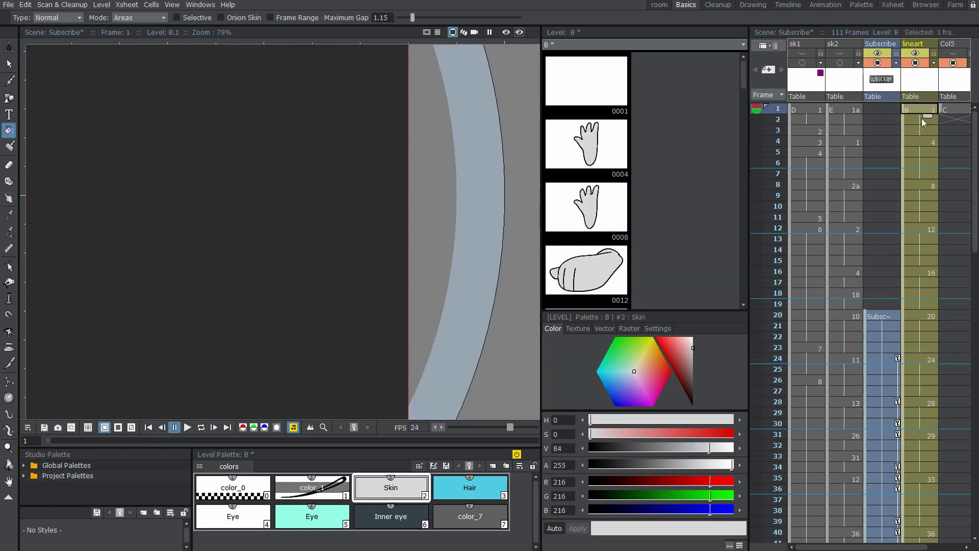
left_click(330, 493)
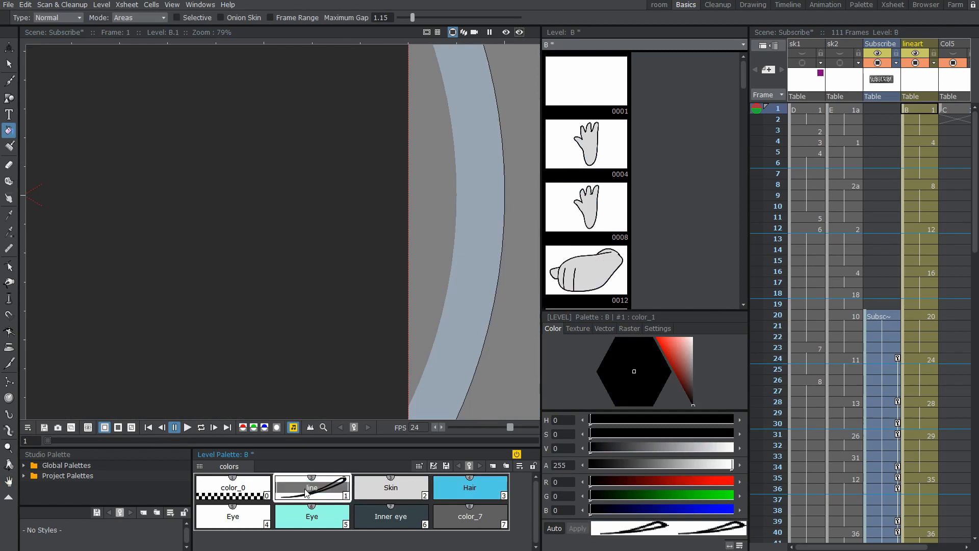
double_click(464, 520)
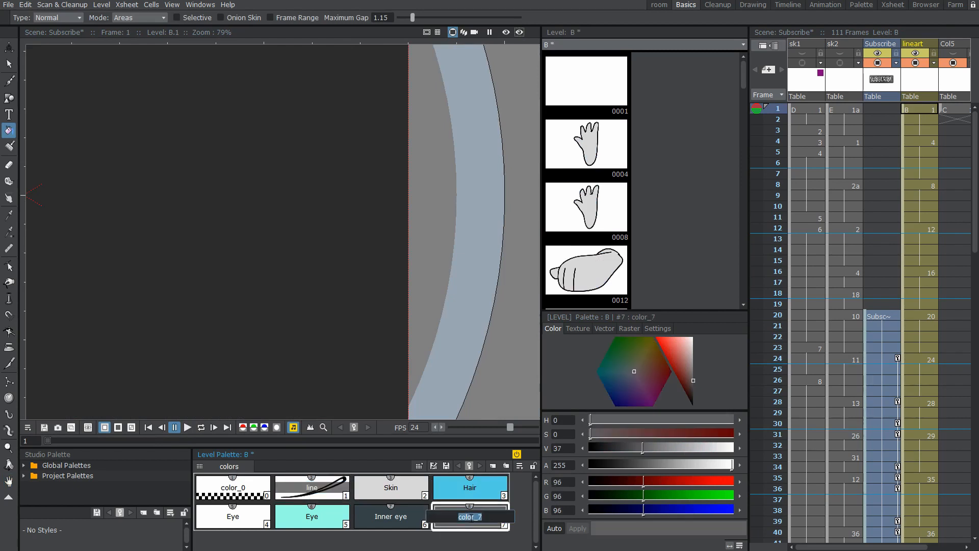
type("shirt")
left_click(335, 487)
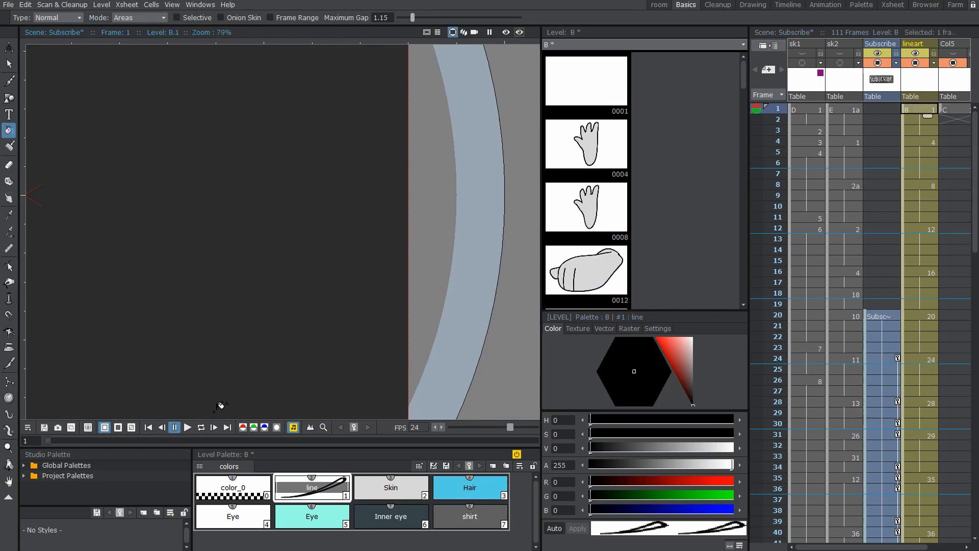
left_click(201, 427)
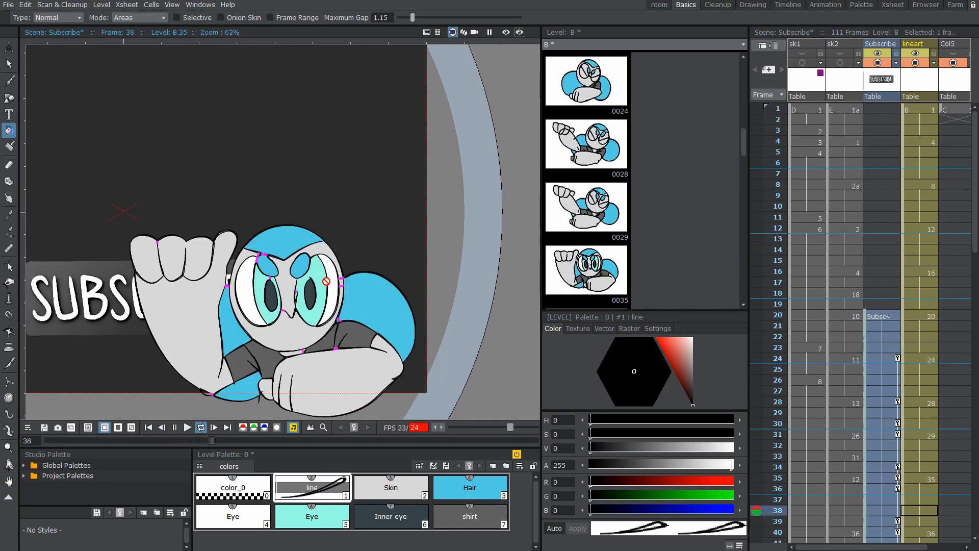
Apply a textured Vector brush-stroke style to the line style and play to review the dark outlines
left_click(605, 328)
left_click(656, 355)
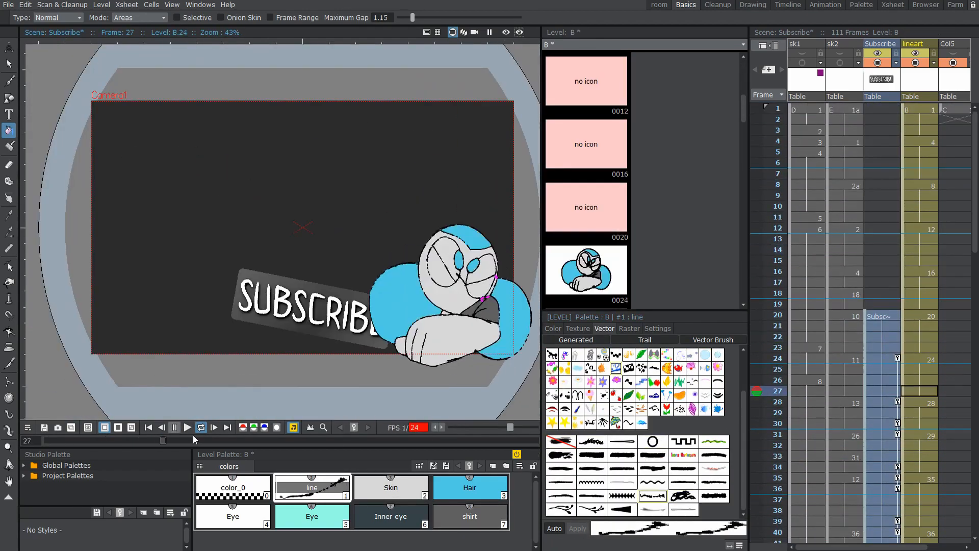
left_click(186, 427)
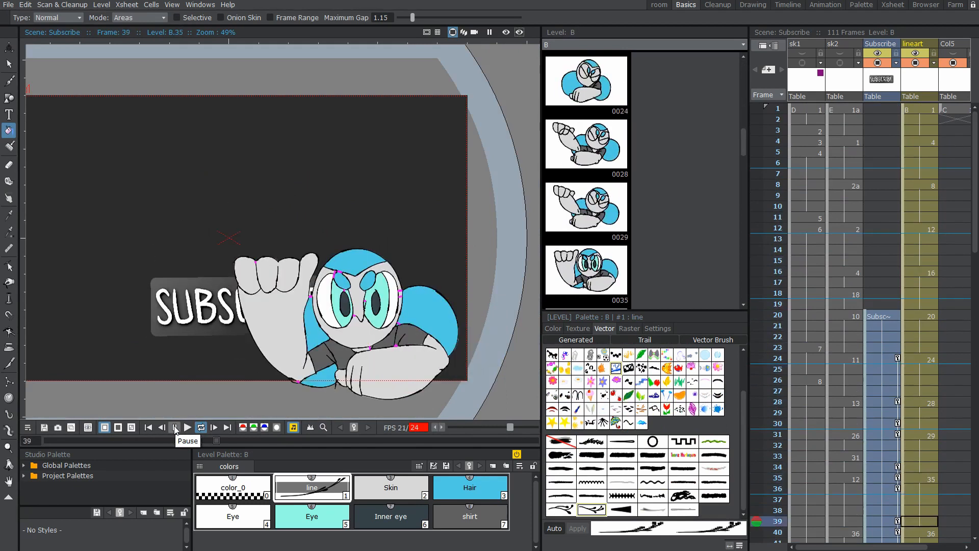
scroll(653, 400, "up", 2)
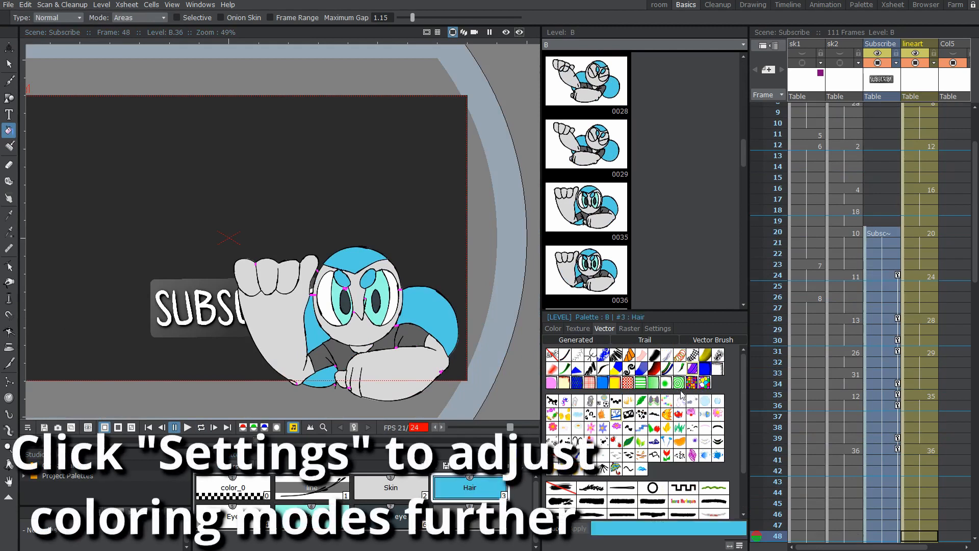
Try generated, hatched and flat styles on Hair, ending with the red-speckled cyan texture
left_click(700, 378)
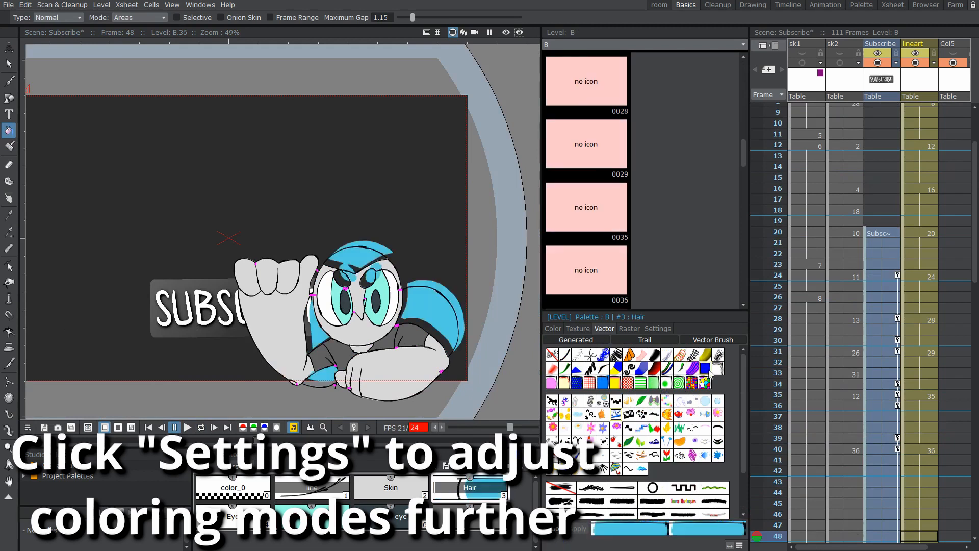
scroll(316, 204, "up", 4)
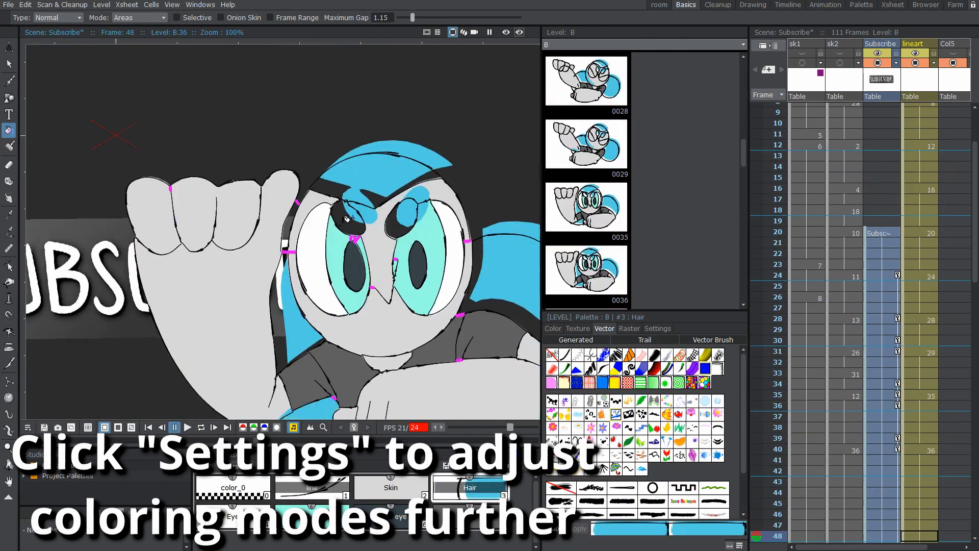
scroll(429, 299, "down", 3)
left_click(719, 370)
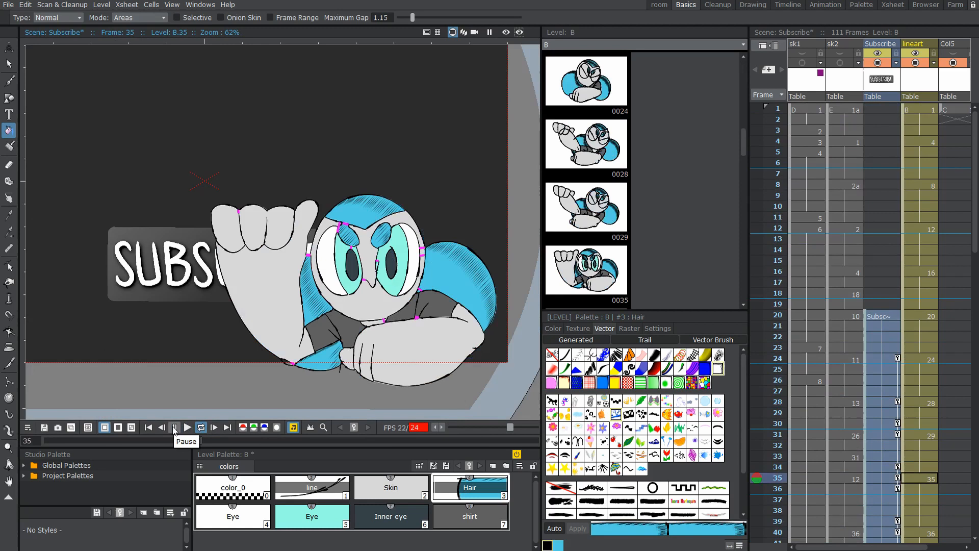
left_click(564, 383)
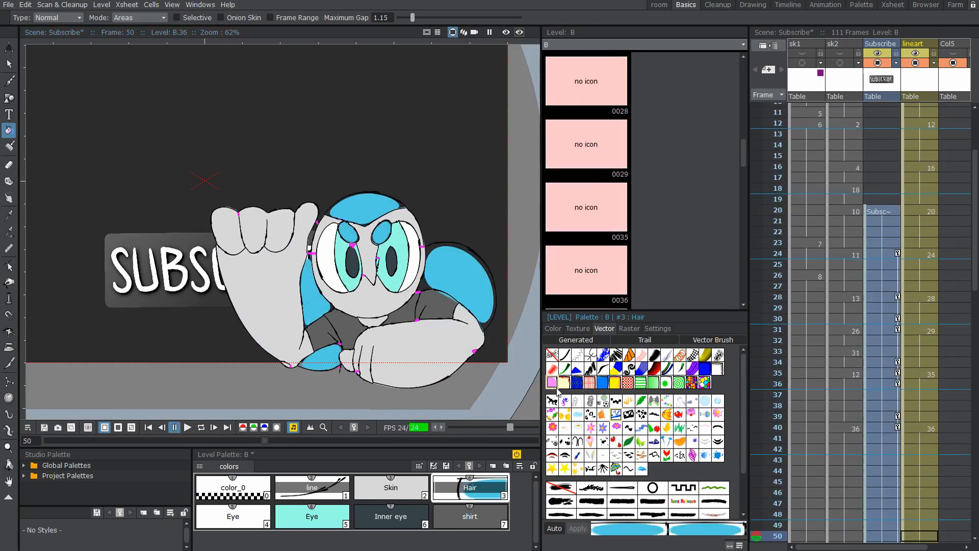
left_click(578, 384)
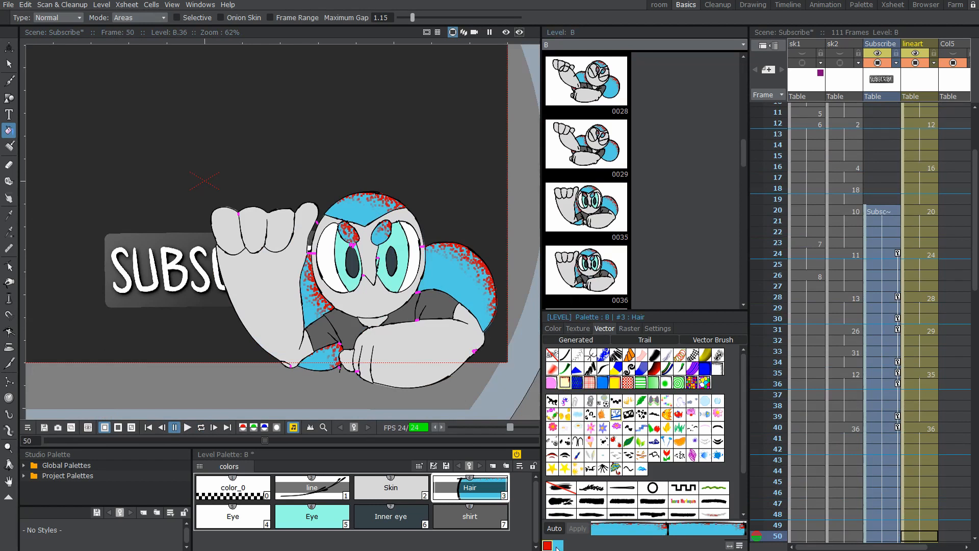
Shift the Hair texture's speckle colour from red to a soft light blue and play to preview
left_click(553, 328)
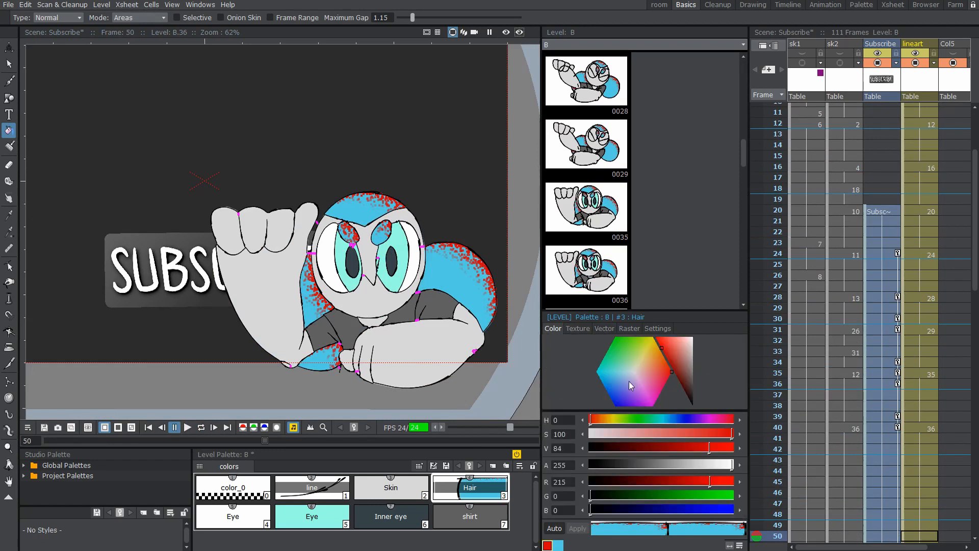
left_click_drag(629, 382, 622, 394)
left_click(672, 347)
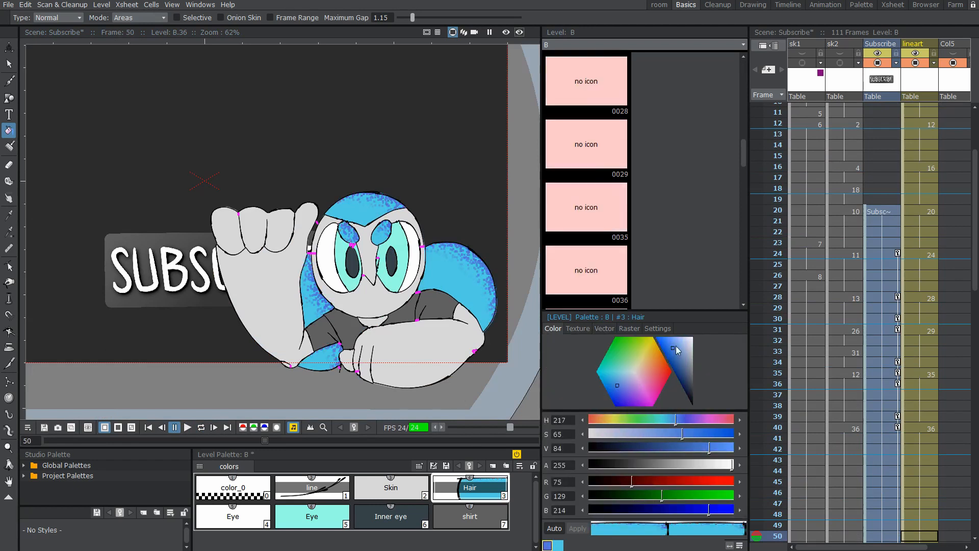
left_click(618, 380)
left_click(678, 356)
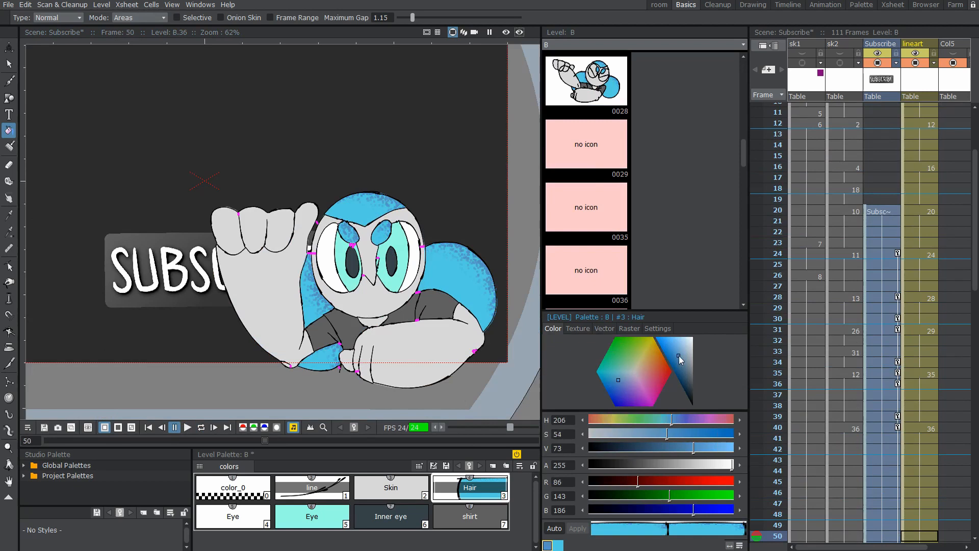
left_click(682, 350)
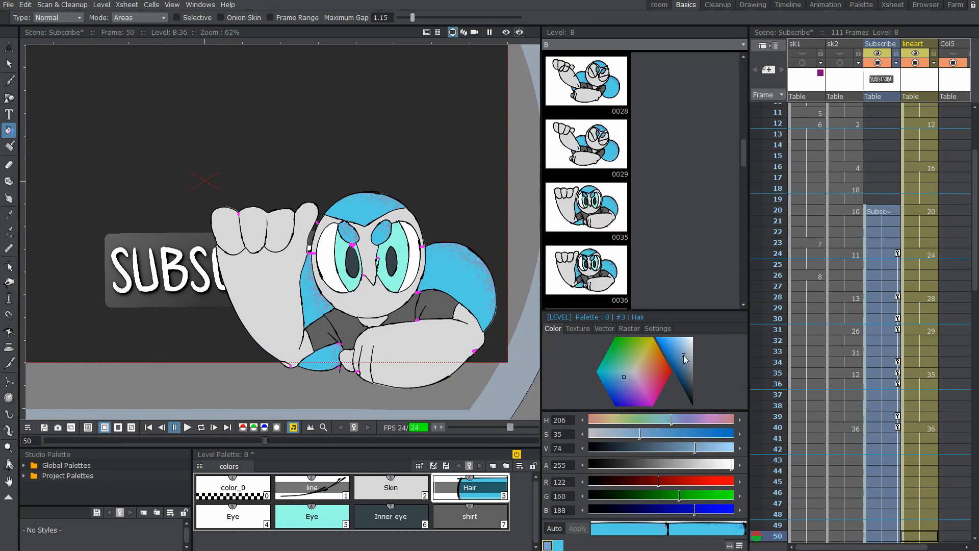
left_click(187, 427)
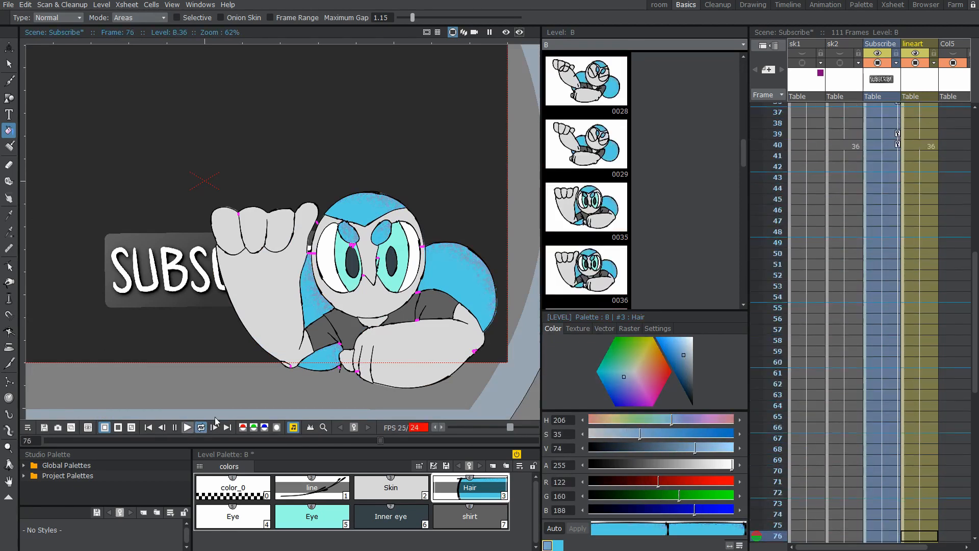
left_click(605, 330)
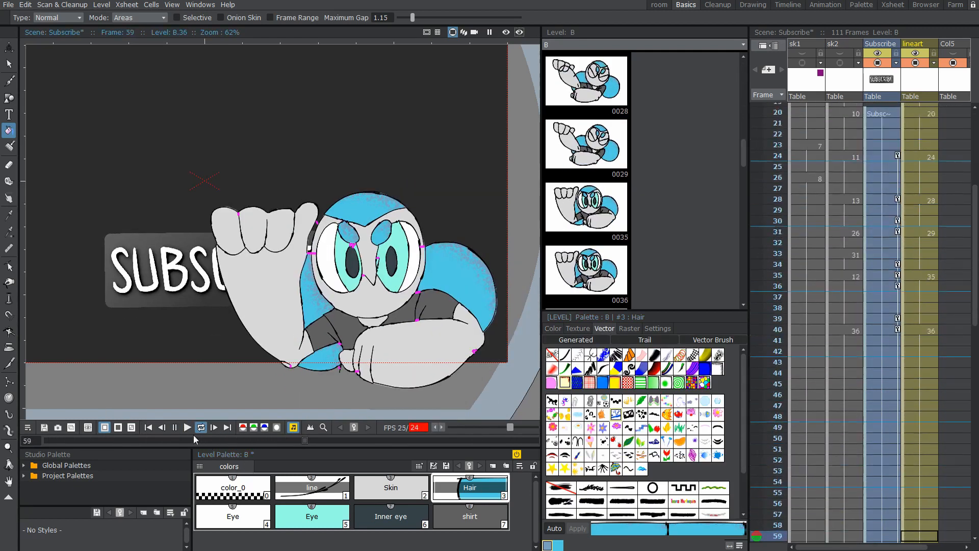
Try dotted, red-blue checker, solid cyan, gradient, checker and green gradient fills on Hair
left_click(579, 382)
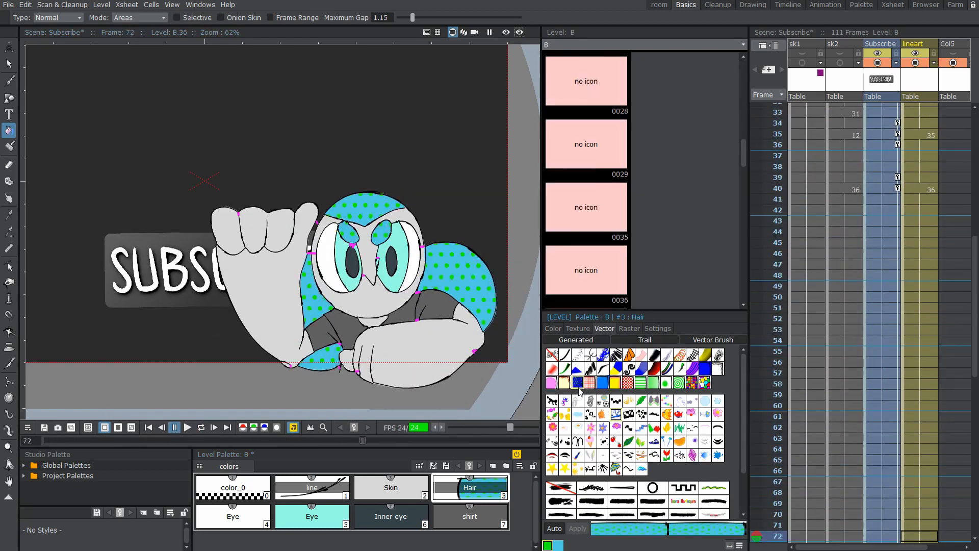
left_click(589, 383)
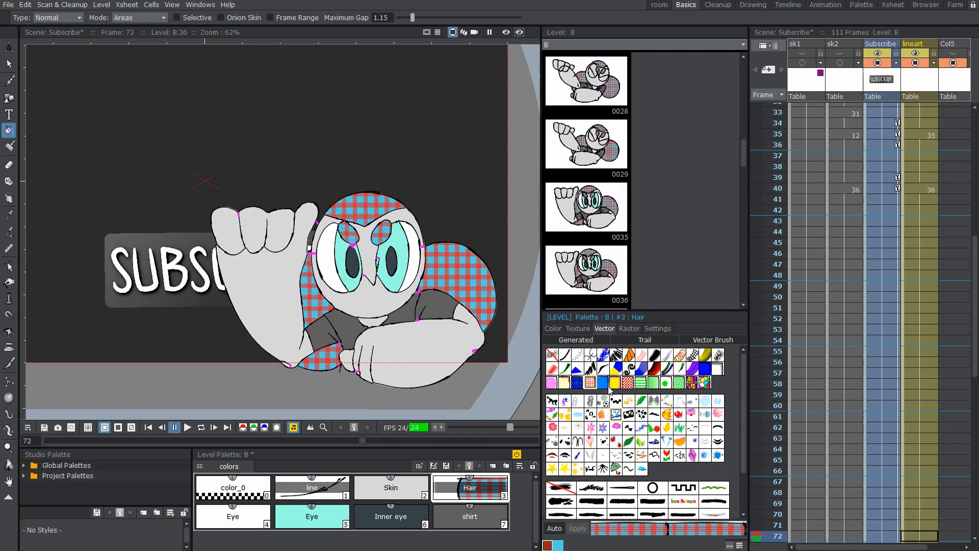
left_click(604, 383)
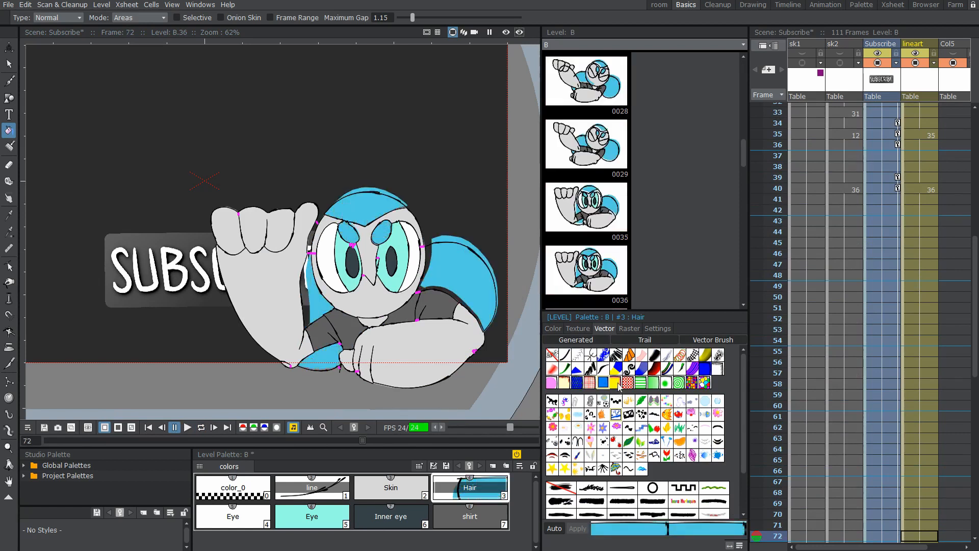
left_click(616, 385)
left_click(629, 386)
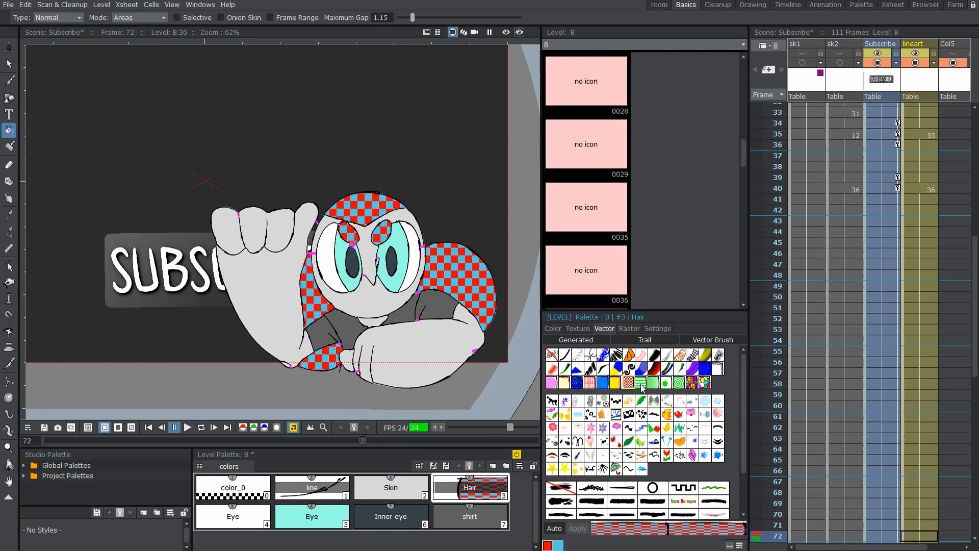
left_click(653, 385)
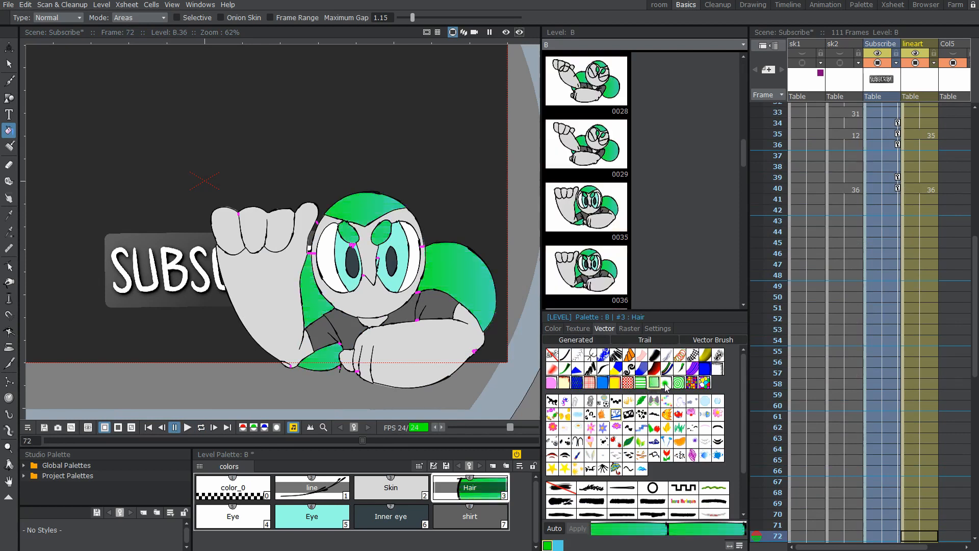
Try green spots, rings and mosaics, then reapply the red-speckled texture and shift its speckles toward blue
left_click(665, 385)
left_click(679, 384)
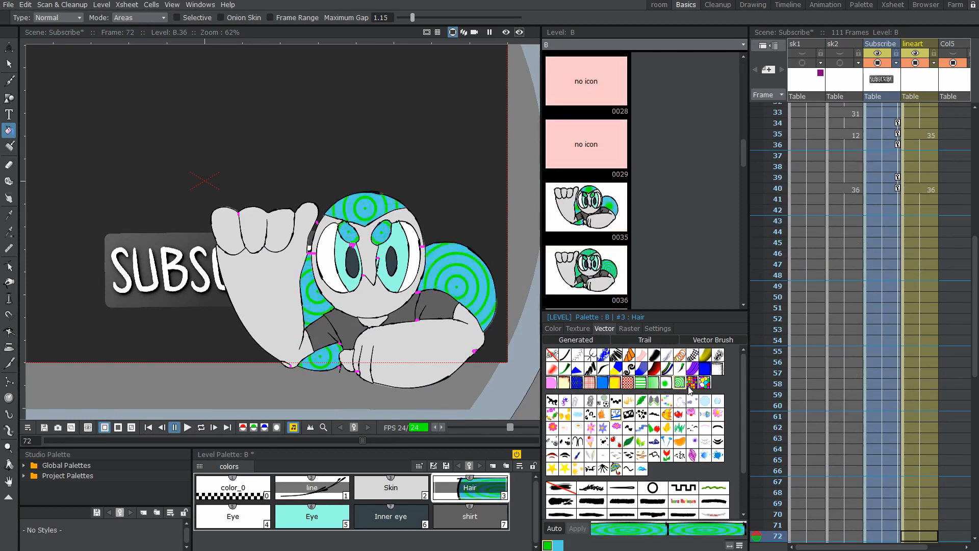
left_click(691, 384)
left_click(703, 383)
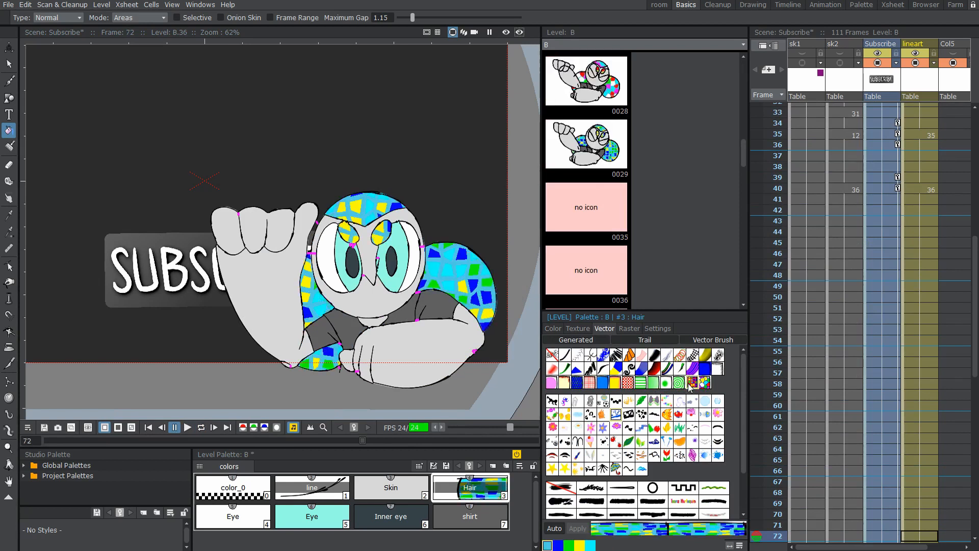
left_click(564, 383)
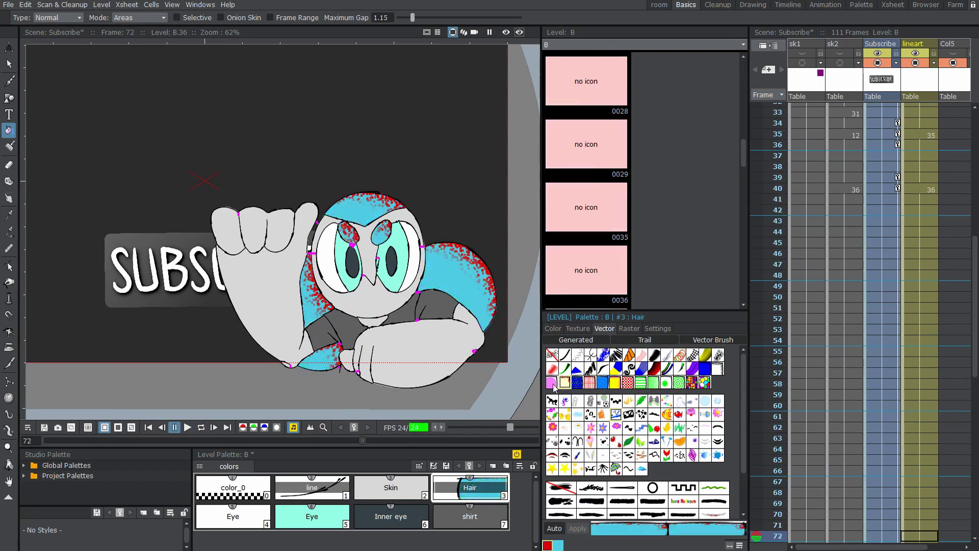
left_click(552, 330)
left_click_drag(633, 377, 617, 383)
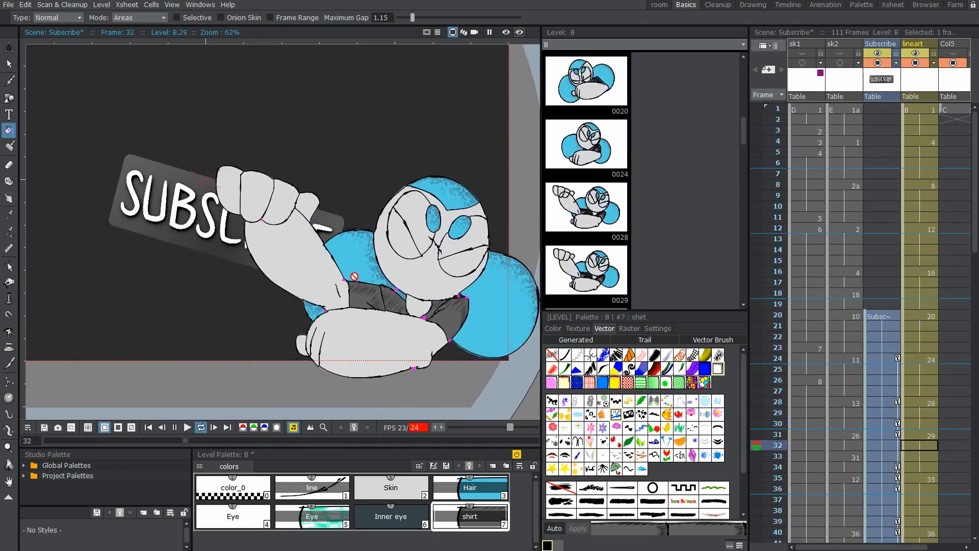
scroll(342, 176, "down", 2)
scroll(371, 257, "up", 1)
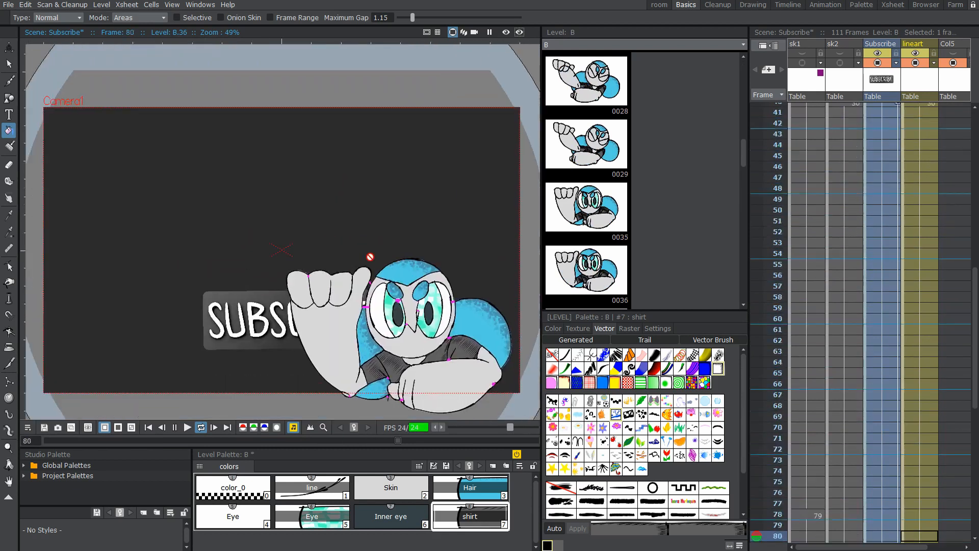